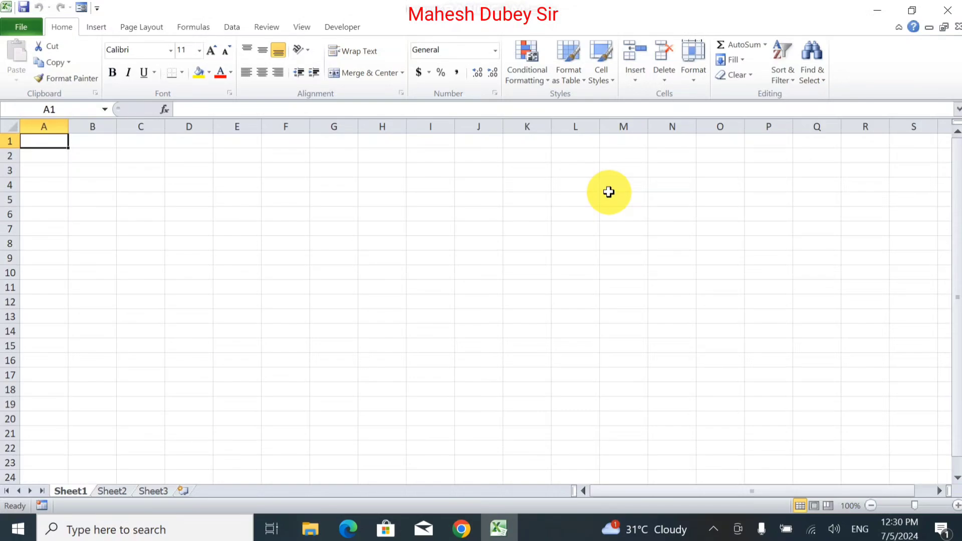
Step: Type 'Neelam International HSS' into A1 and 'Raniganj Pratapgarh' into A2
text(Neel)
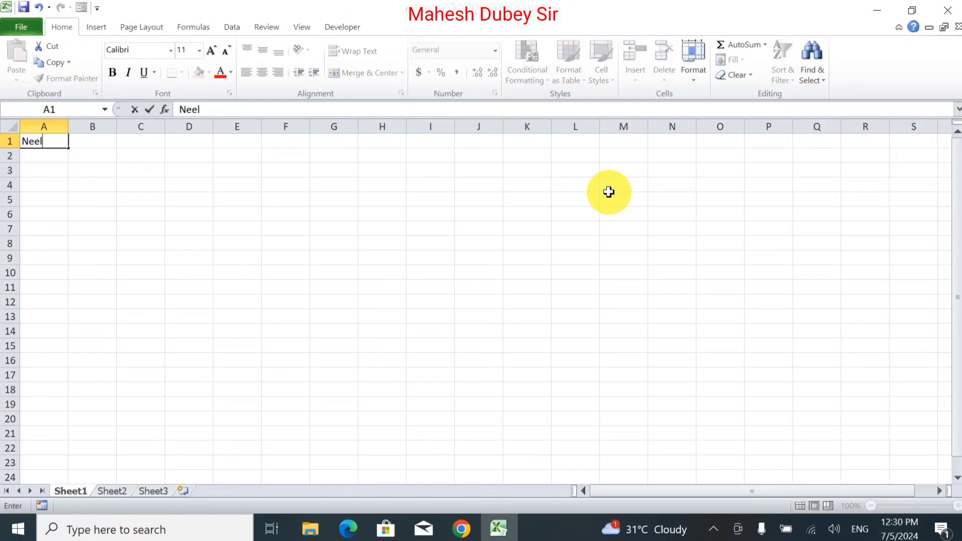
text(am Internati)
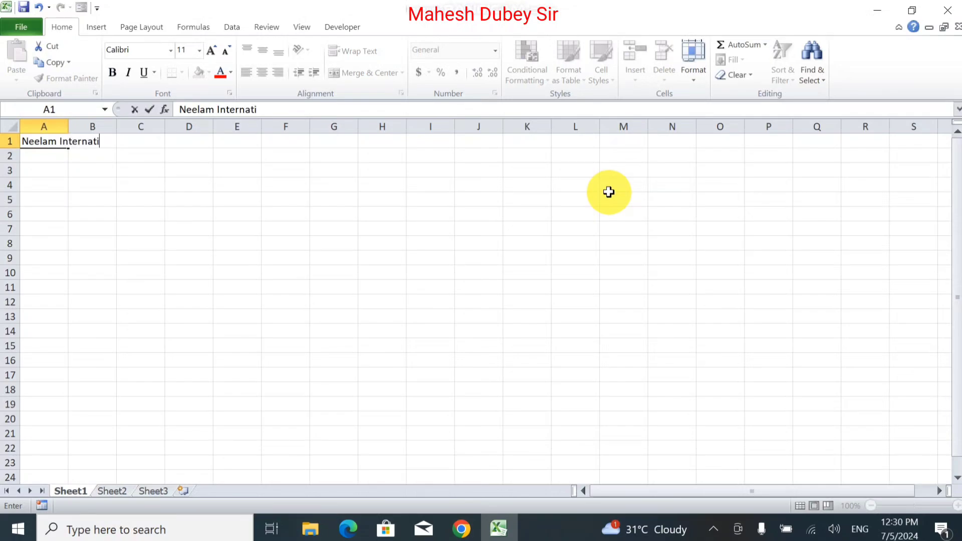
text(onal HSS)
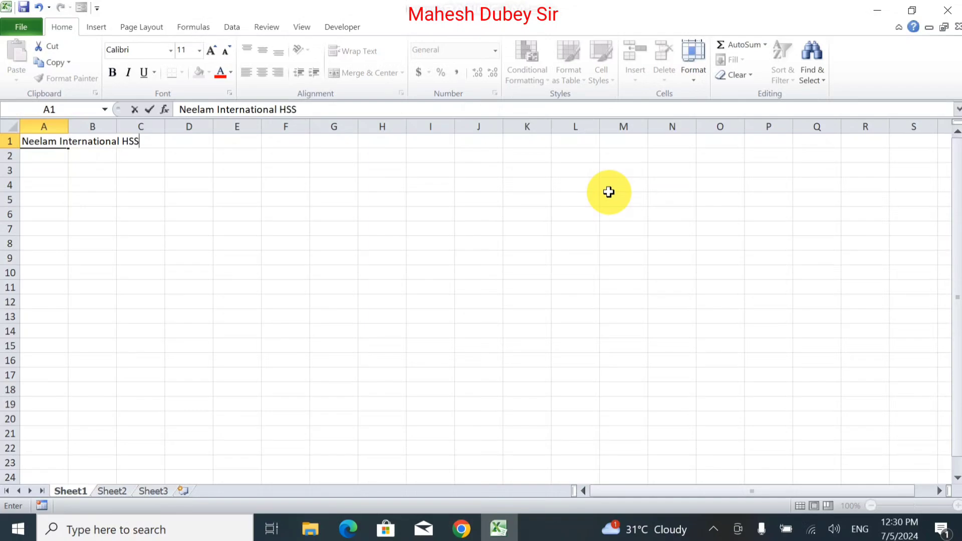
key(Return)
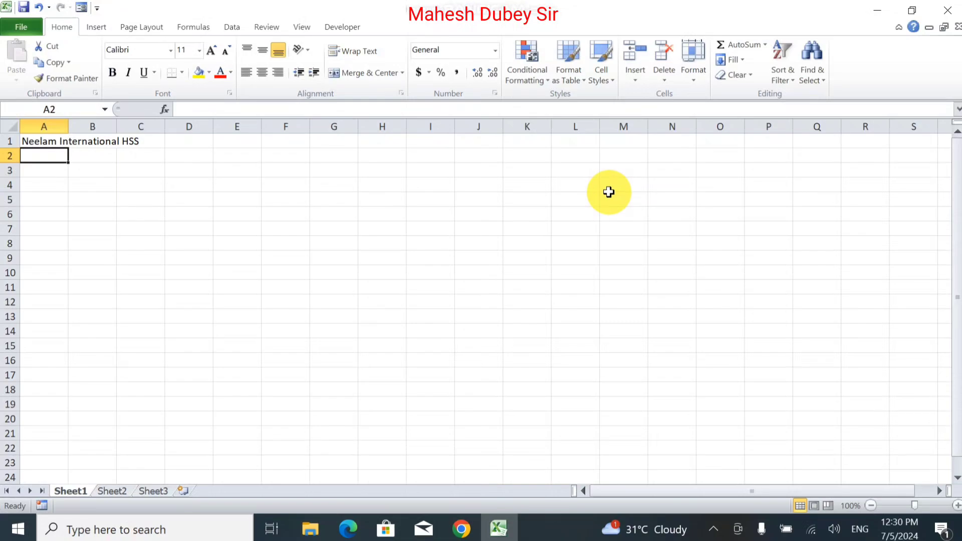
text(Ranig)
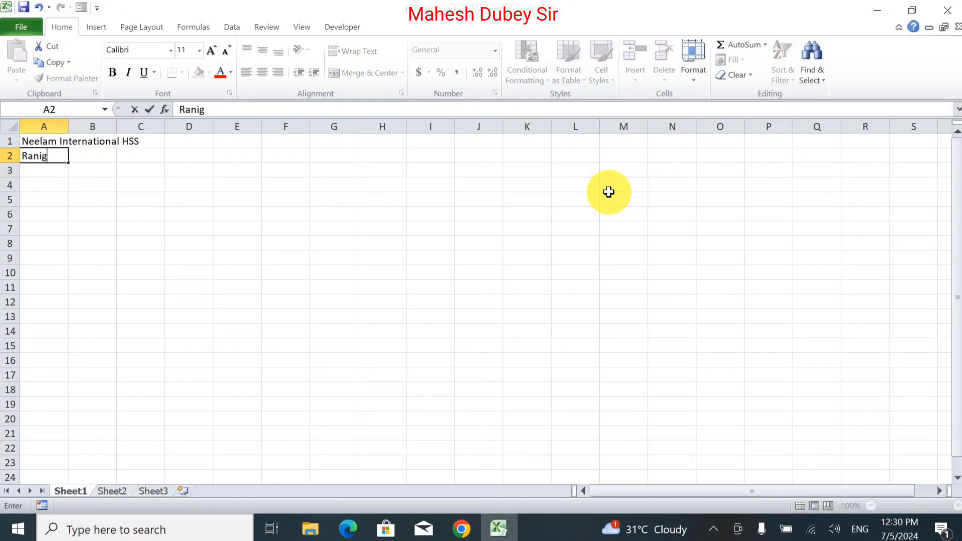
text(anj Pratapgarh)
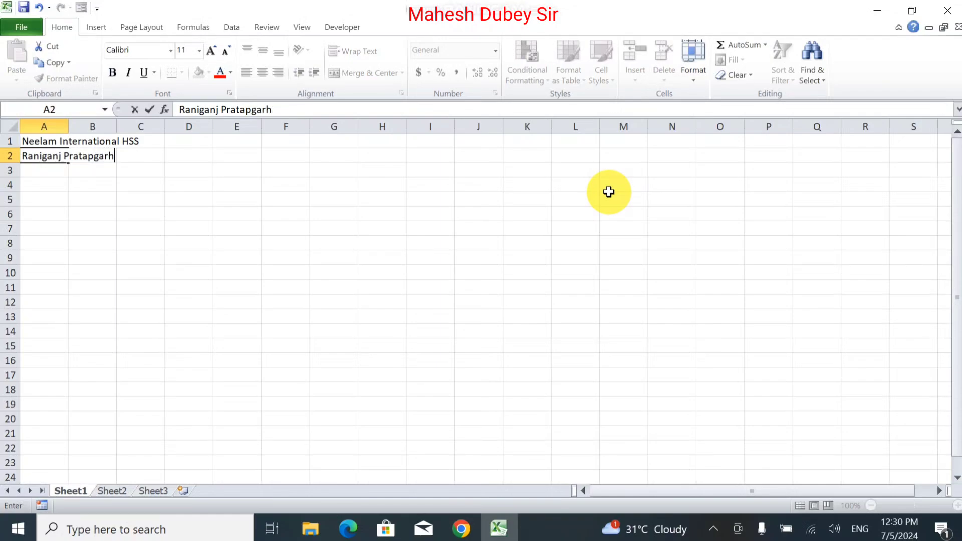
key(Return)
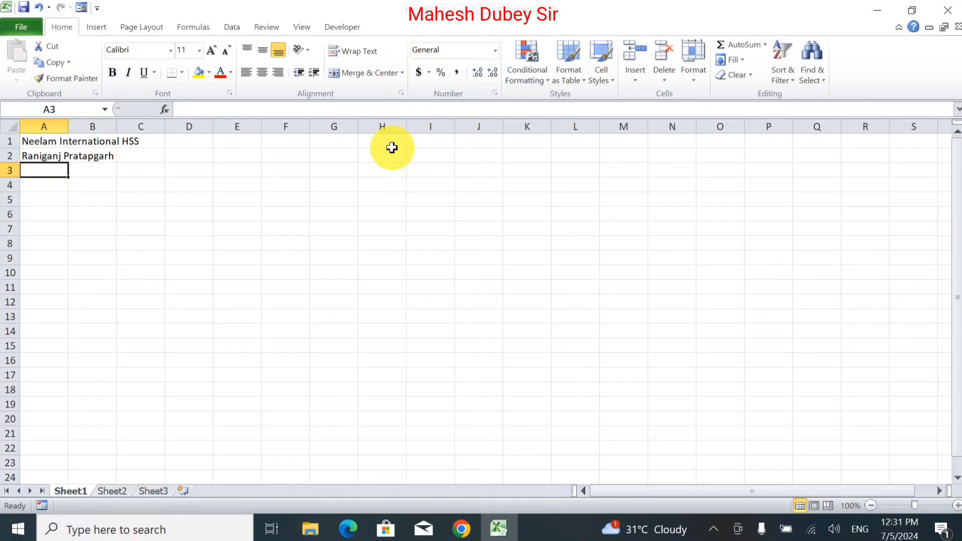
Step: Enter the headings Student ID, Student Name and Father Name in A3:C3
text(Studen)
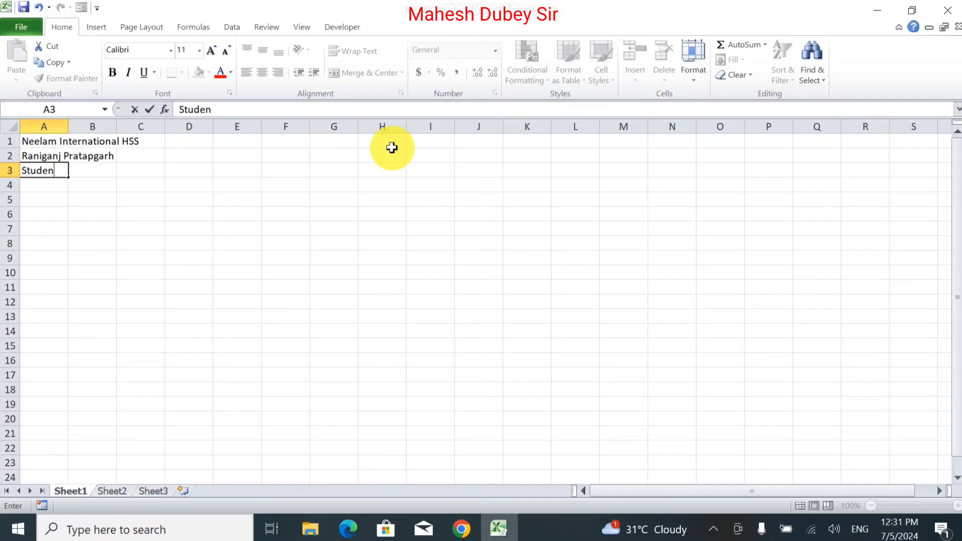
text(t ID)
key(Tab)
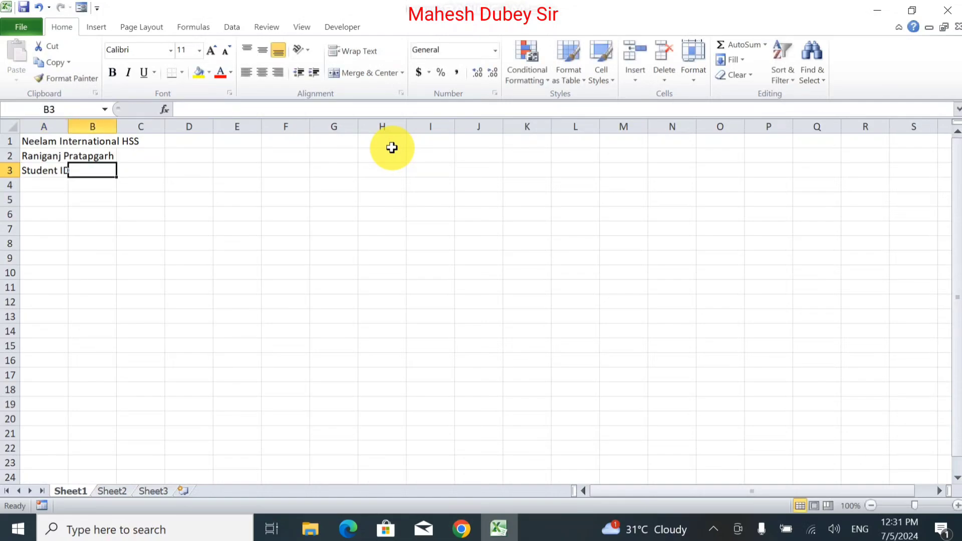
text(Student )
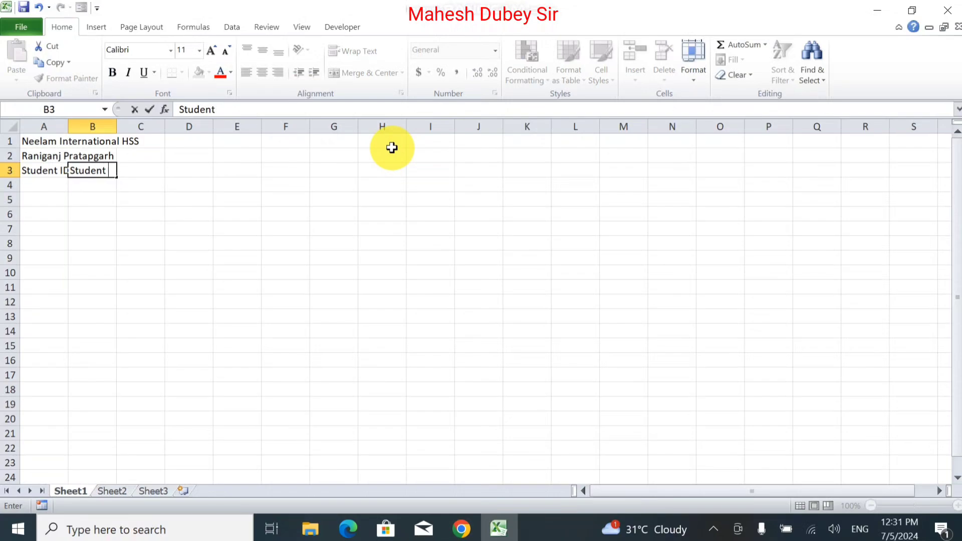
text(Name)
key(Tab)
text(Fat)
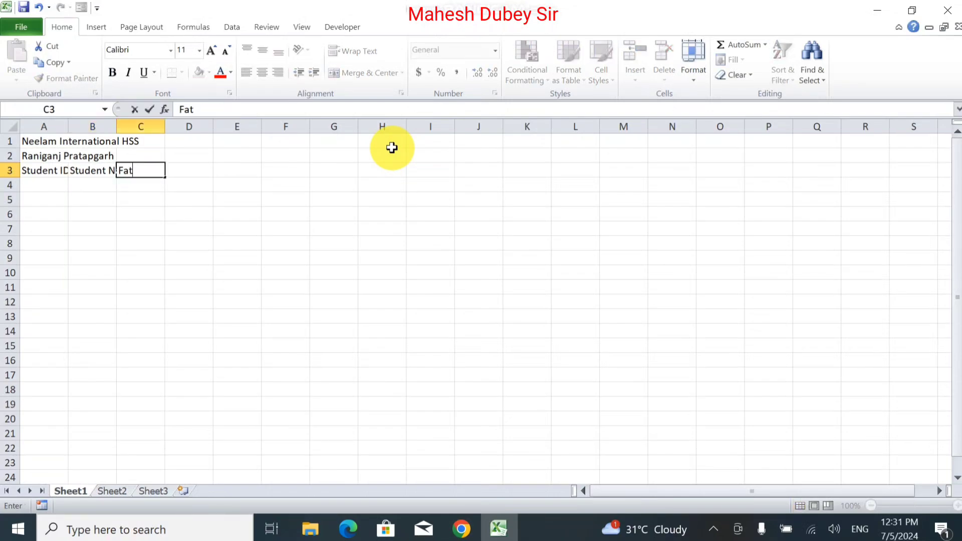
text(her Name)
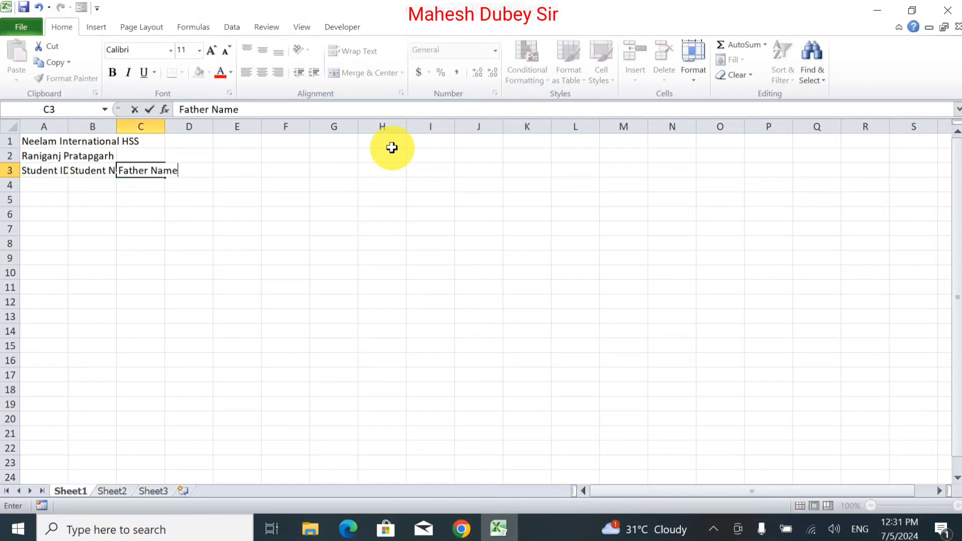
key(Tab)
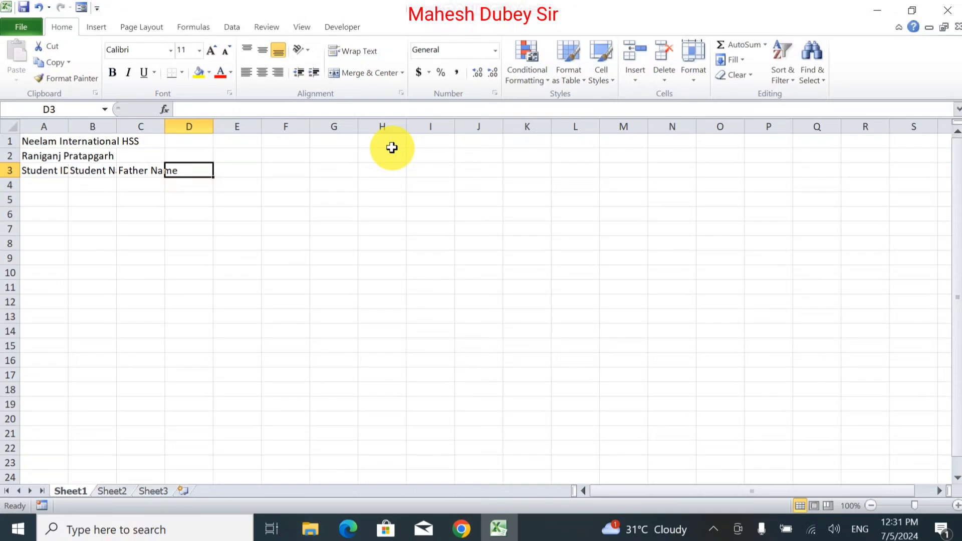
Step: Correct the C3 heading from 'Father Name' to 'Father's Name'
key(Left)
key(Left)
key(Left)
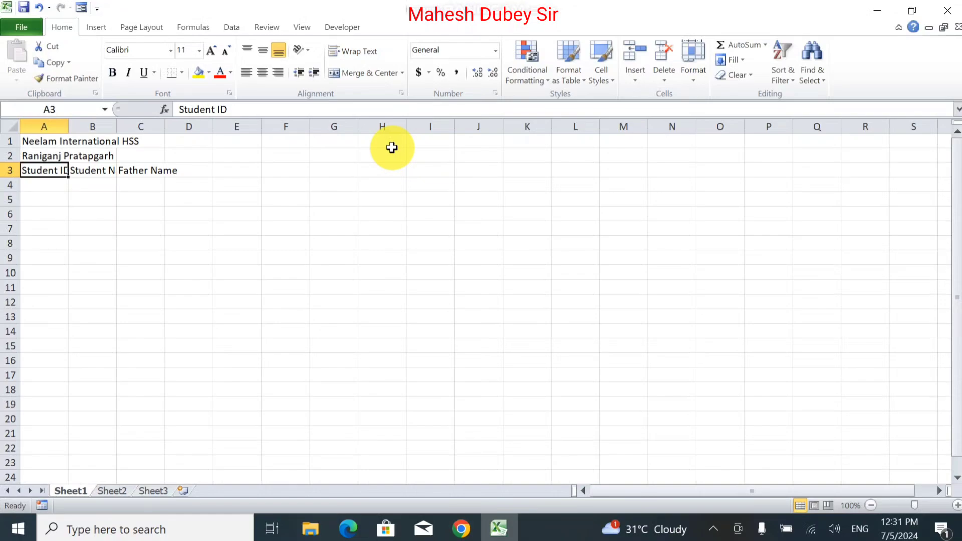
key(Down)
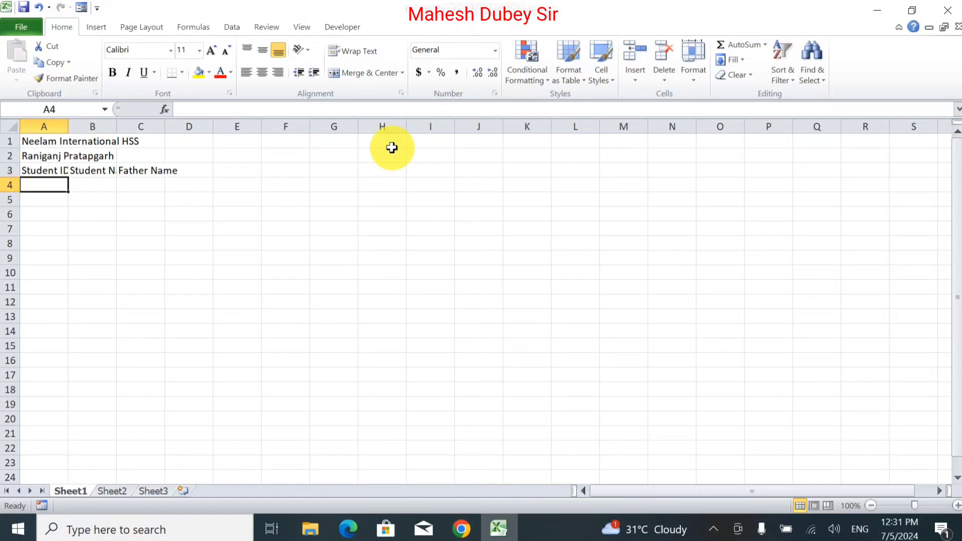
key(Up)
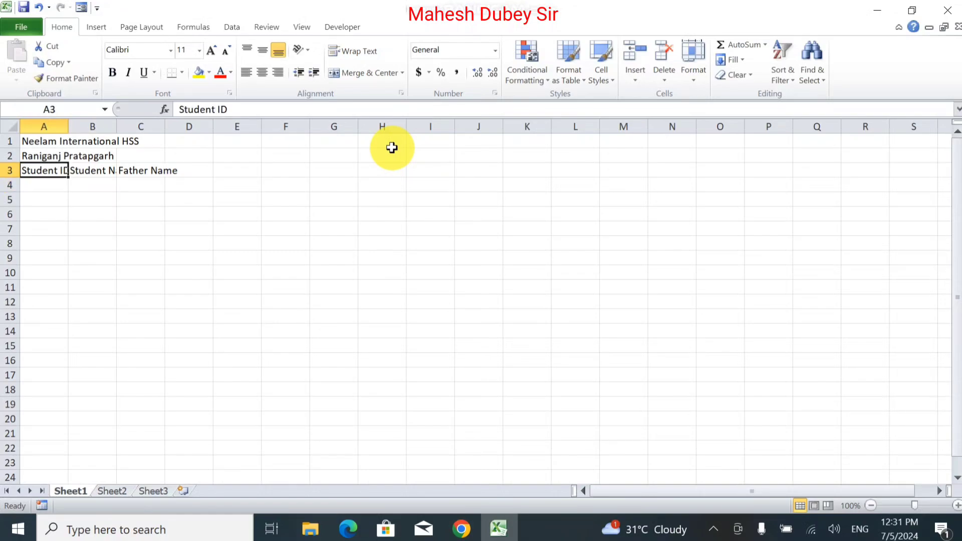
key(Right)
key(Right)
key(Right)
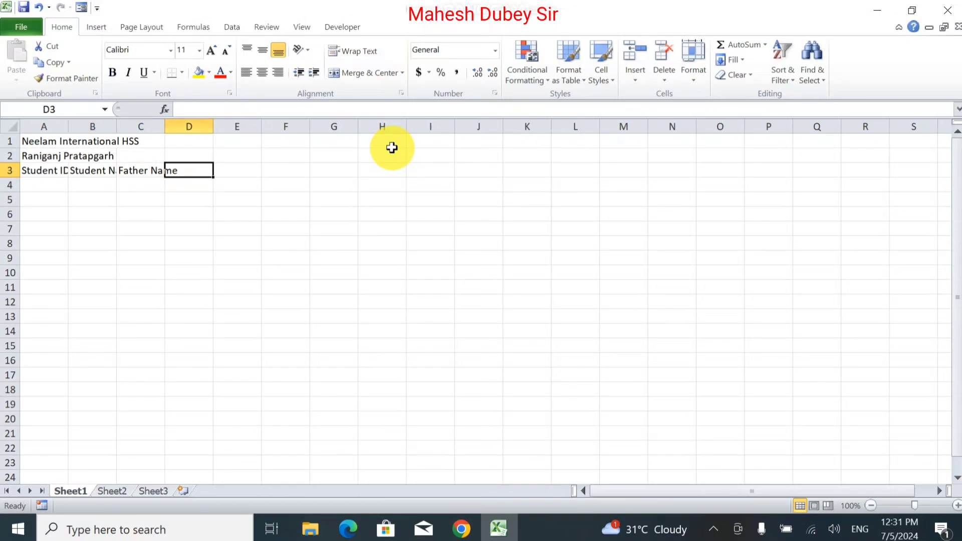
key(Left)
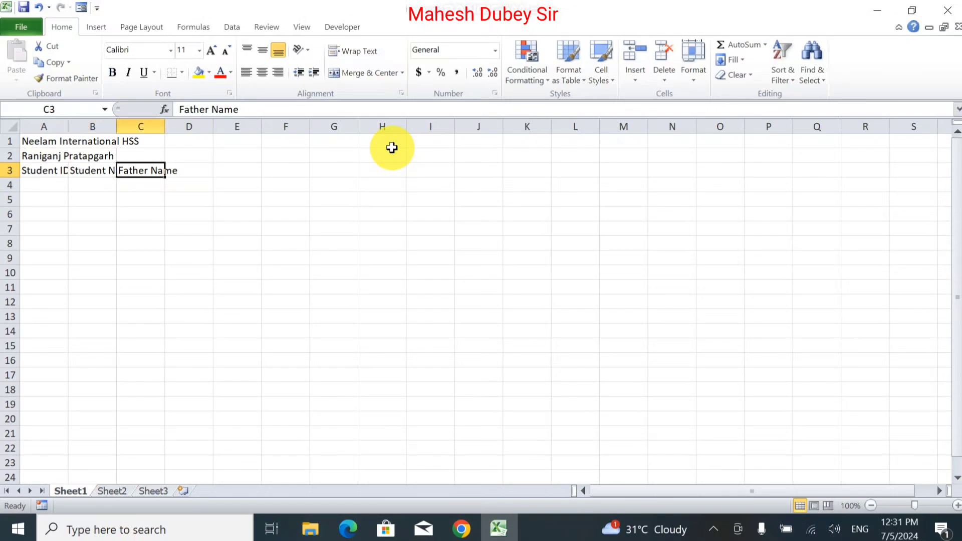
key(F2)
key(Left)
key(Left)
key(Left)
key(Left)
key(Left)
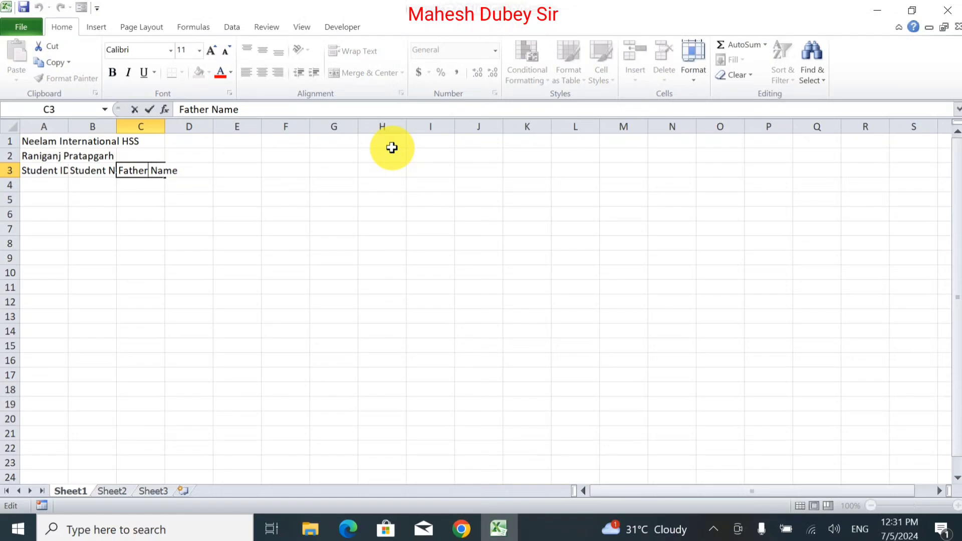
text('s)
key(Tab)
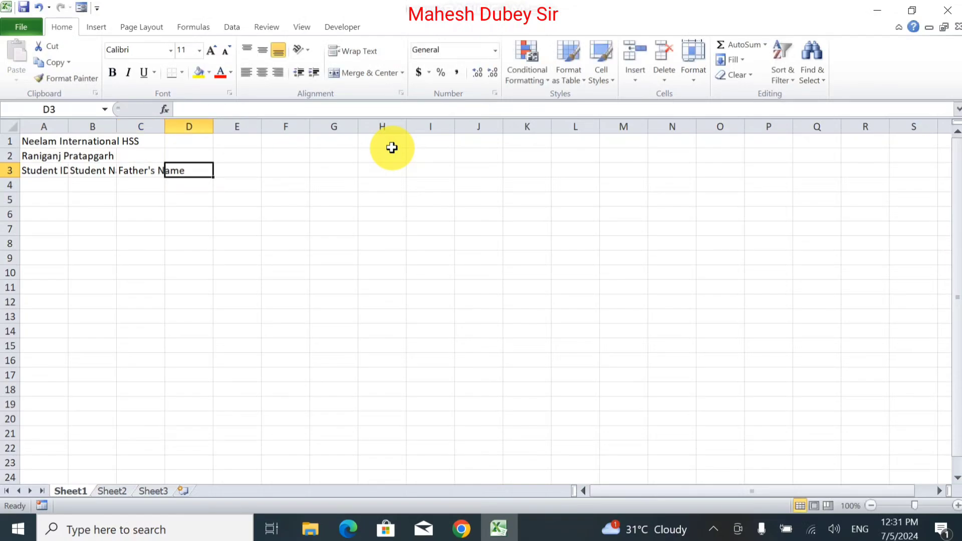
Step: Add the headings Gender and Dateof Birth in D3 and E3
text(Gendre)
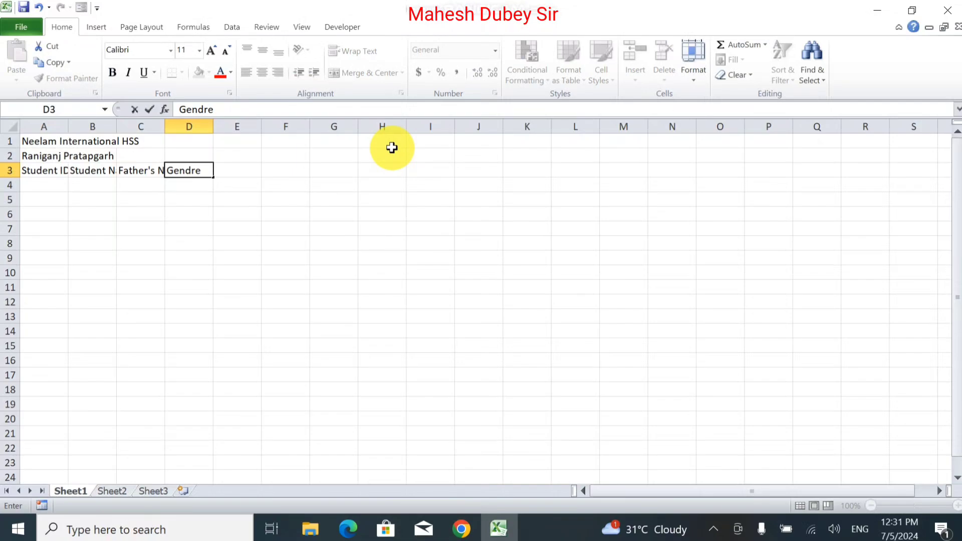
key(BackSpace)
key(BackSpace)
text(er)
key(Tab)
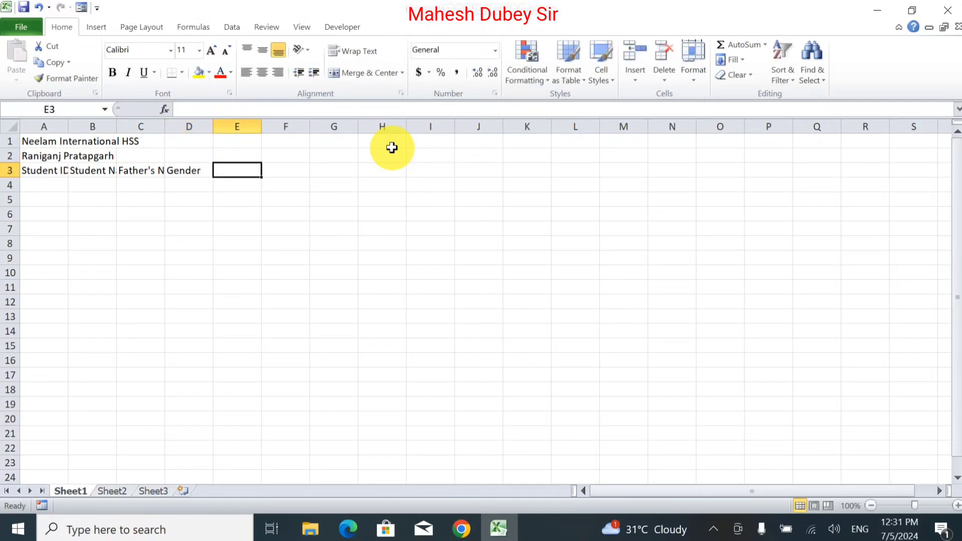
text(Dateof)
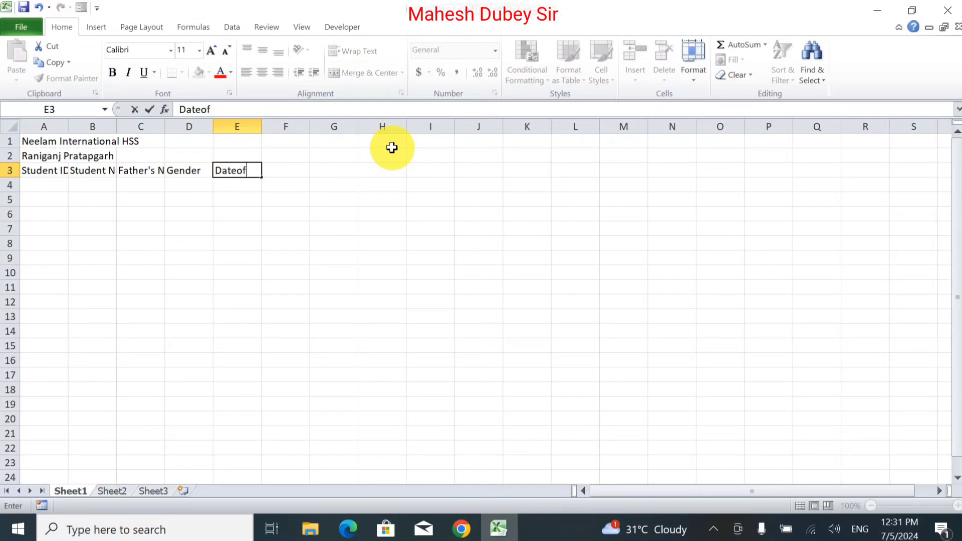
text( Bio)
key(BackSpace)
text(rth)
key(Tab)
Step: Add the headings Class, Add_Date and Roll No. in F3:H3
text(Class)
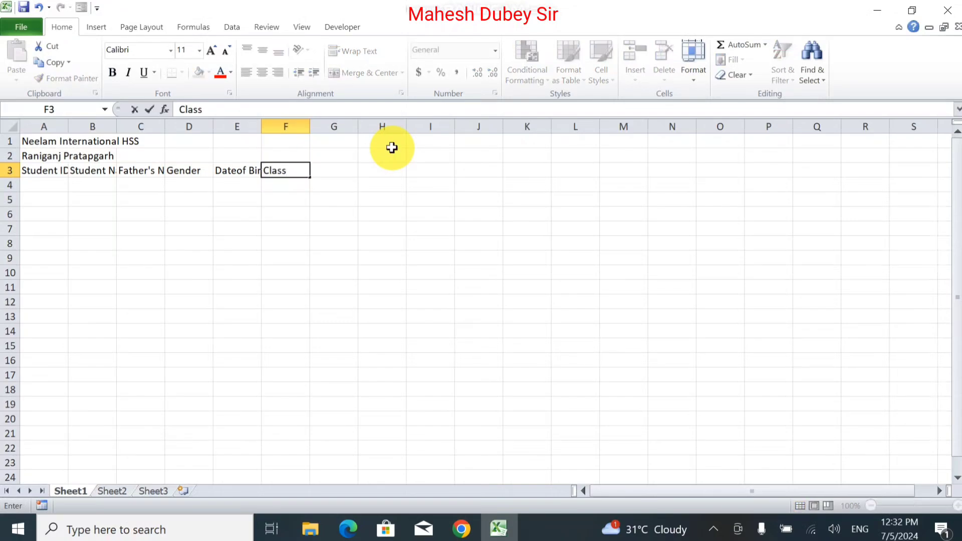
key(Tab)
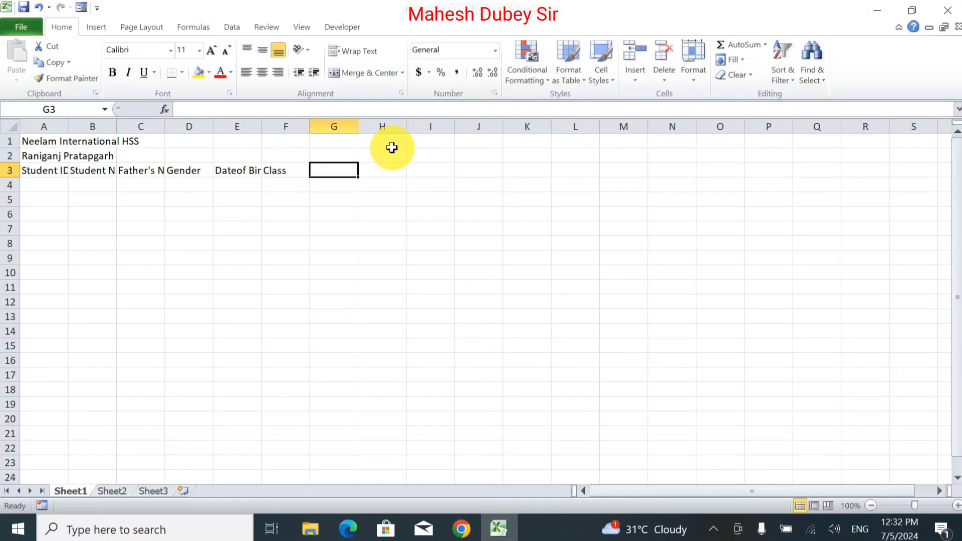
text(A)
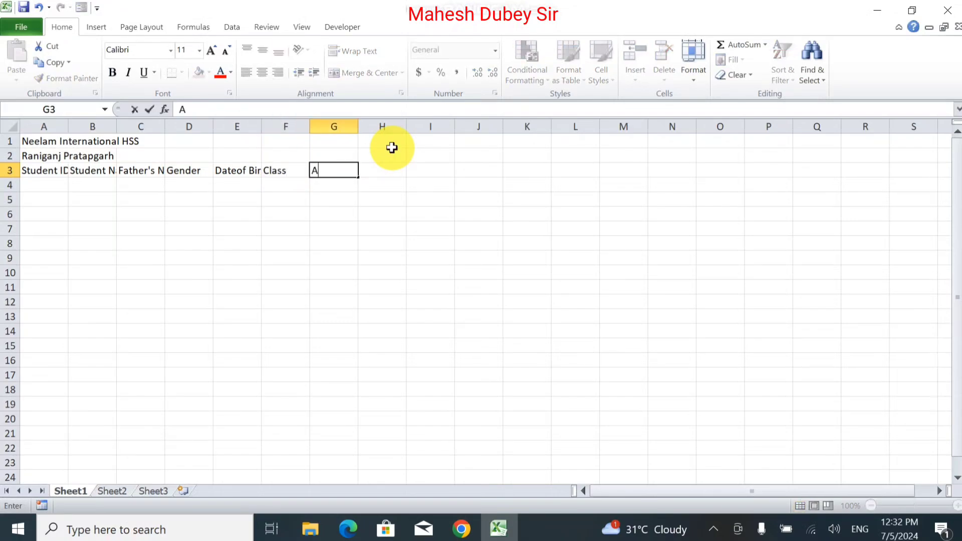
text(dd_Date)
key(Tab)
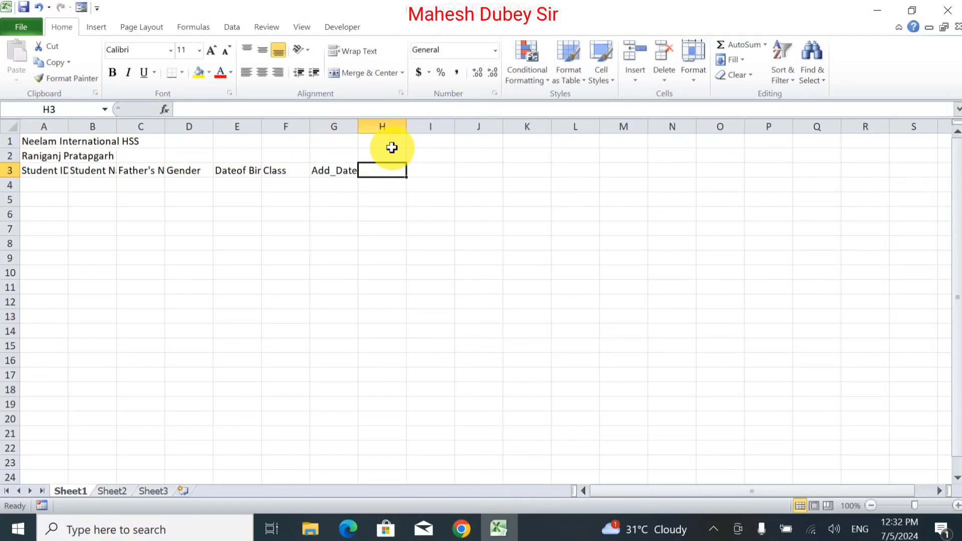
text(Rol)
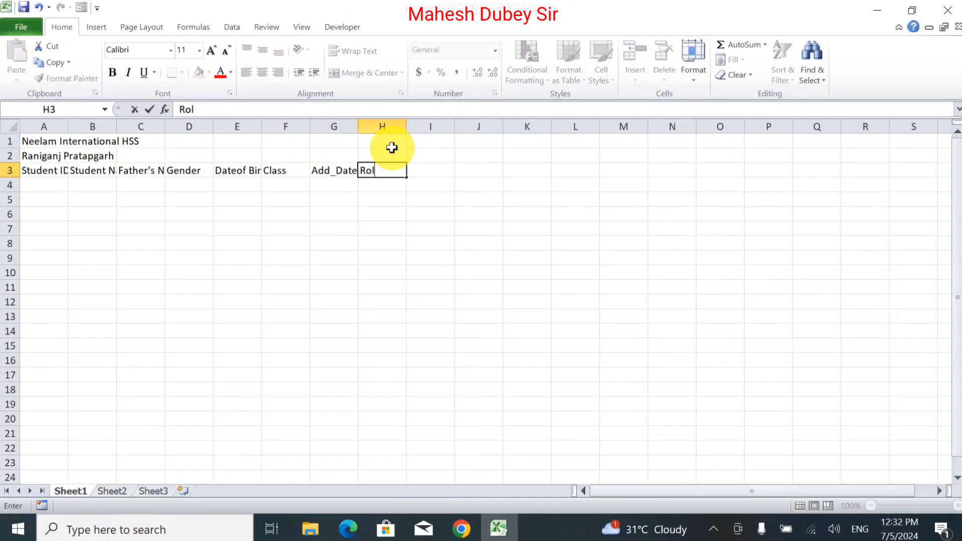
text(l No.)
key(Return)
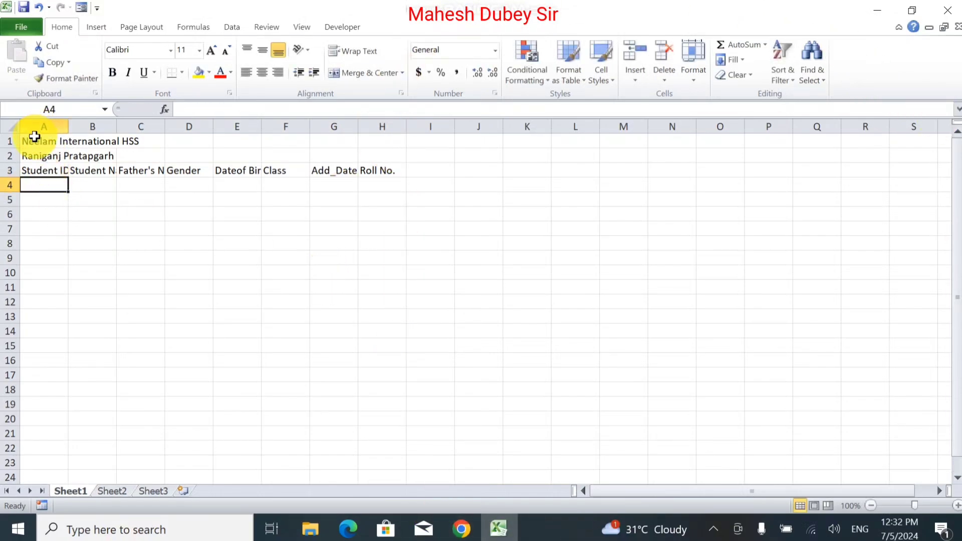
Step: Merge and center the title across A1:H1 and make it bold
drag(34, 141, 384, 135)
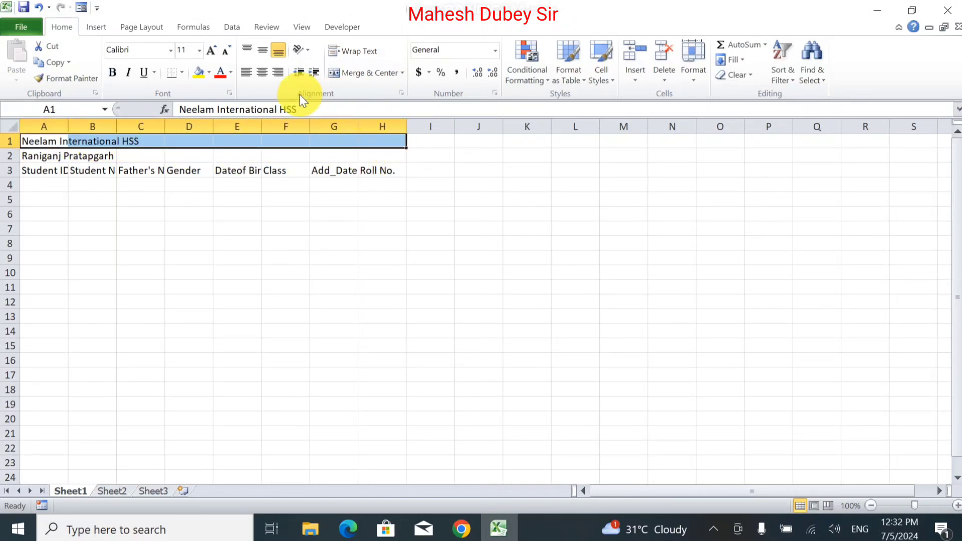
click(354, 70)
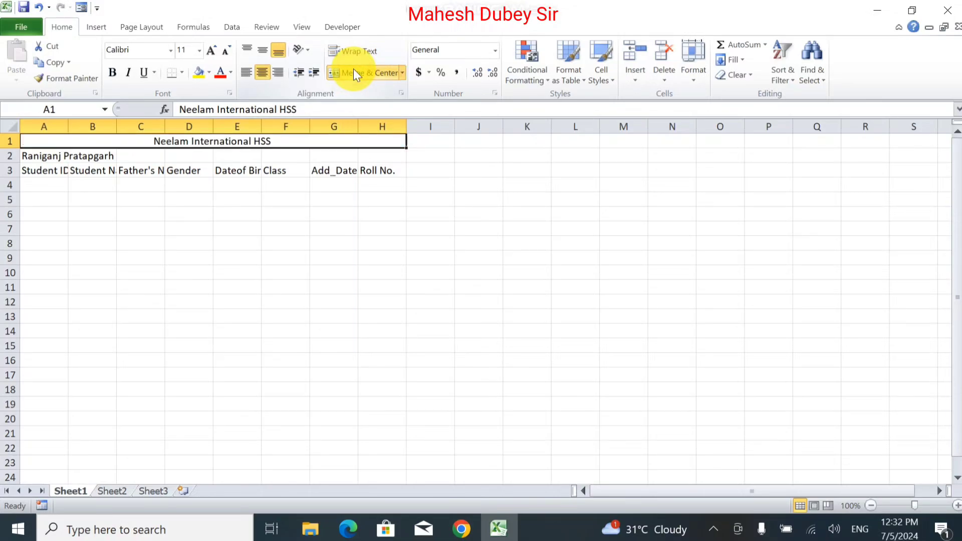
click(113, 73)
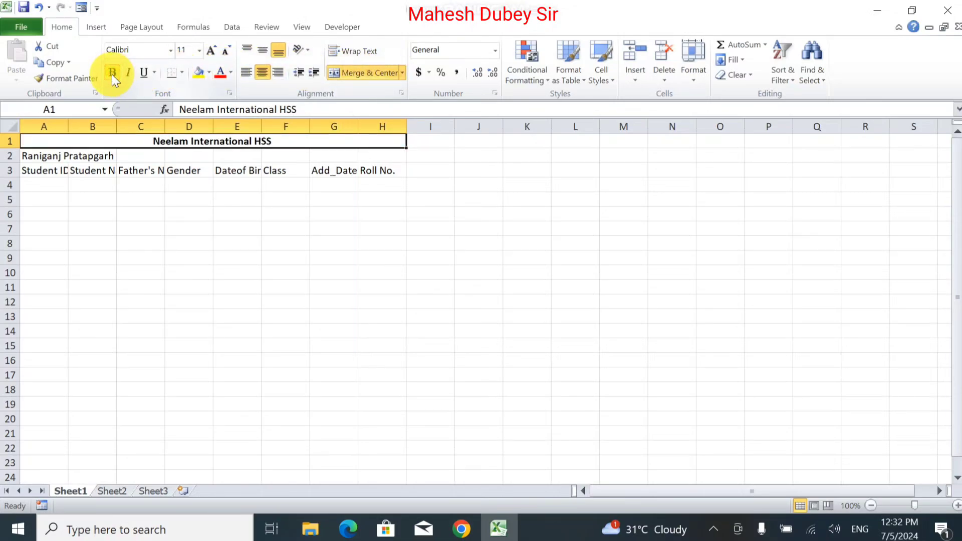
Step: Enlarge the title's font size to 34
click(213, 55)
click(213, 56)
click(212, 56)
click(213, 56)
click(213, 55)
click(212, 56)
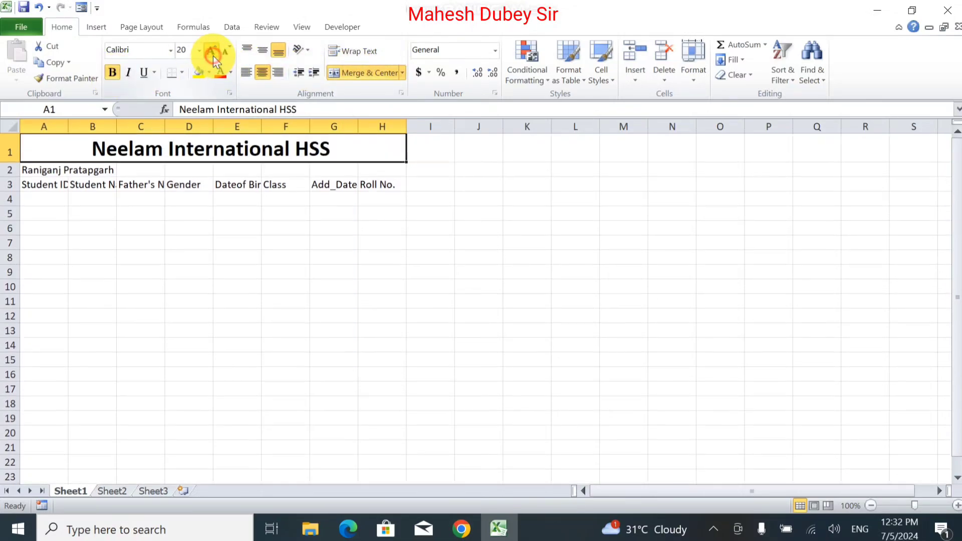
click(213, 55)
click(213, 56)
click(212, 55)
click(212, 55)
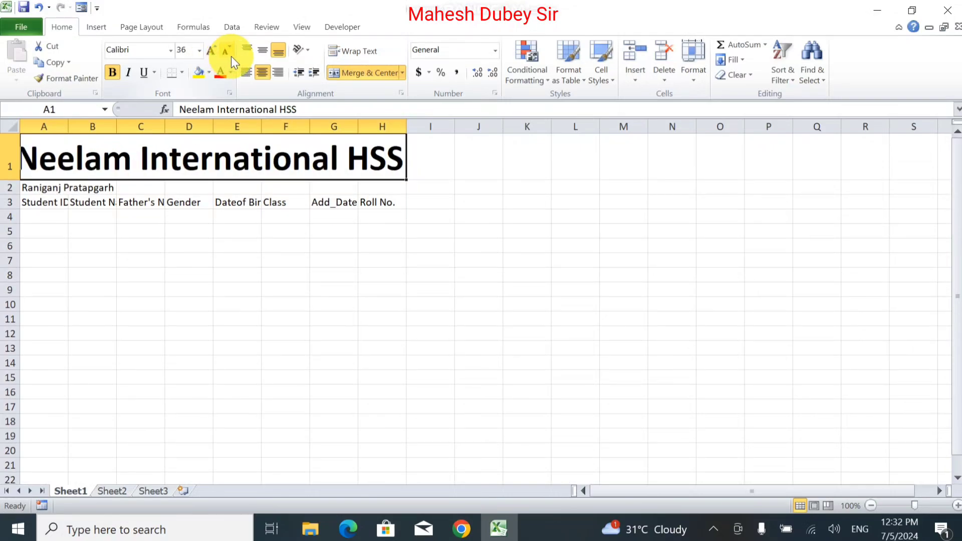
click(188, 49)
text(34)
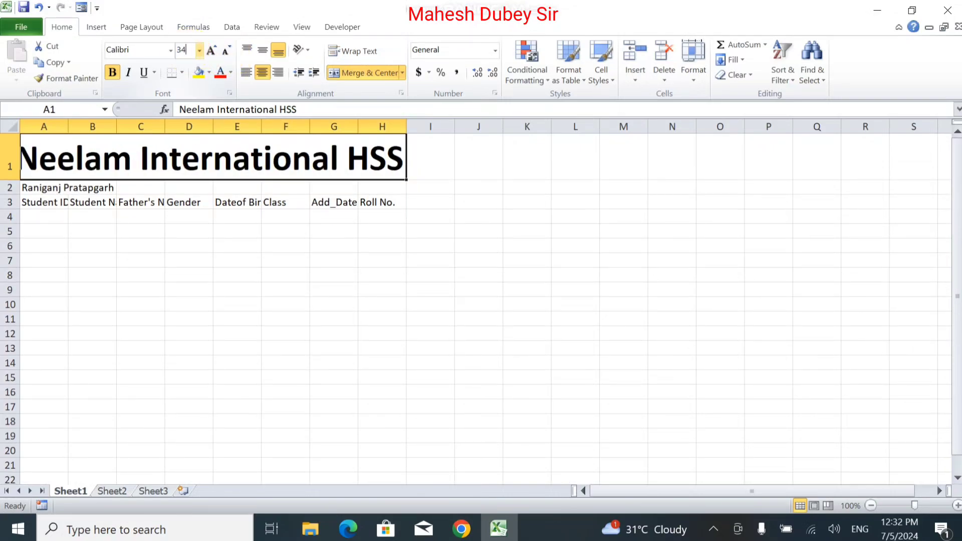
key(Return)
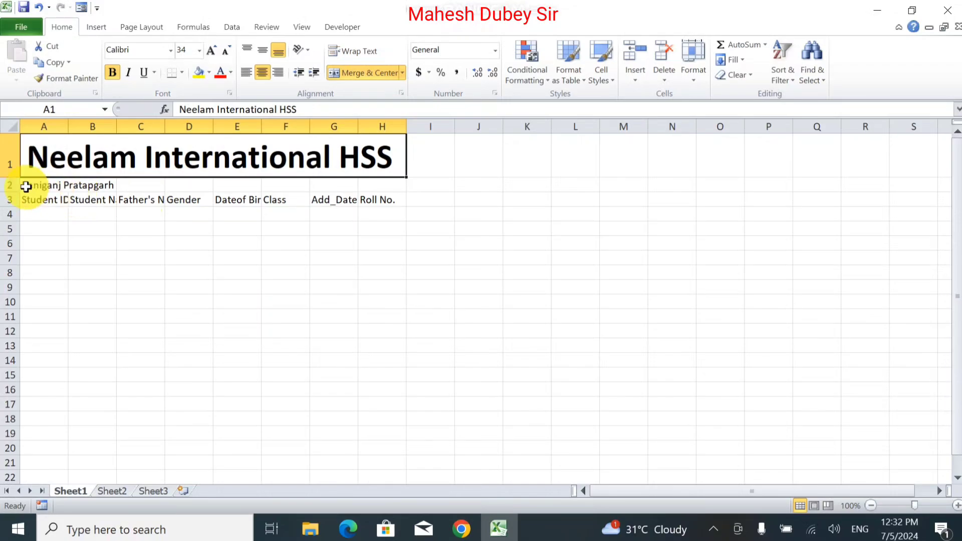
click(43, 187)
Step: Merge and center Raniganj Pratapgarh across A2:H2, bold, at size 16
drag(43, 187, 400, 182)
click(361, 73)
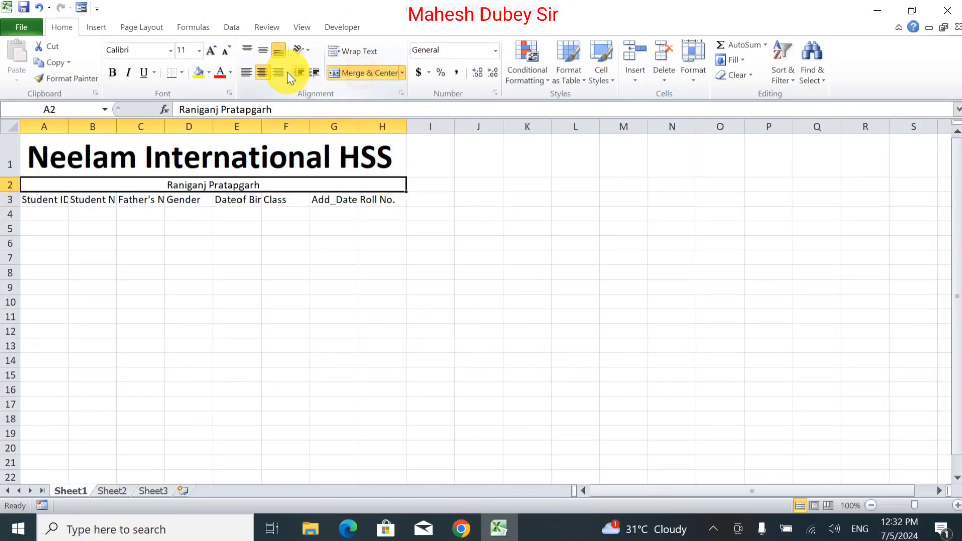
click(212, 51)
click(212, 51)
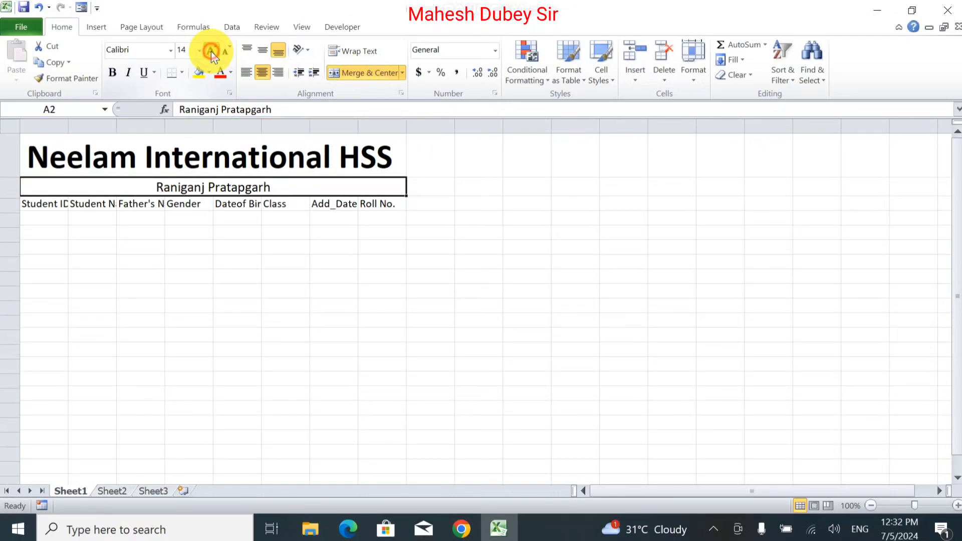
click(212, 51)
click(108, 75)
click(125, 219)
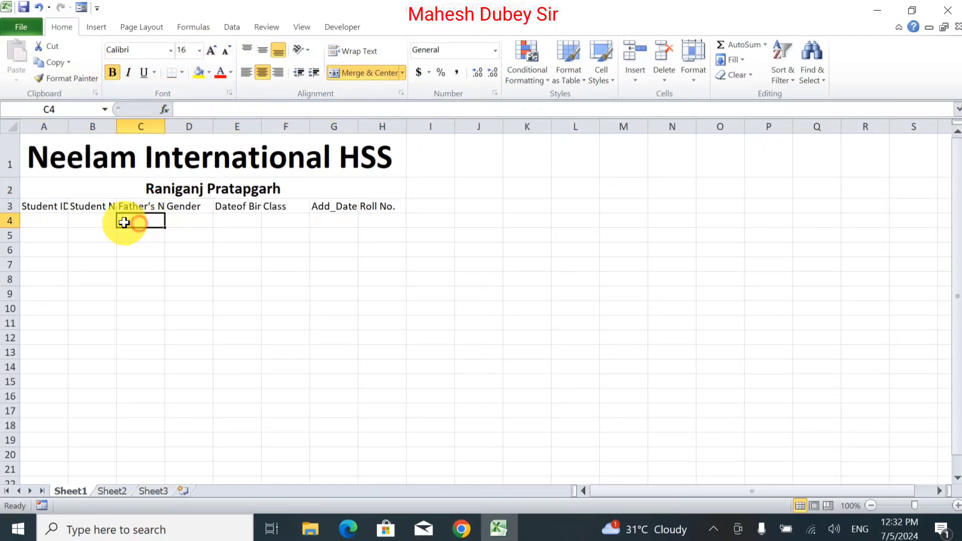
Step: Increase the A3:H3 header font size to 12
click(37, 203)
drag(36, 203, 388, 206)
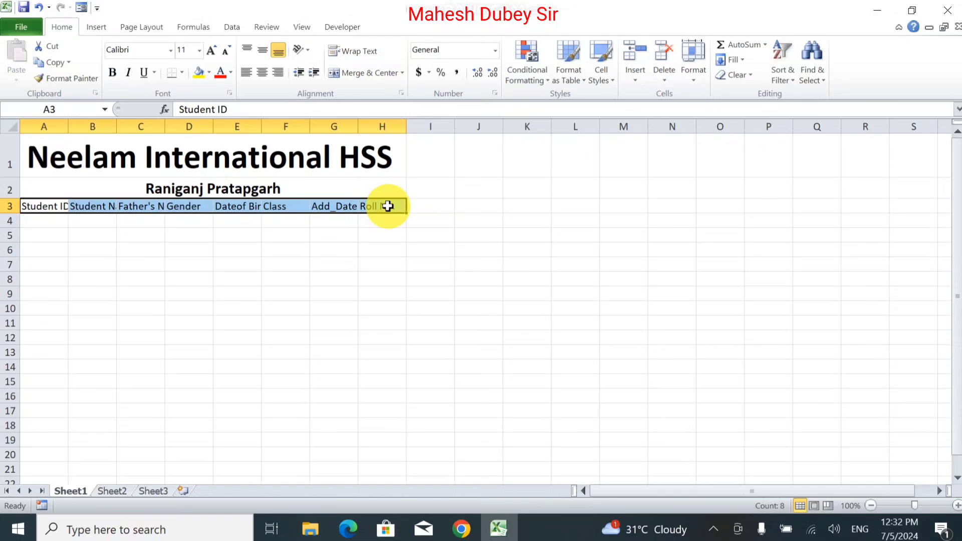
click(210, 51)
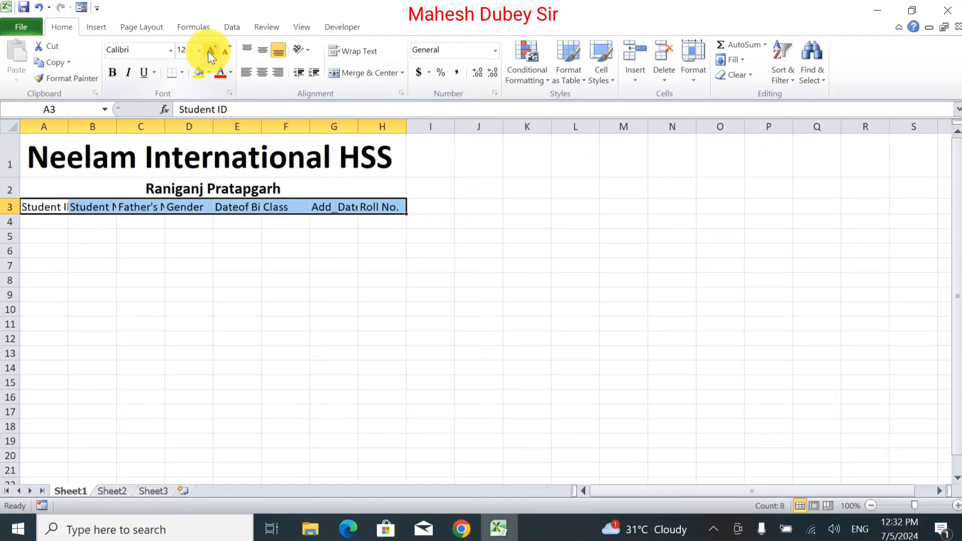
Step: Bold the A3:H3 headers and auto-fit columns A–H to their contents
click(107, 76)
drag(45, 126, 388, 118)
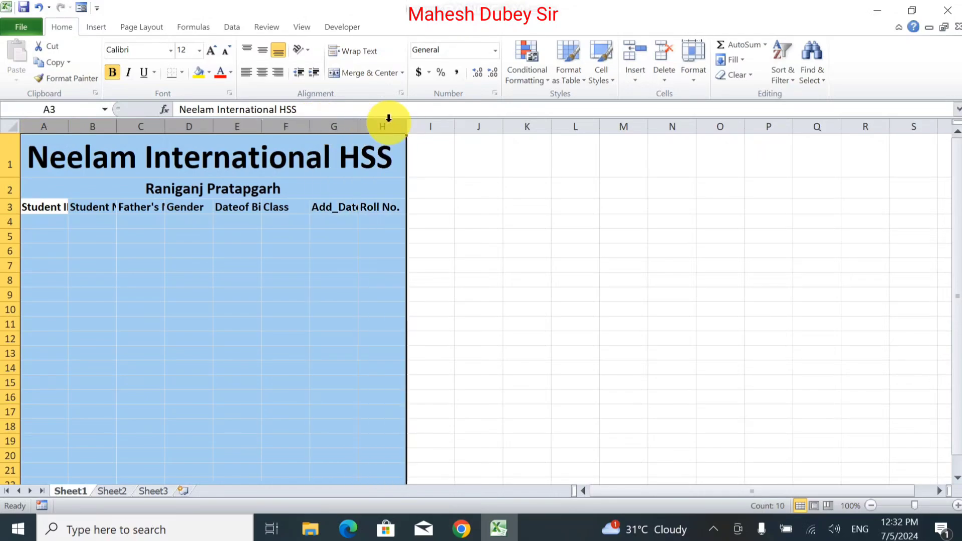
double_click(407, 126)
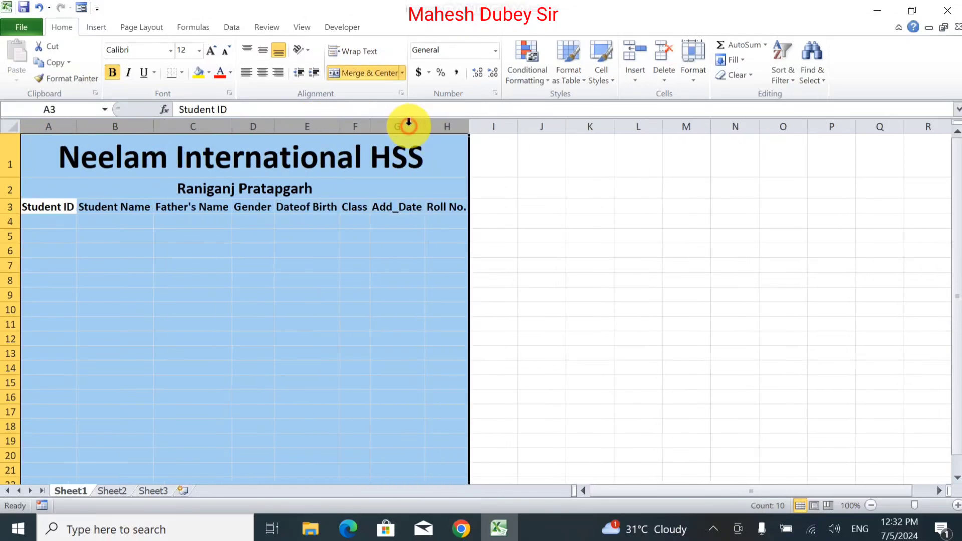
click(367, 286)
key(ctrl+z)
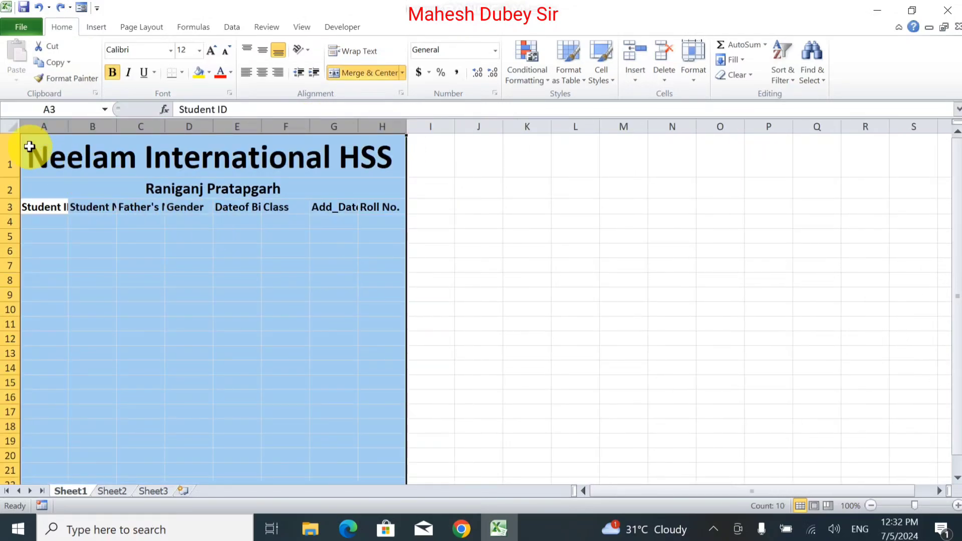
click(50, 339)
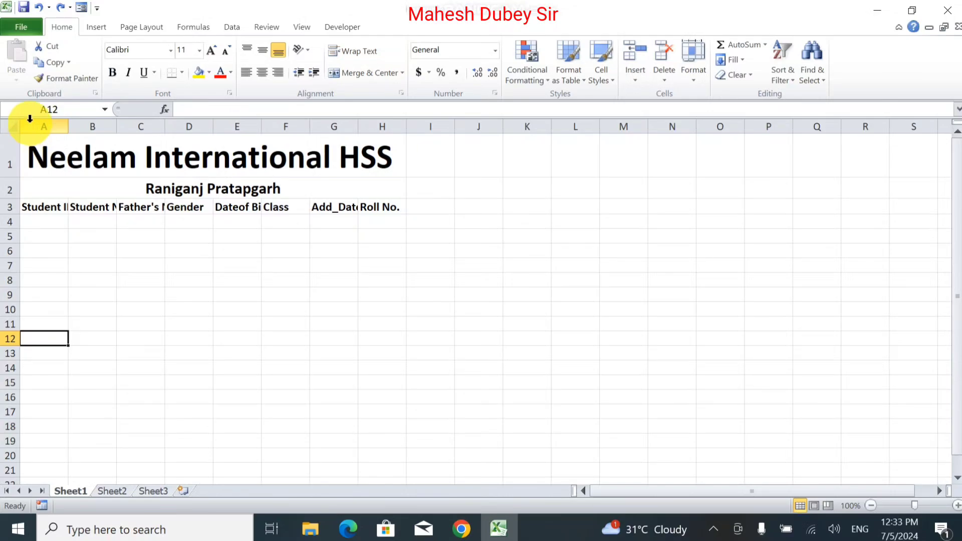
drag(30, 119, 405, 119)
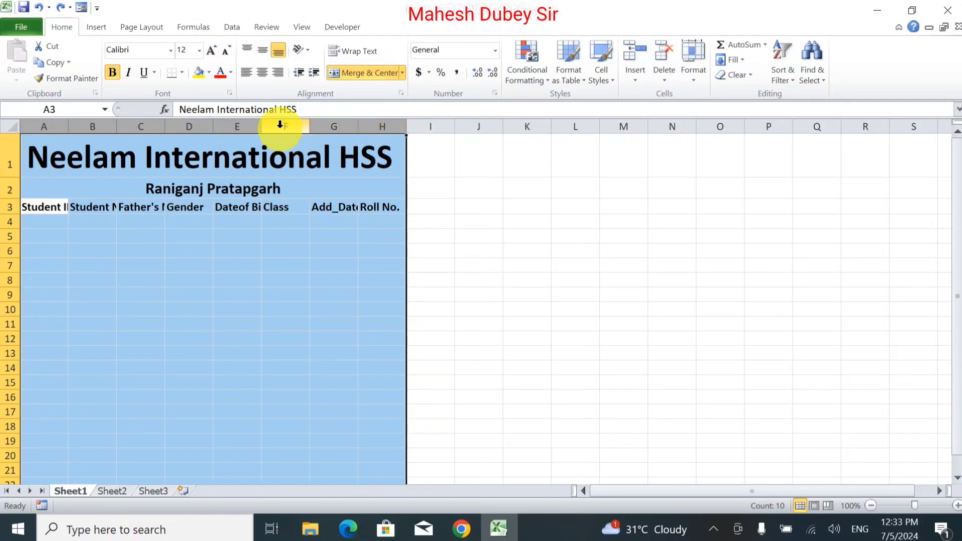
double_click(311, 126)
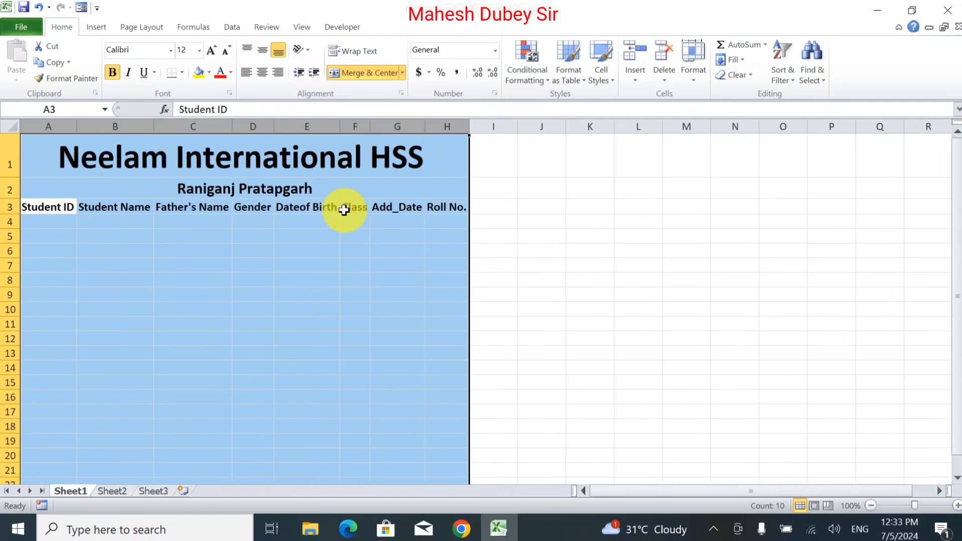
click(215, 236)
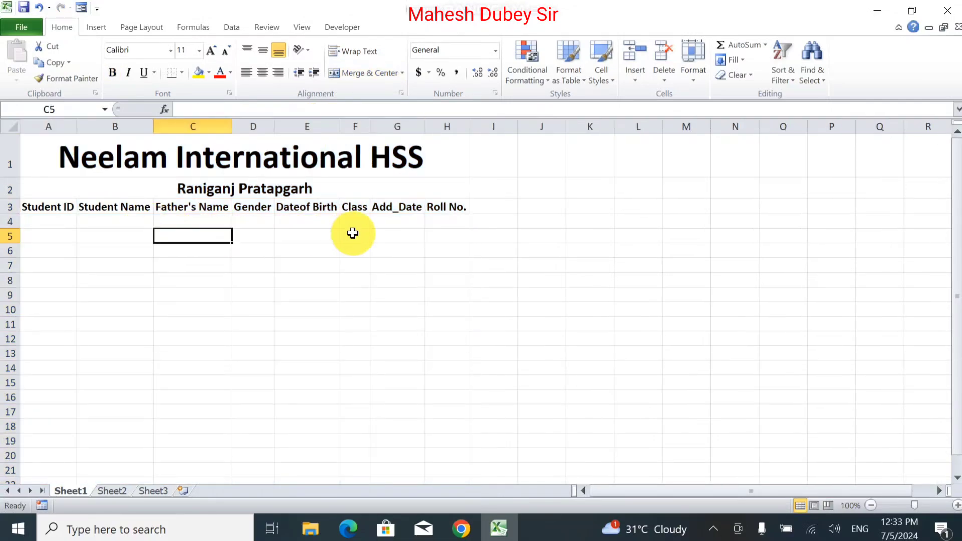
Step: Select the Dateof Birth column cells from E4 down to about row 441
click(48, 221)
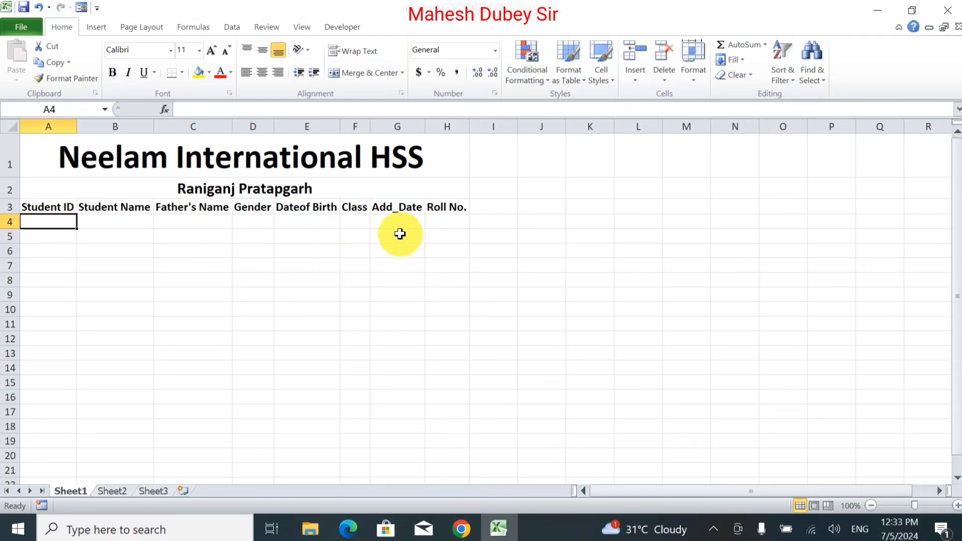
click(306, 222)
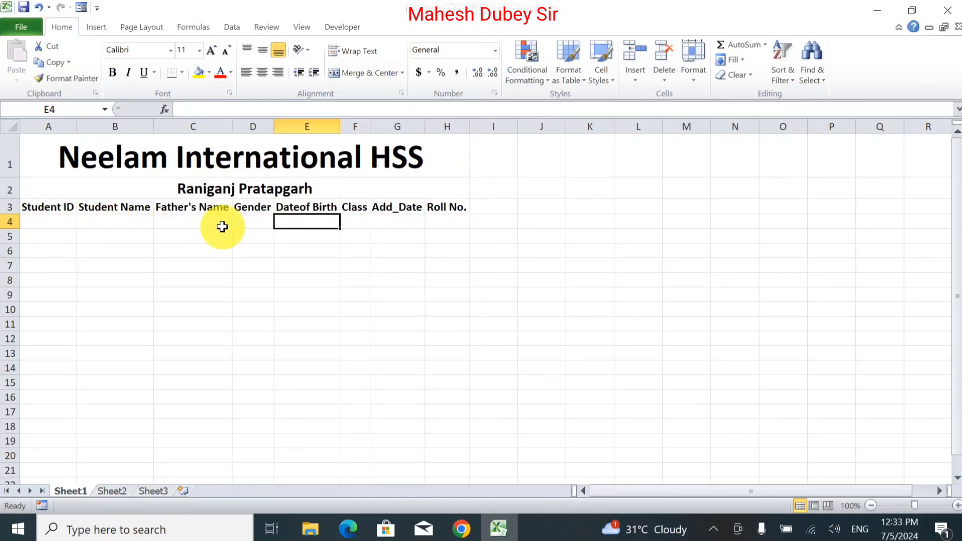
click(327, 223)
drag(332, 538, 323, 460)
scroll(316, 368, up, 20)
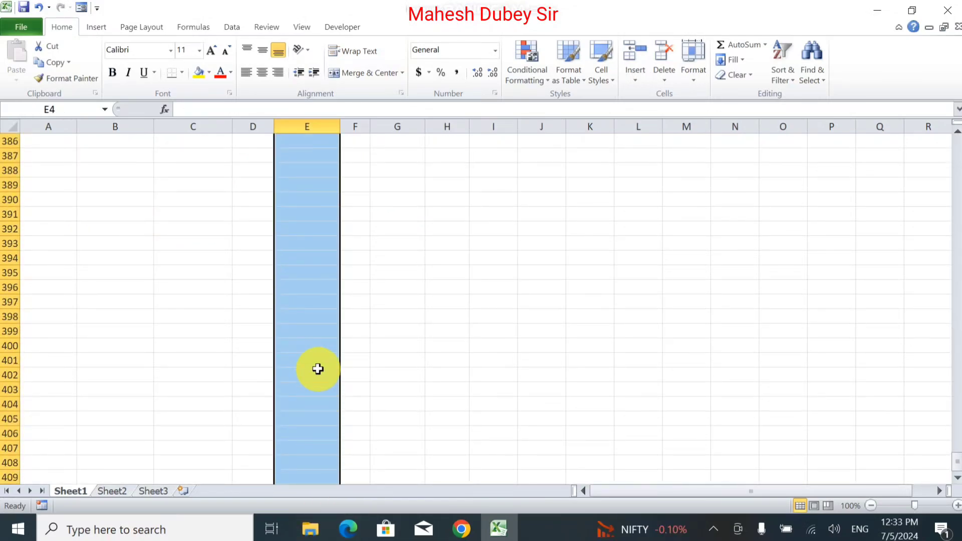
scroll(315, 357, up, 20)
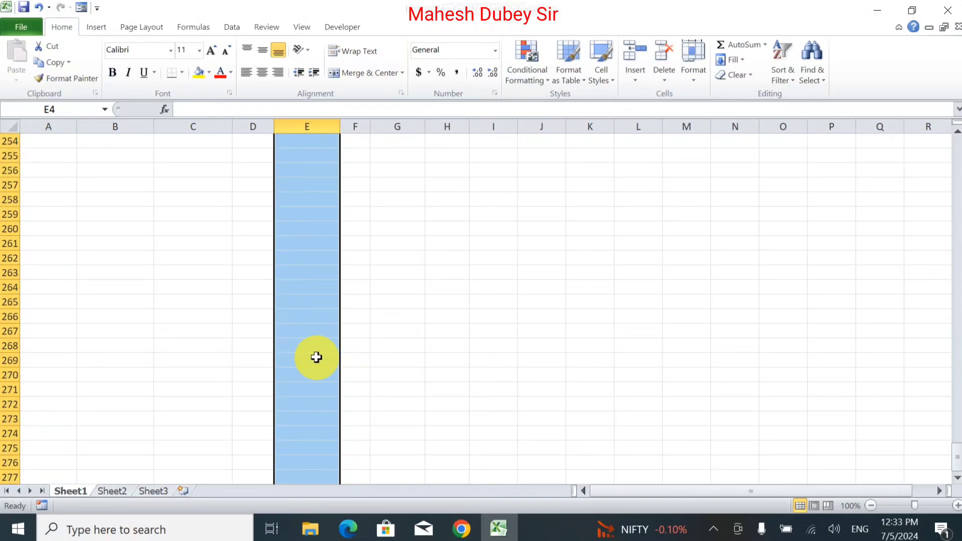
scroll(323, 335, up, 20)
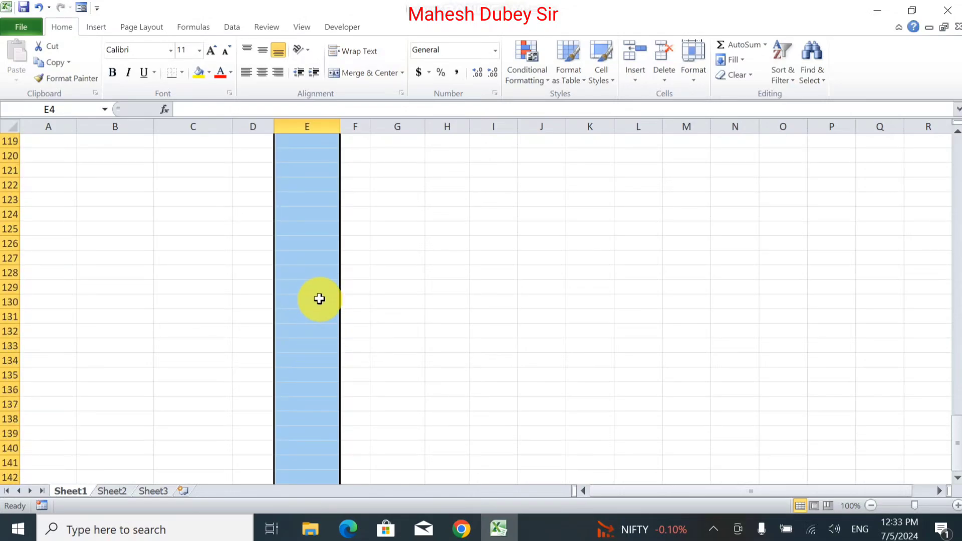
scroll(947, 431, up, 19)
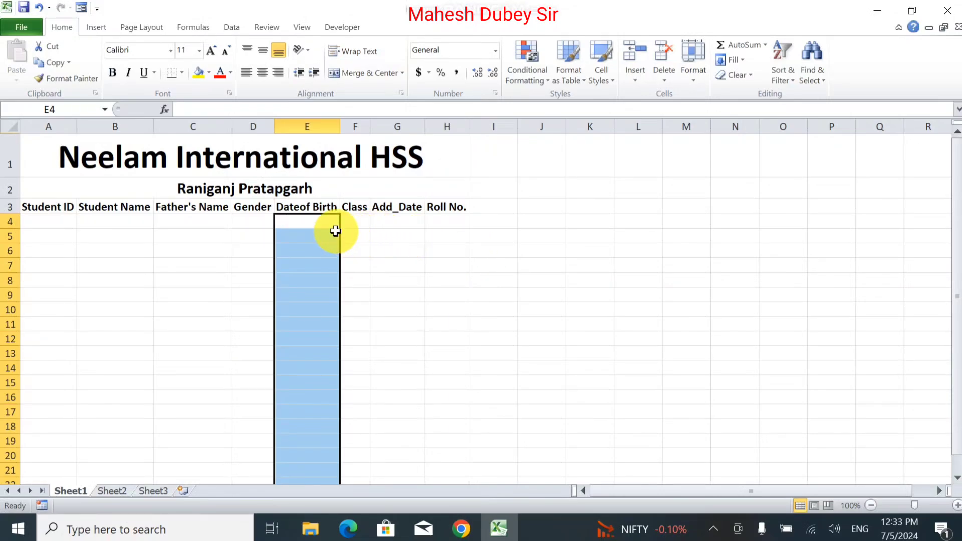
Step: Apply a List data validation with source Male,Female to the selected column E cells
click(224, 28)
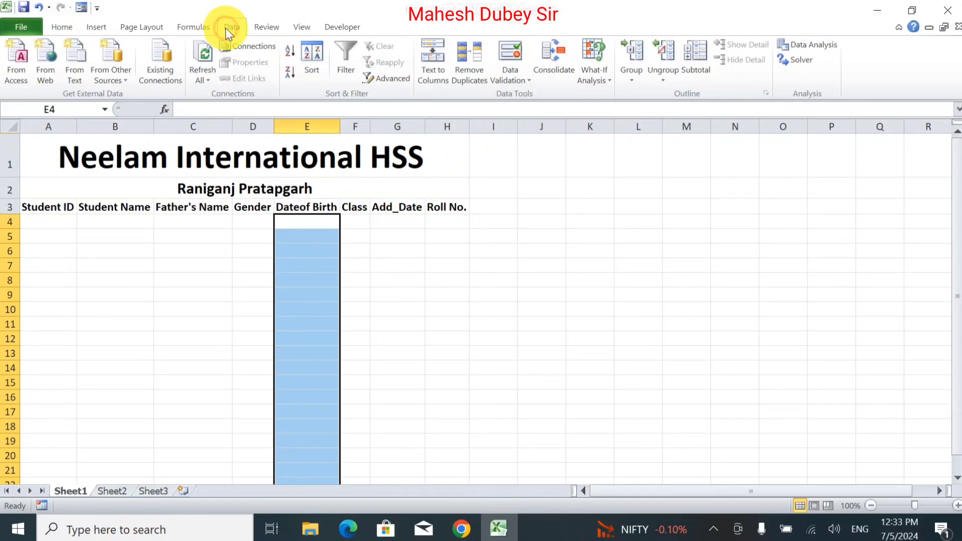
click(525, 81)
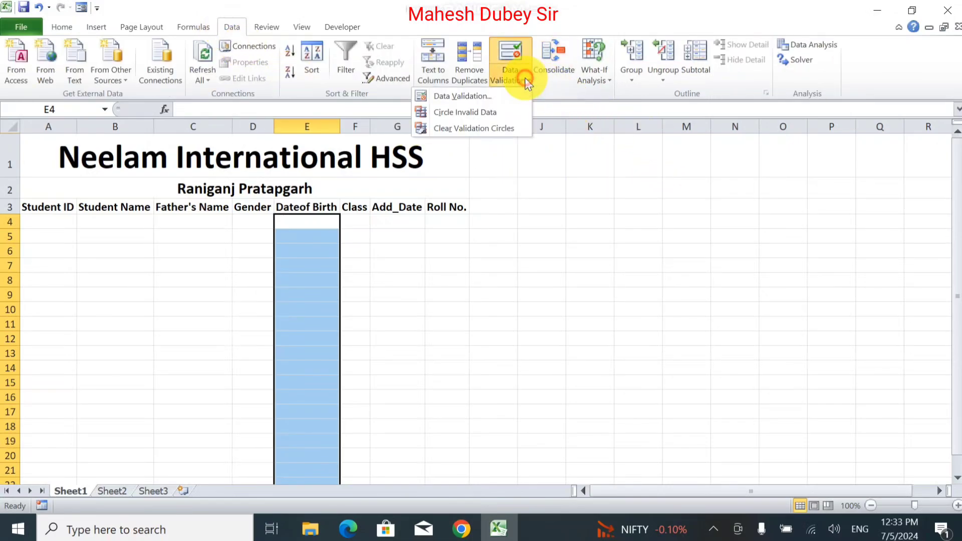
click(488, 102)
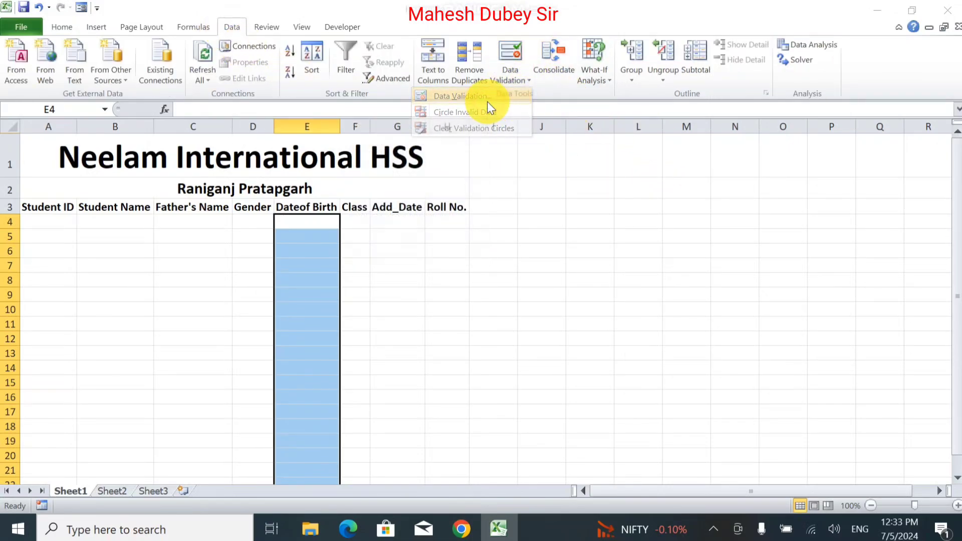
click(439, 226)
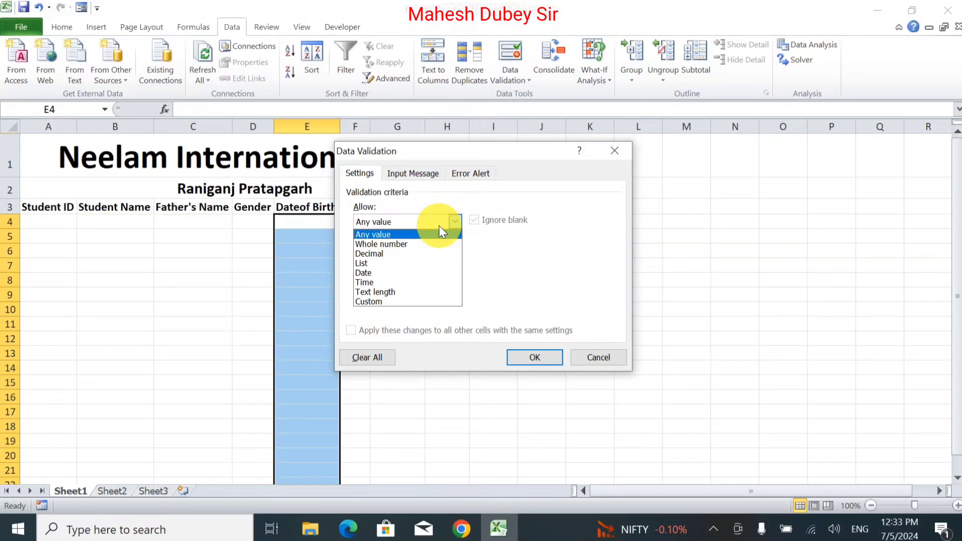
click(419, 263)
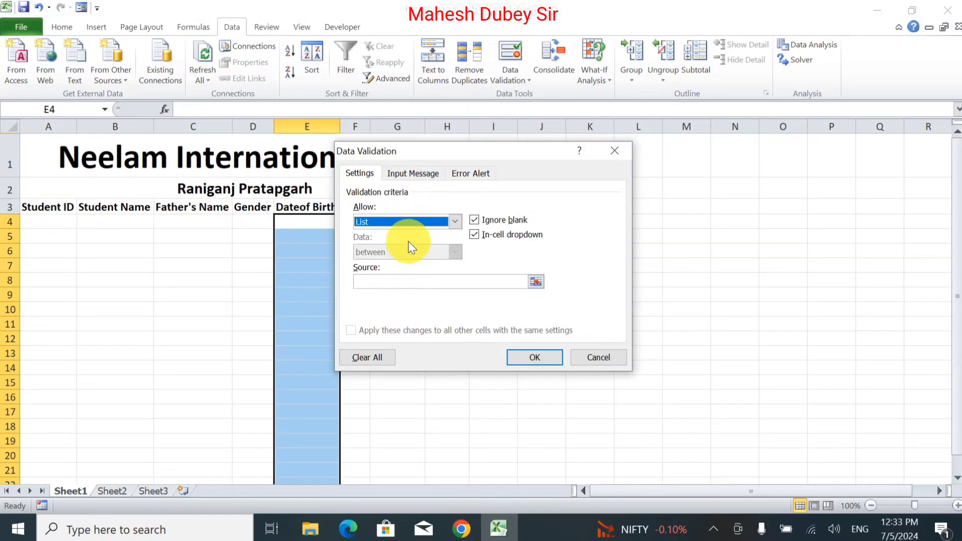
click(402, 281)
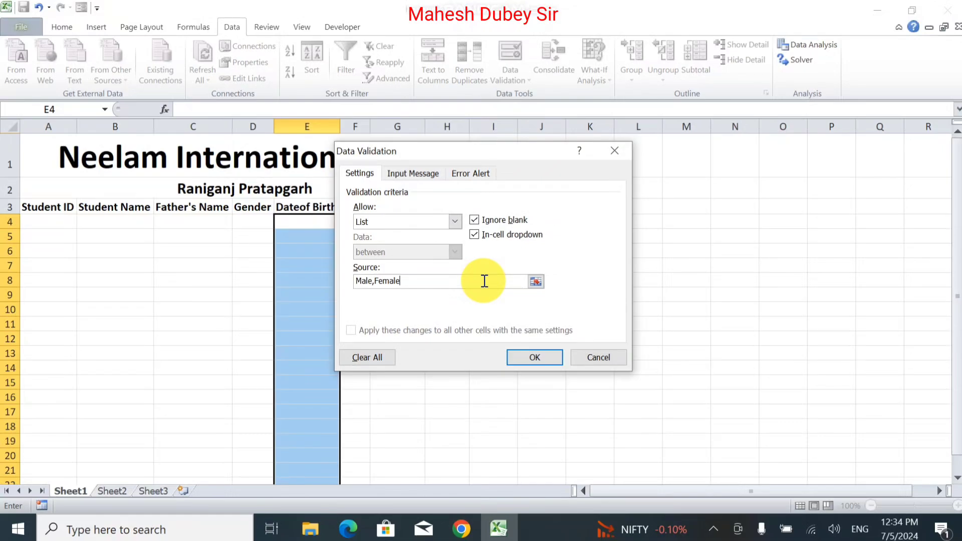
click(373, 280)
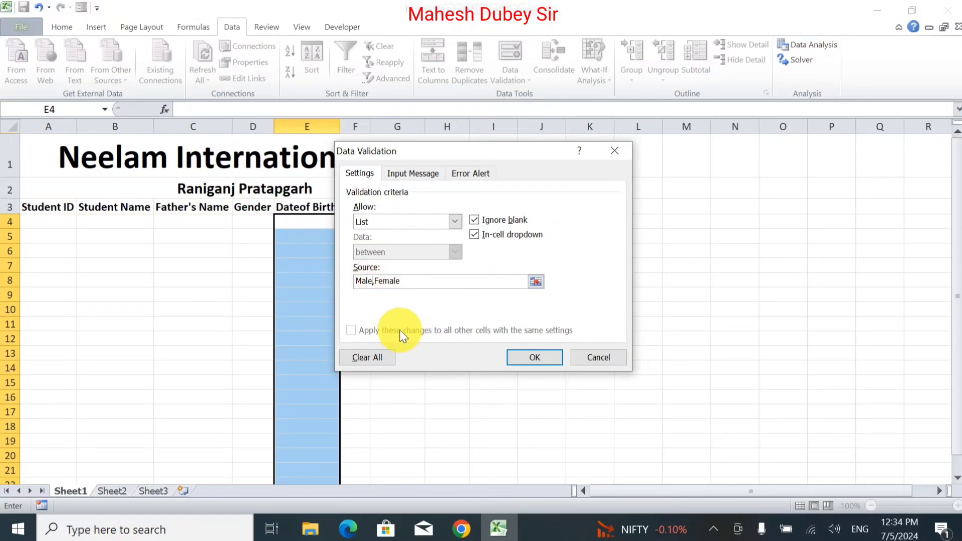
text(+)
key(Right)
key(ctrl+z)
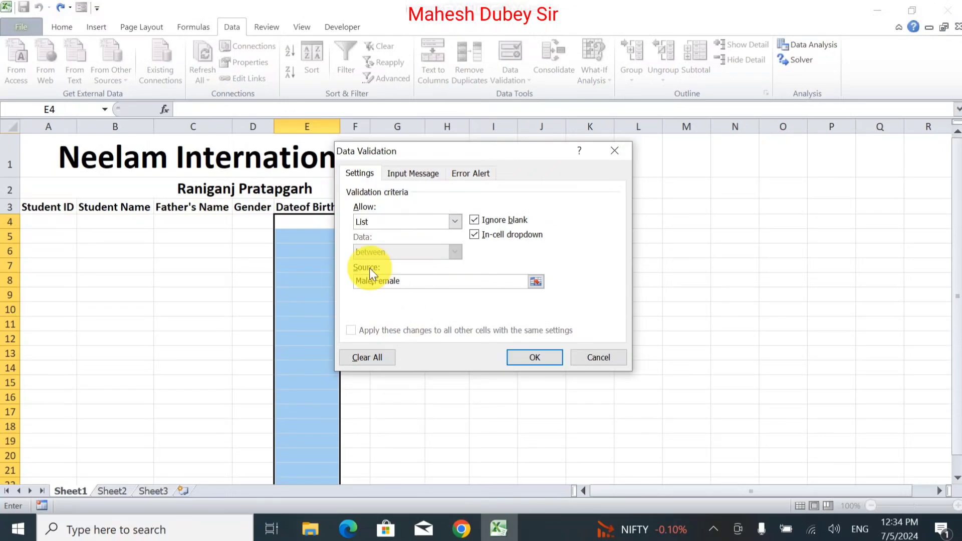
click(373, 282)
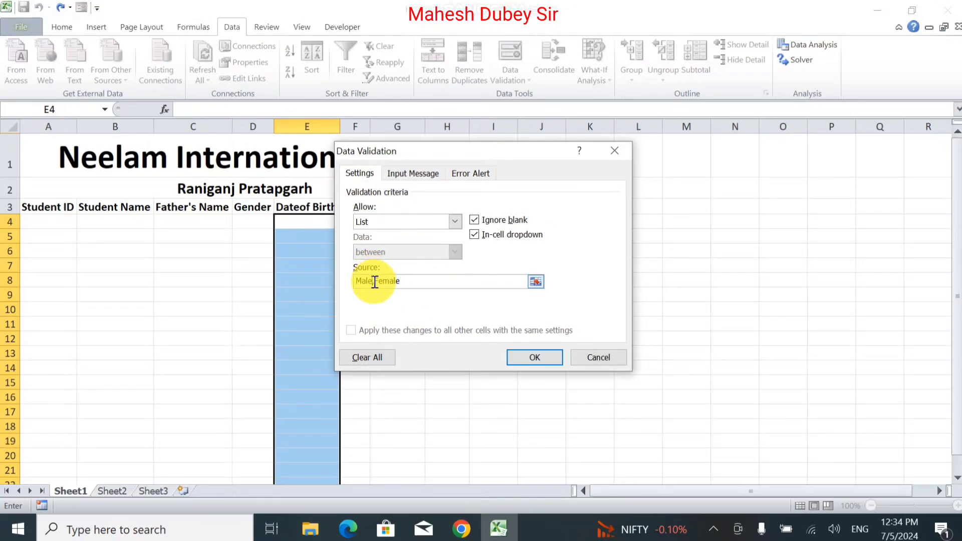
click(531, 363)
click(297, 223)
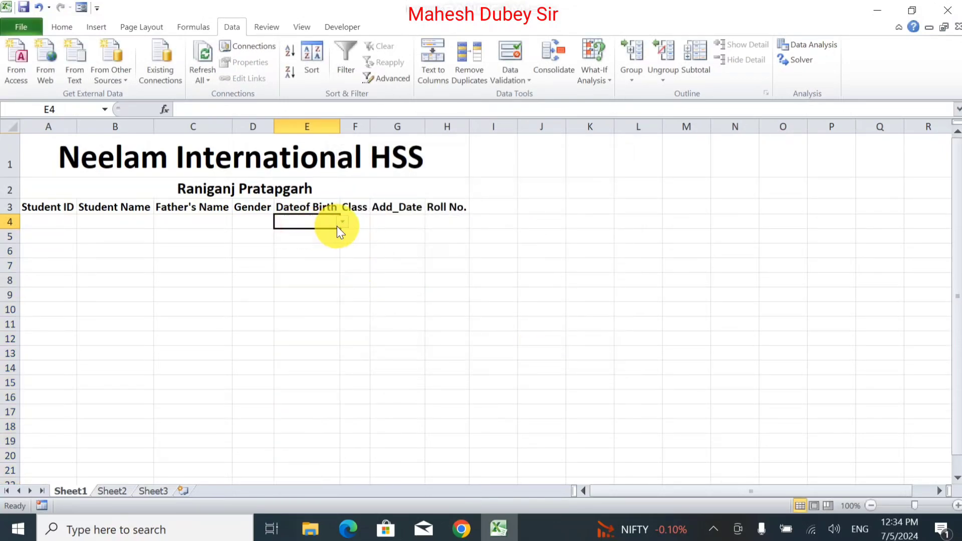
click(341, 224)
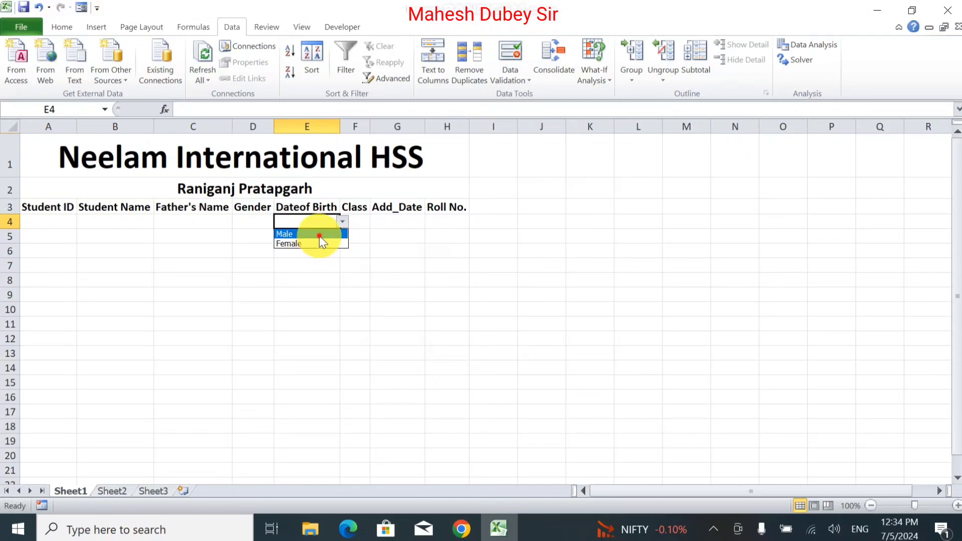
click(323, 232)
click(324, 237)
click(342, 237)
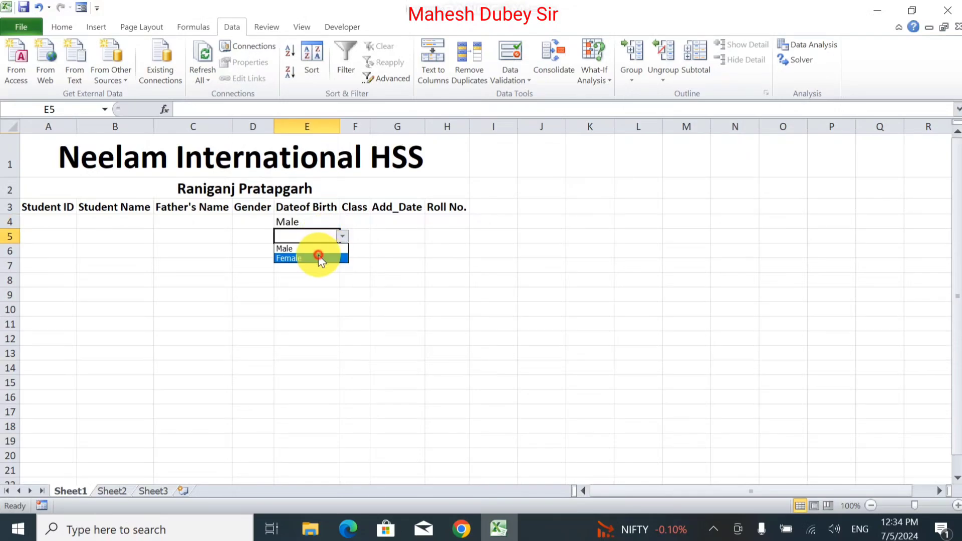
click(318, 255)
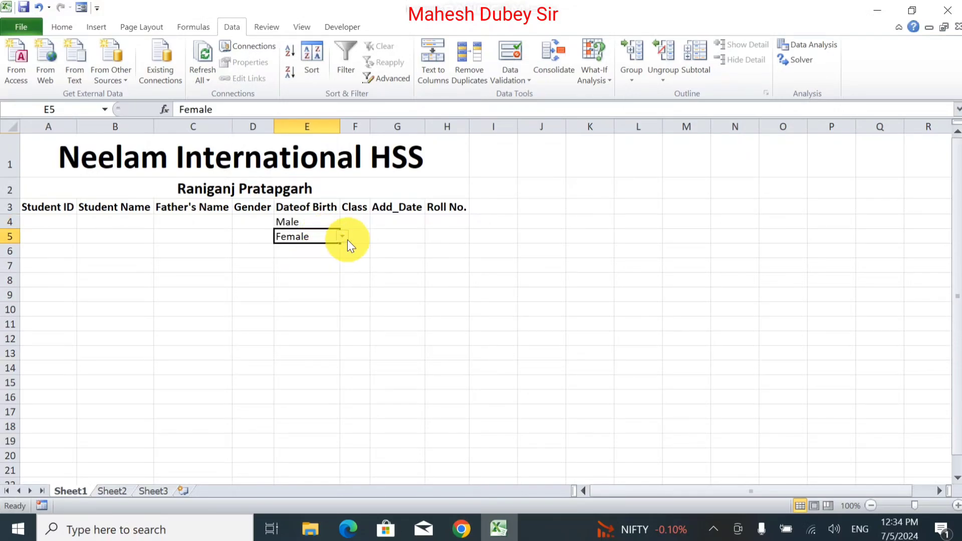
key(ctrl+z)
key(ctrl+z)
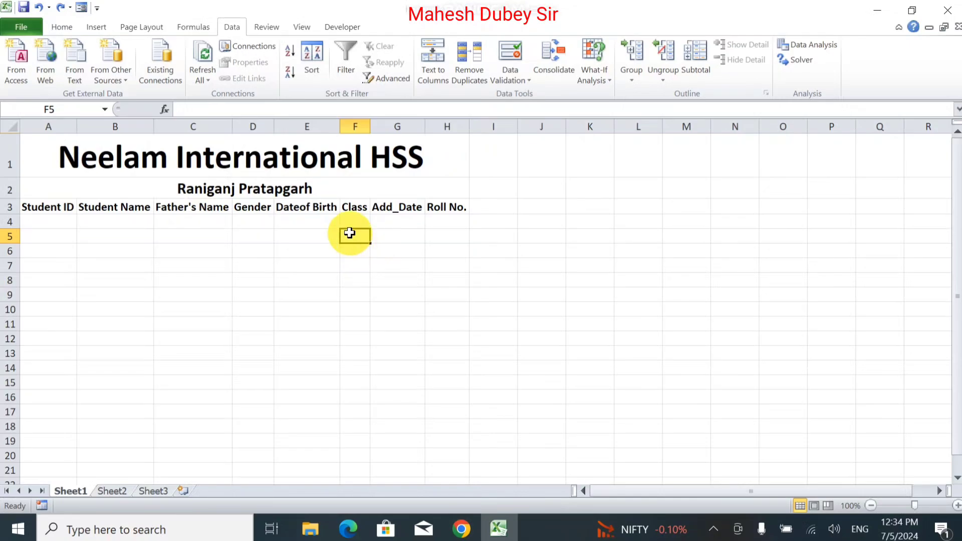
click(329, 224)
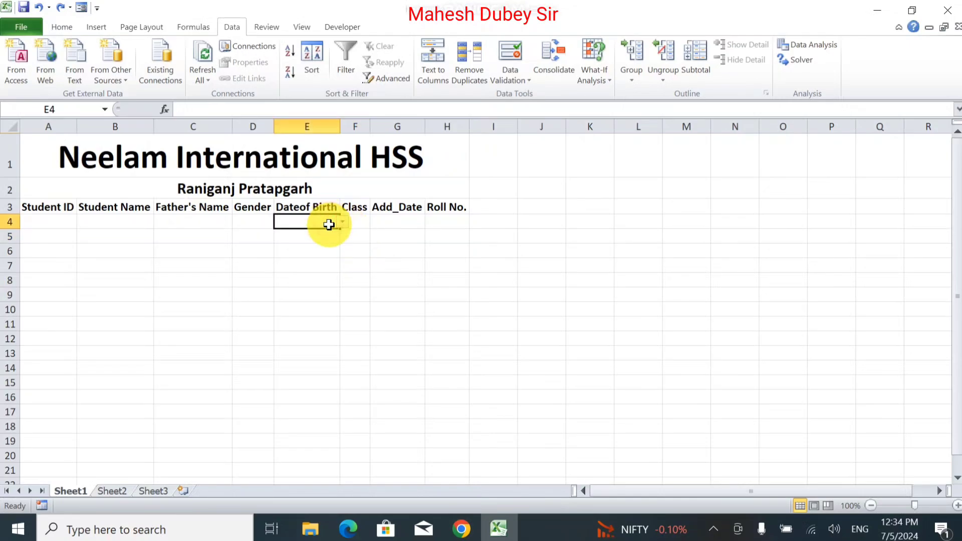
click(365, 222)
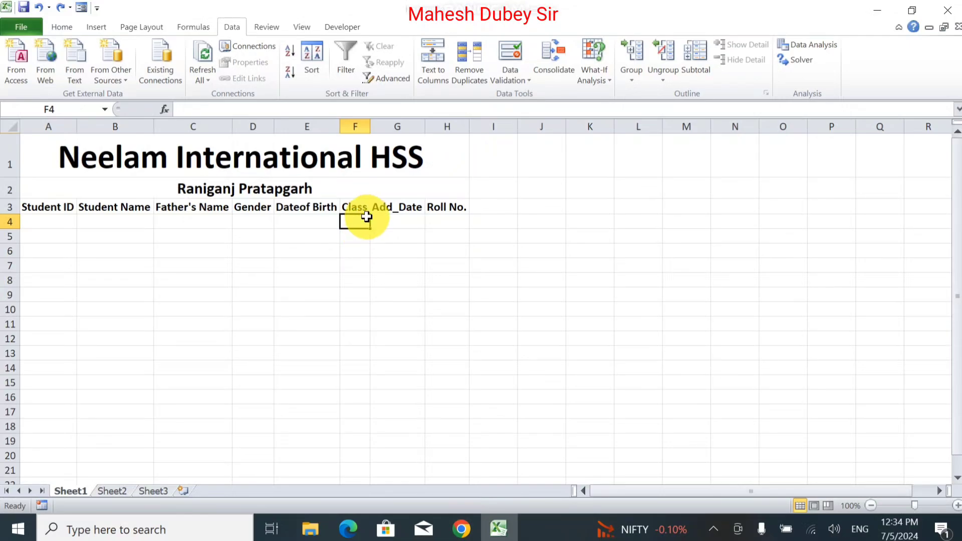
Step: Select the Class column cells from F4 downward and bring up Data Validation options
drag(360, 222, 344, 527)
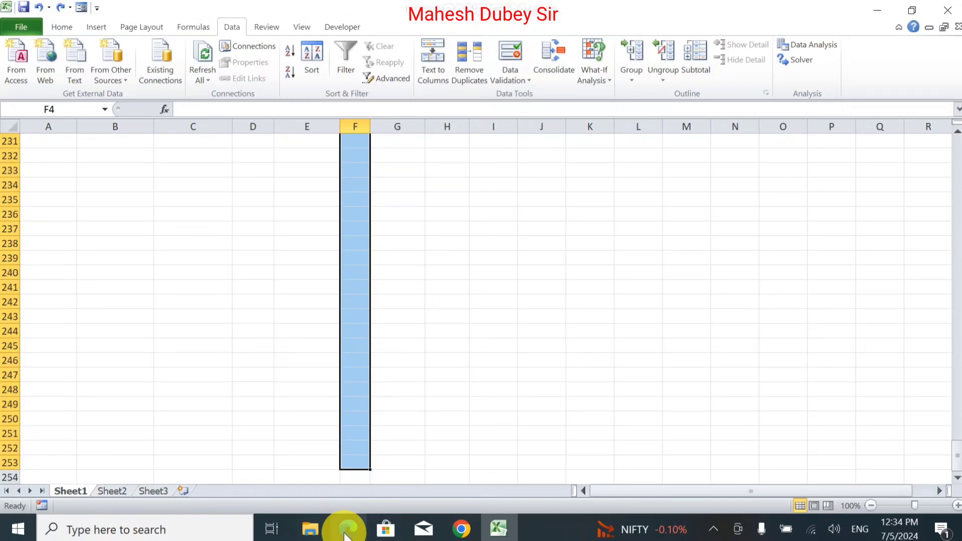
click(958, 131)
scroll(957, 362, up, 20)
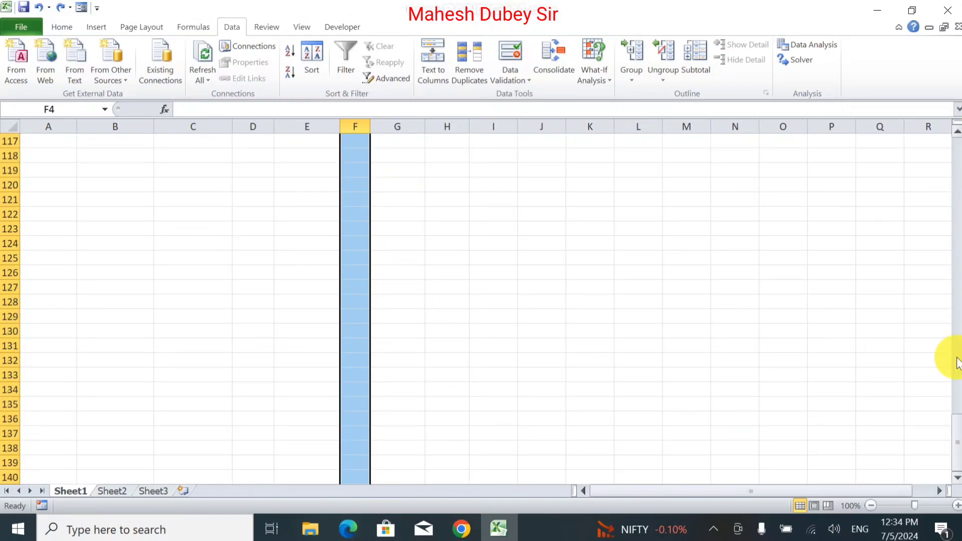
scroll(958, 362, up, 12)
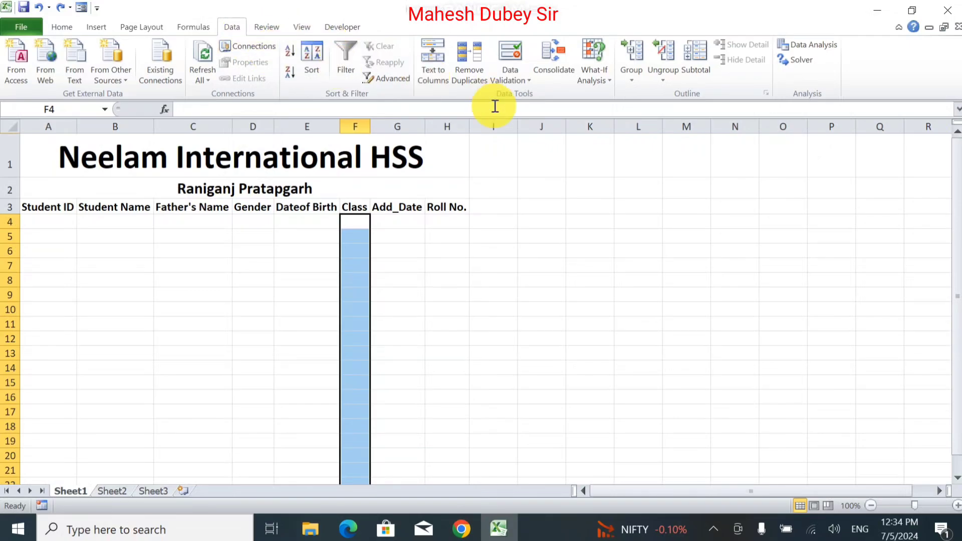
click(525, 79)
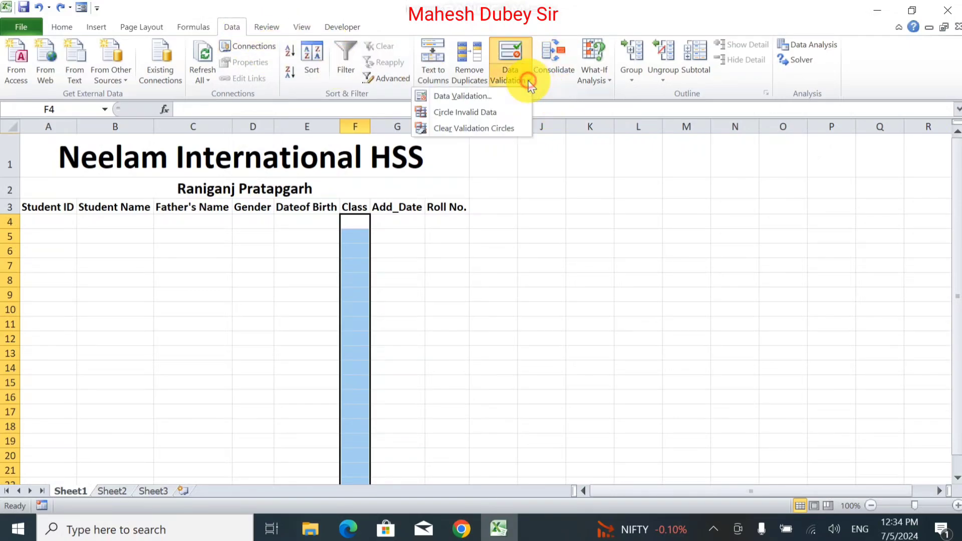
Step: Apply a List data validation with source 6th,7th,8th to the Class cells
click(503, 100)
click(409, 227)
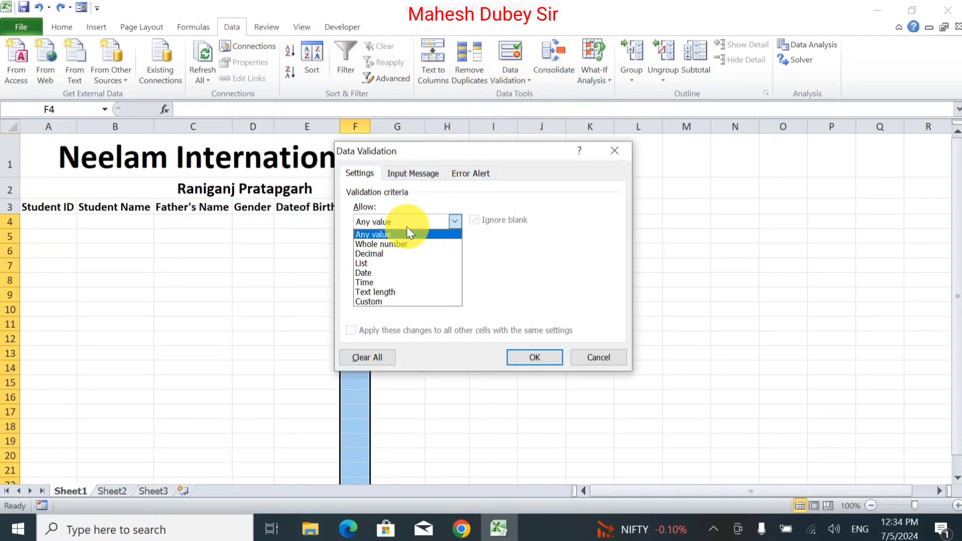
click(398, 266)
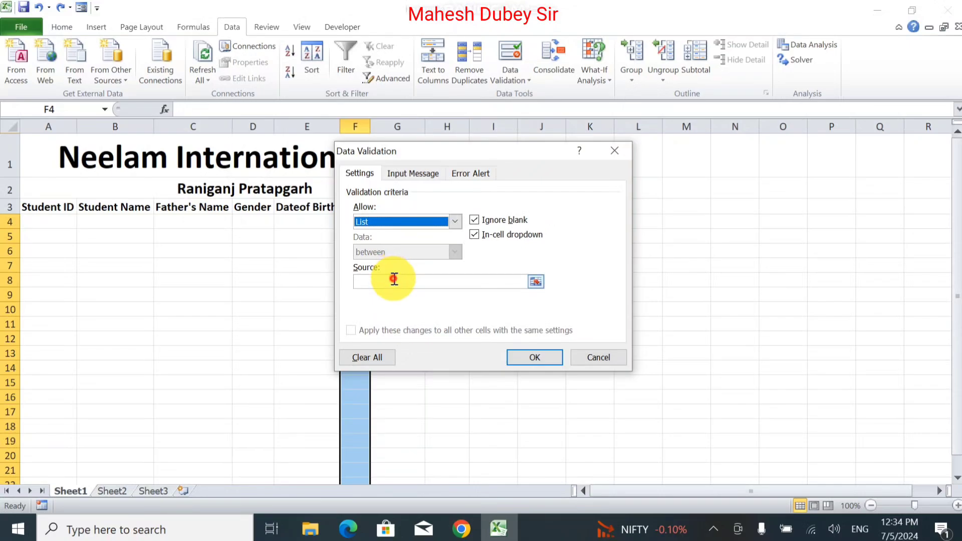
click(394, 281)
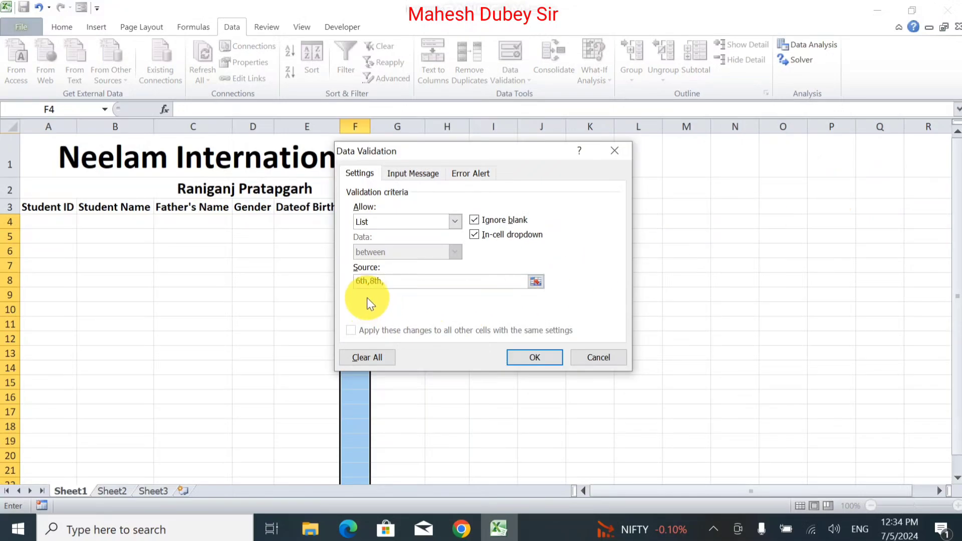
click(372, 283)
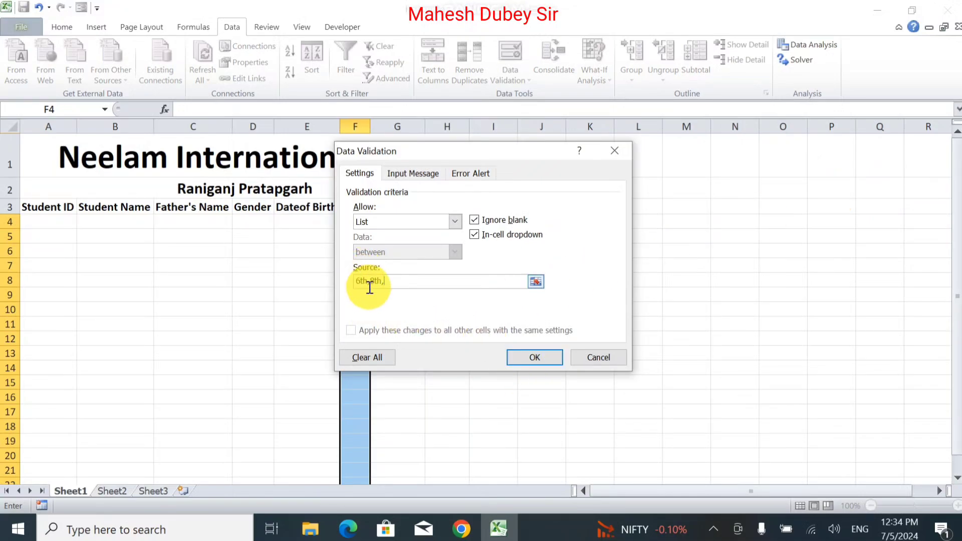
click(370, 281)
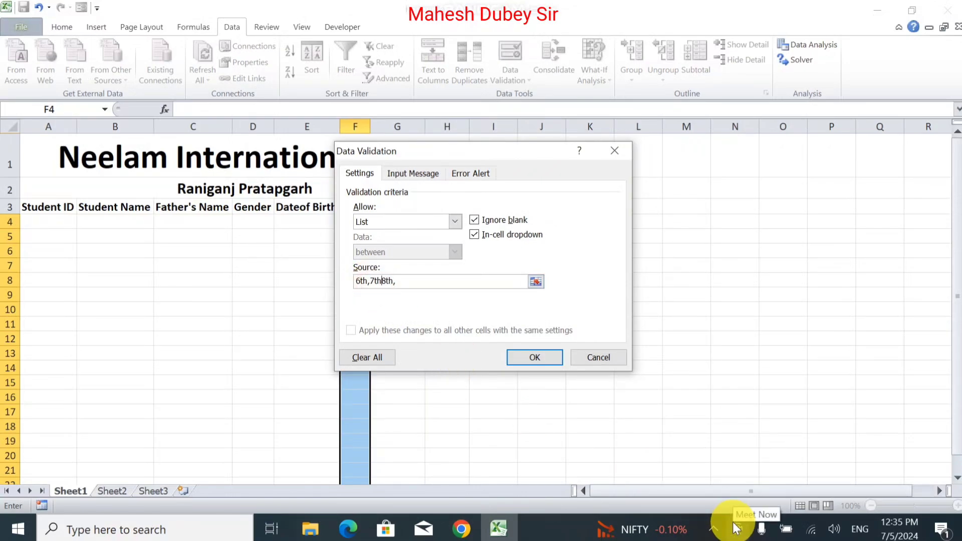
click(494, 281)
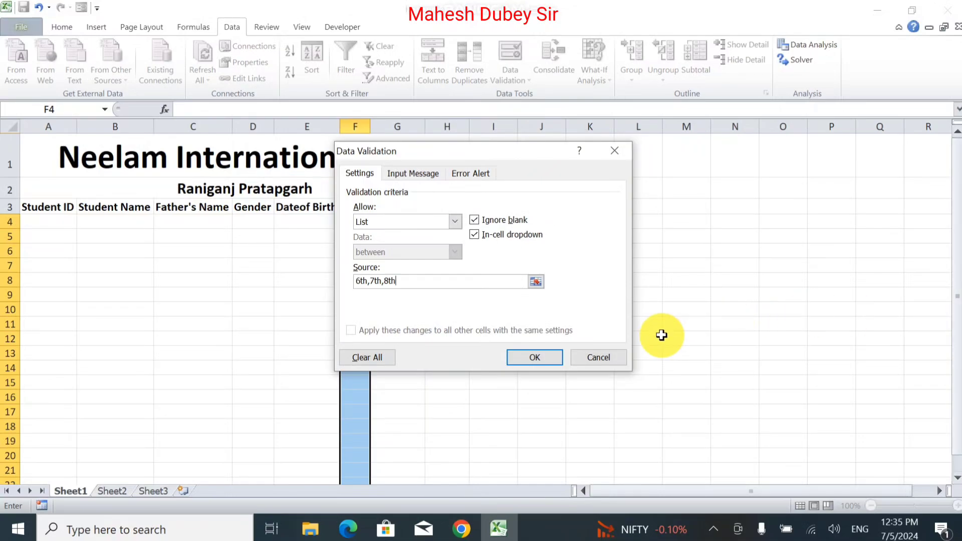
click(522, 361)
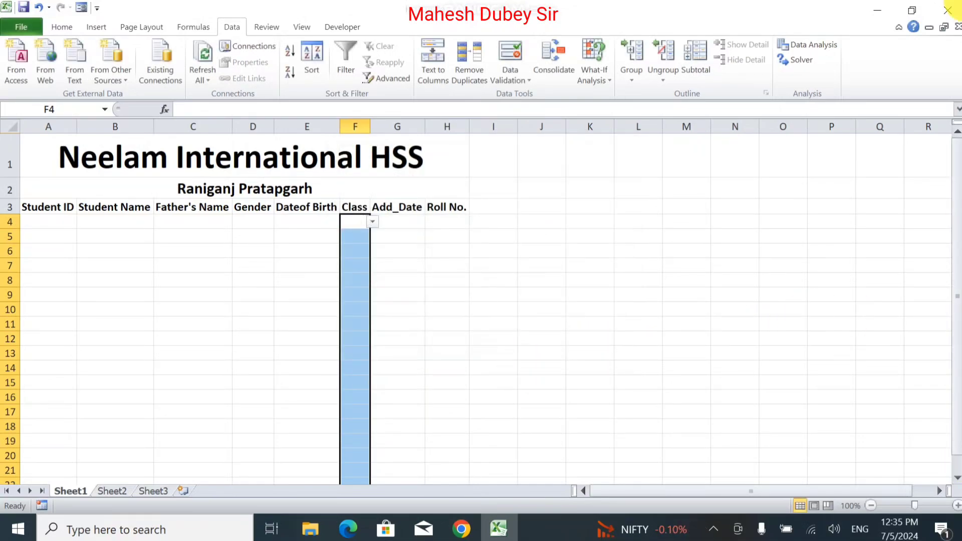
click(371, 225)
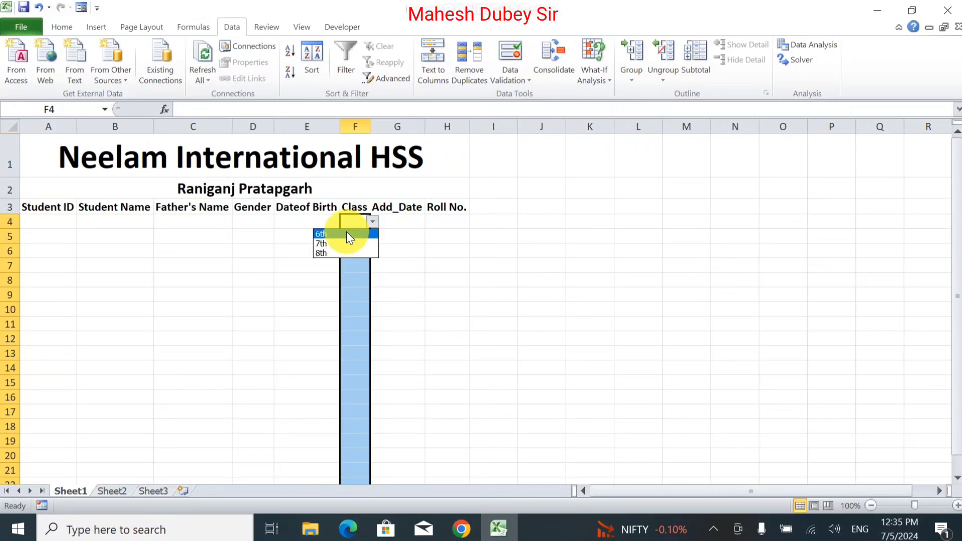
click(347, 234)
click(425, 241)
key(ctrl+z)
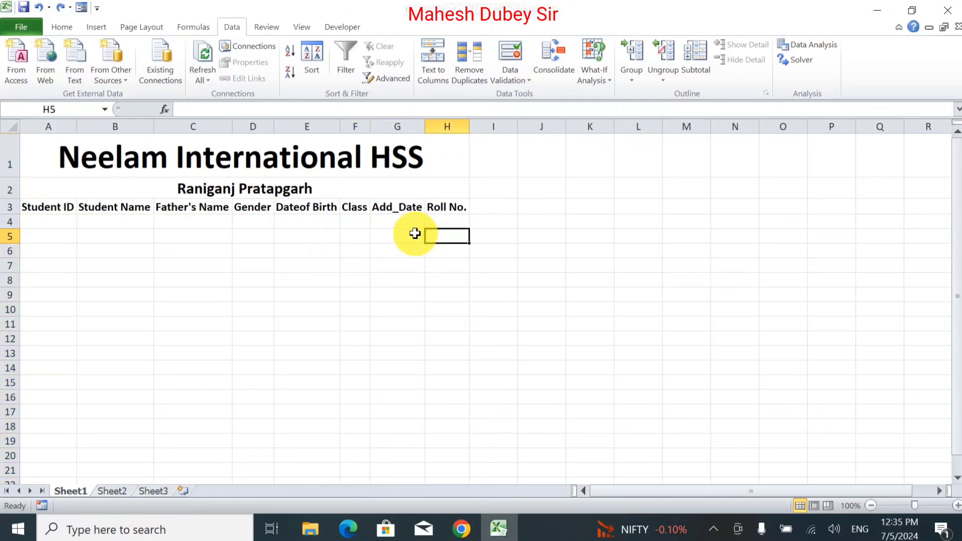
click(412, 221)
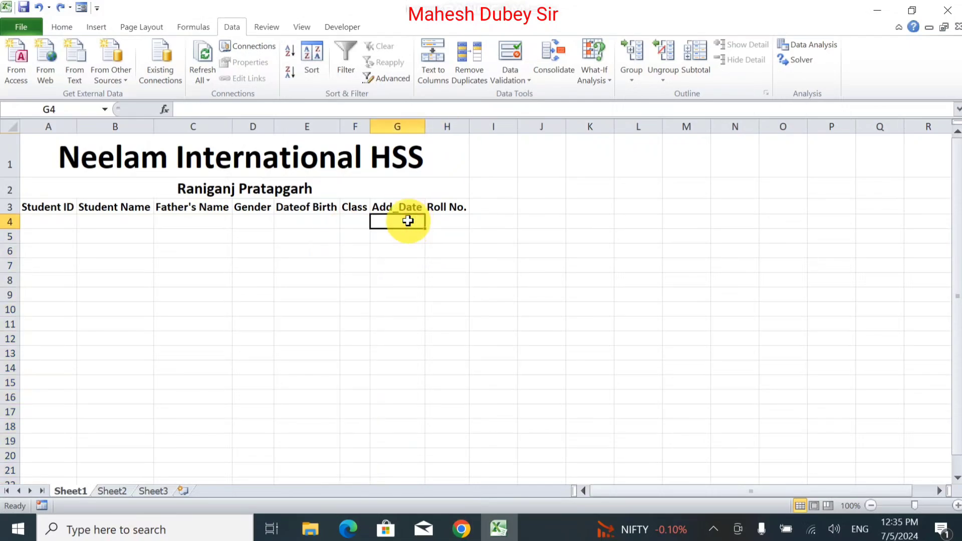
Step: Enter the first student ID ST1001 in A4
click(65, 221)
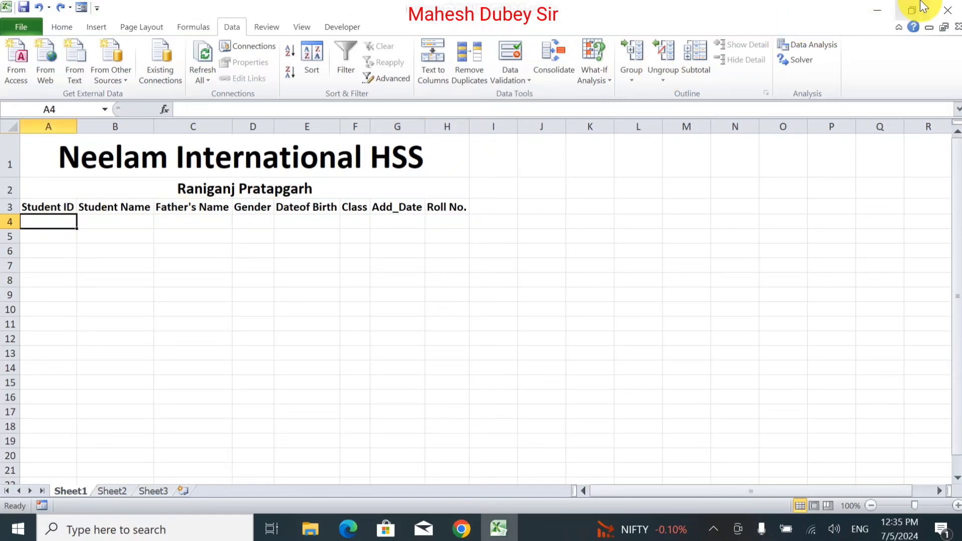
text(S)
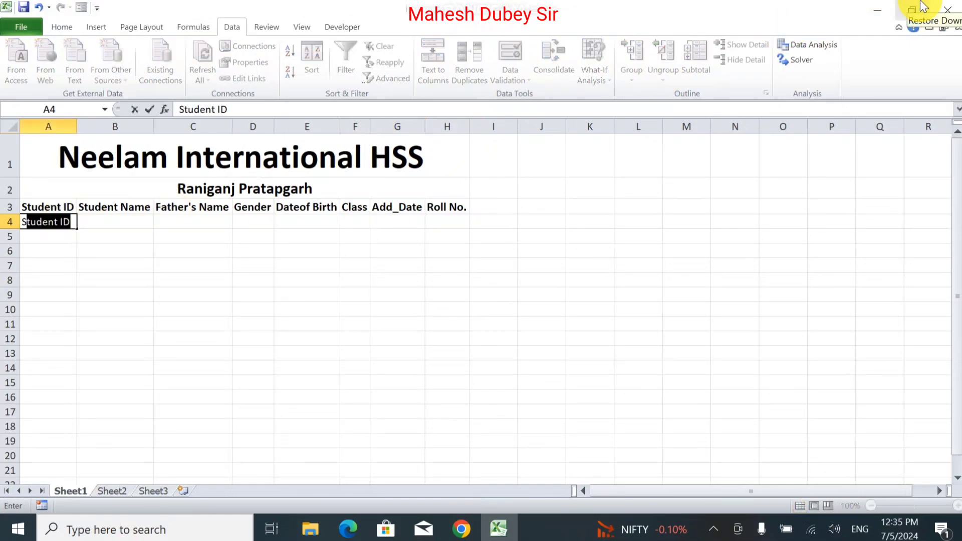
text(T001)
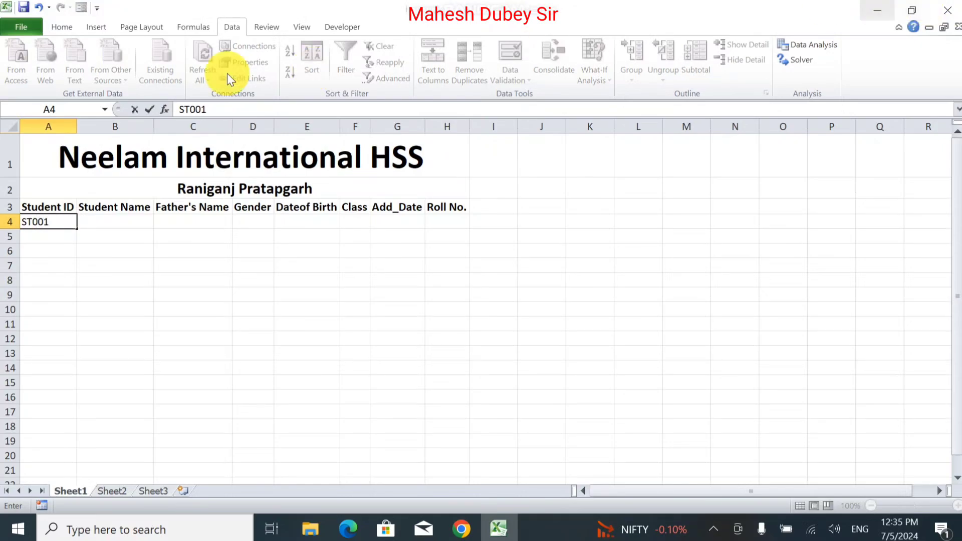
click(34, 222)
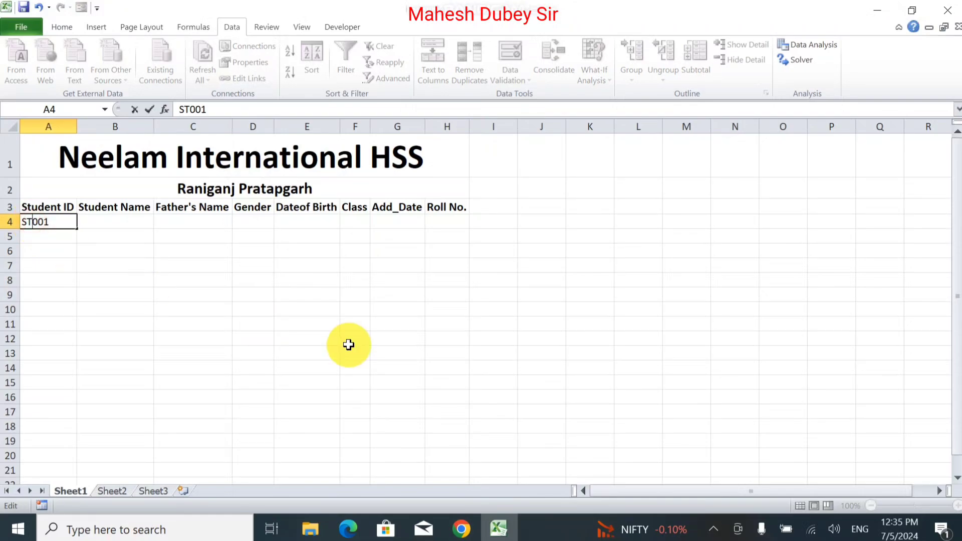
text(1)
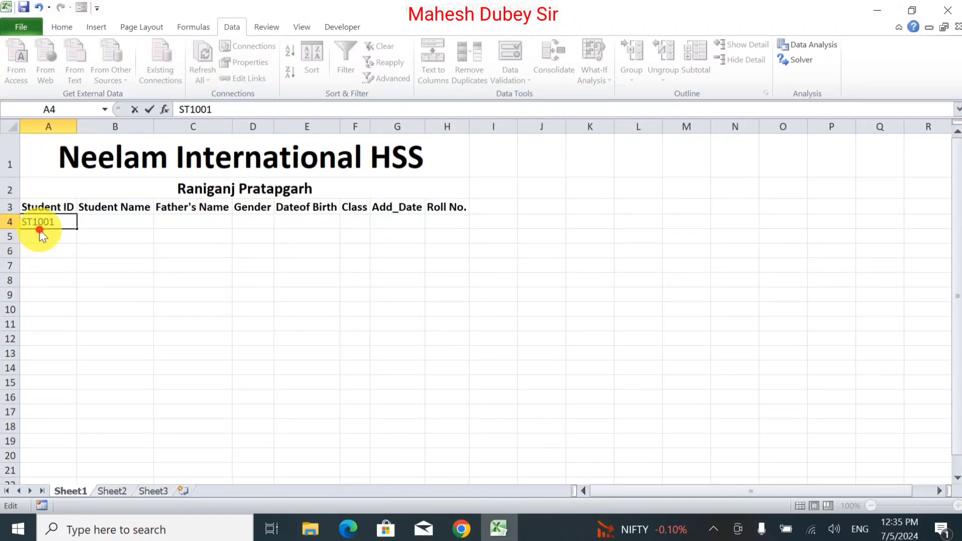
click(50, 235)
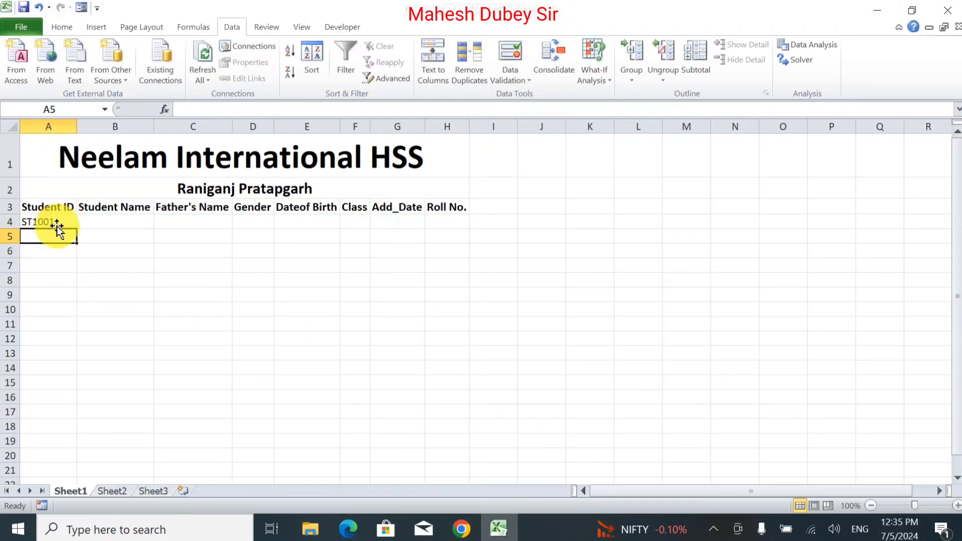
Step: Auto-fill sequential student IDs from ST1001 down column A to row 25
click(59, 222)
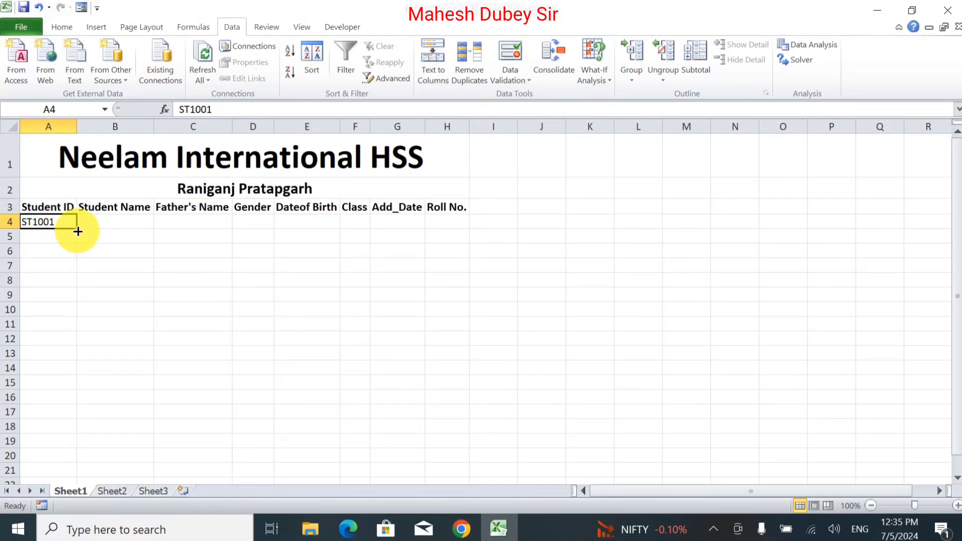
drag(77, 229, 70, 421)
scroll(74, 424, up, 2)
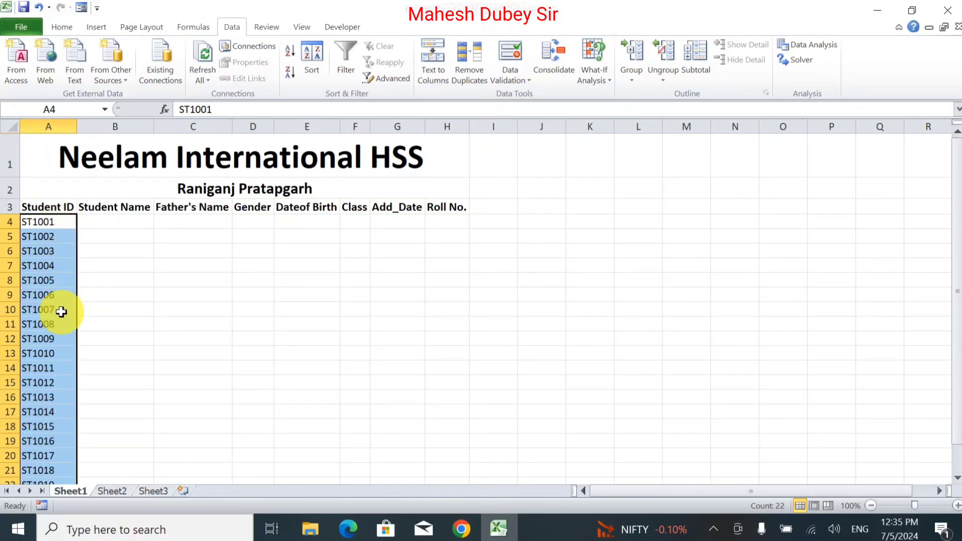
scroll(64, 417, down, 1)
scroll(64, 421, down, 1)
scroll(64, 423, up, 2)
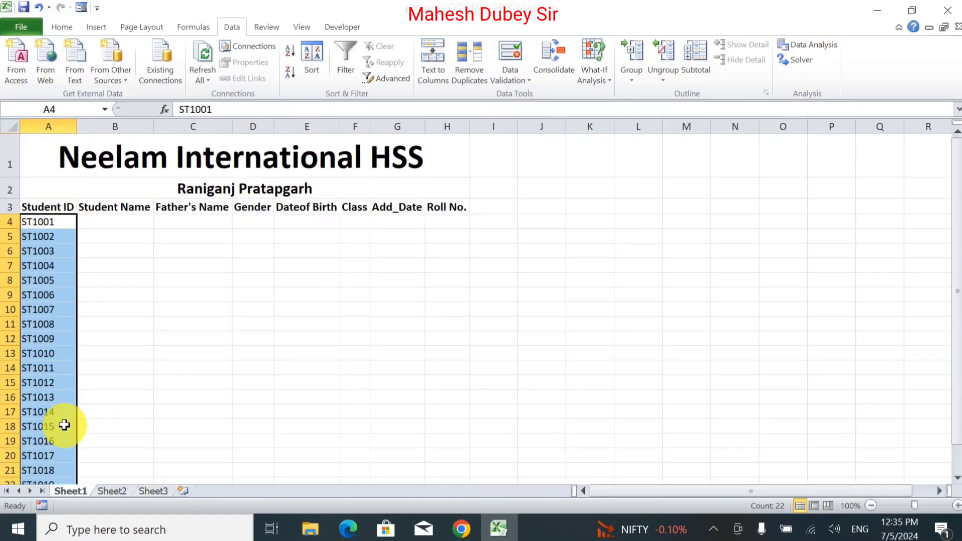
click(88, 218)
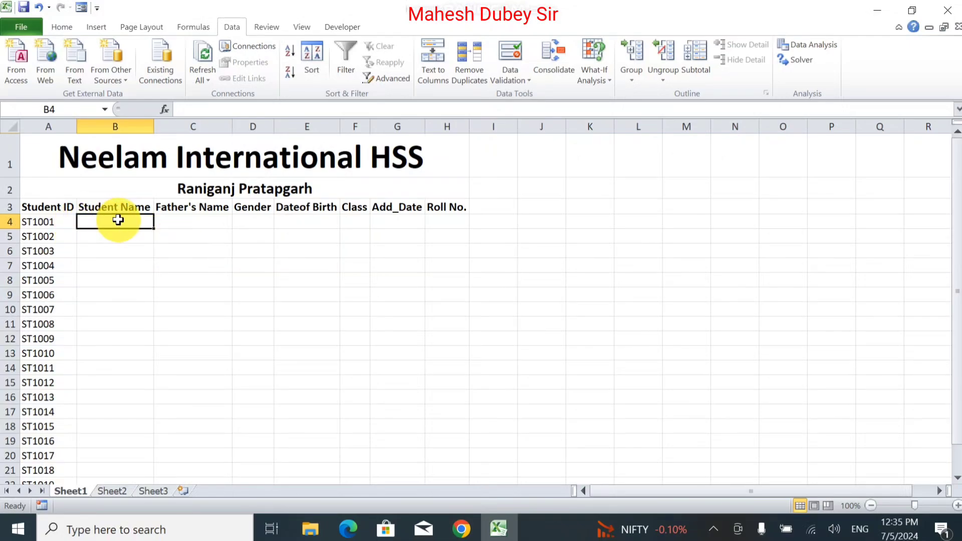
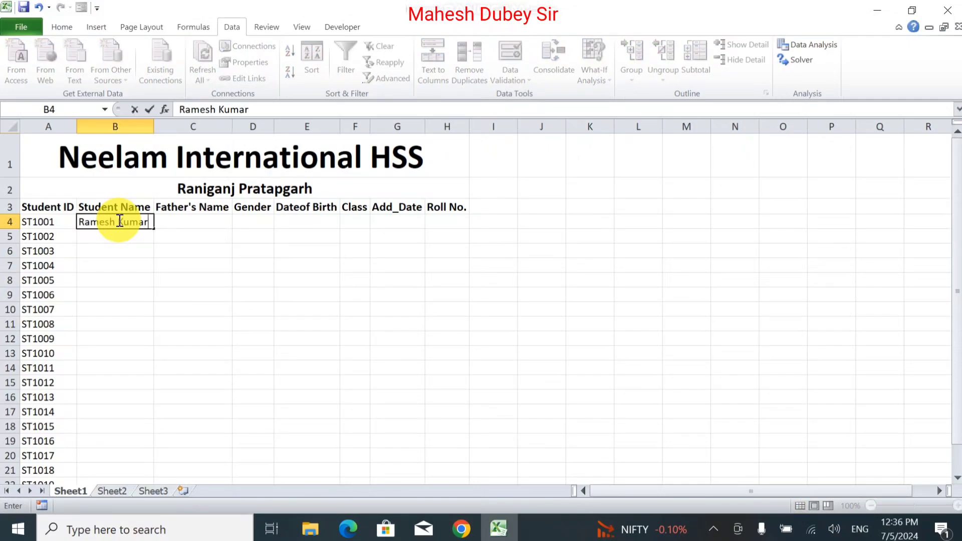
Step: Enter the first student's name and father's name in B4 and C4
key(Tab)
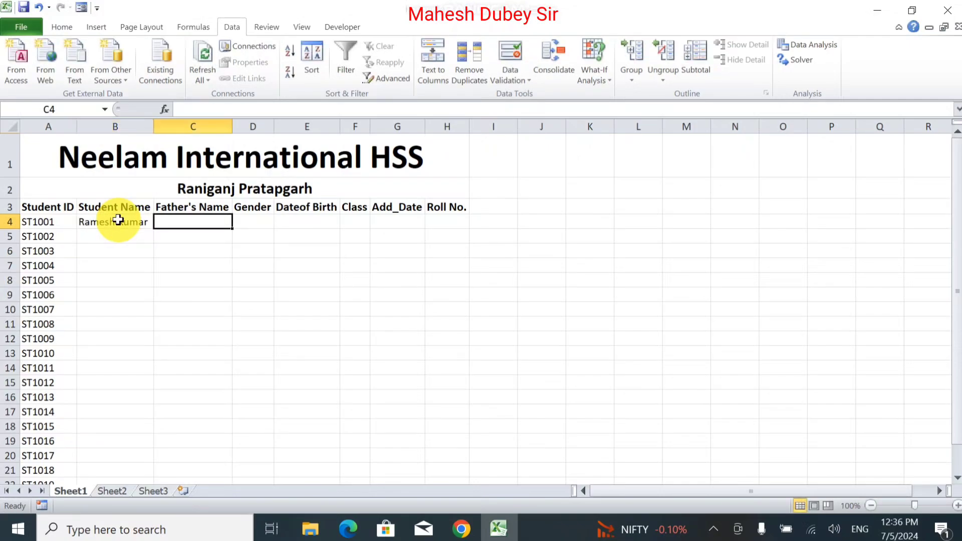
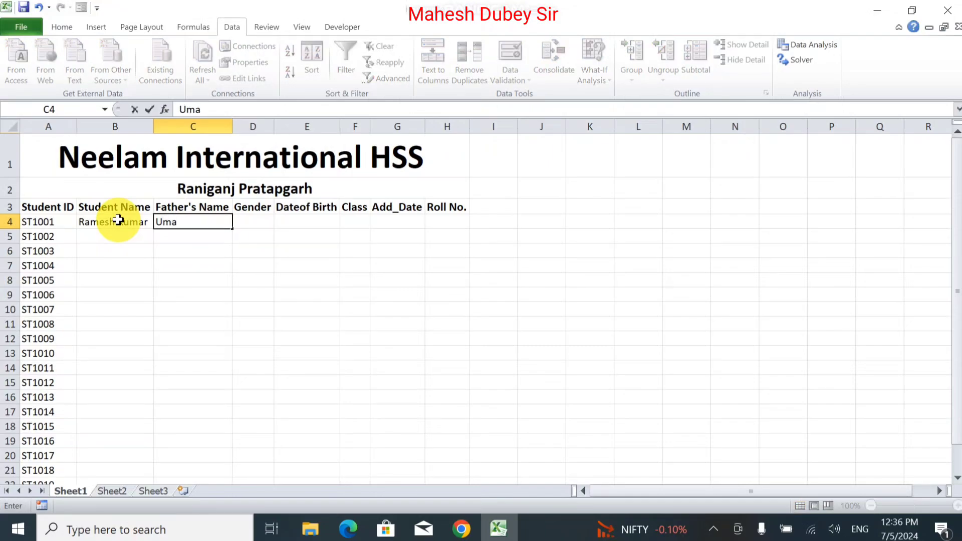
key(Tab)
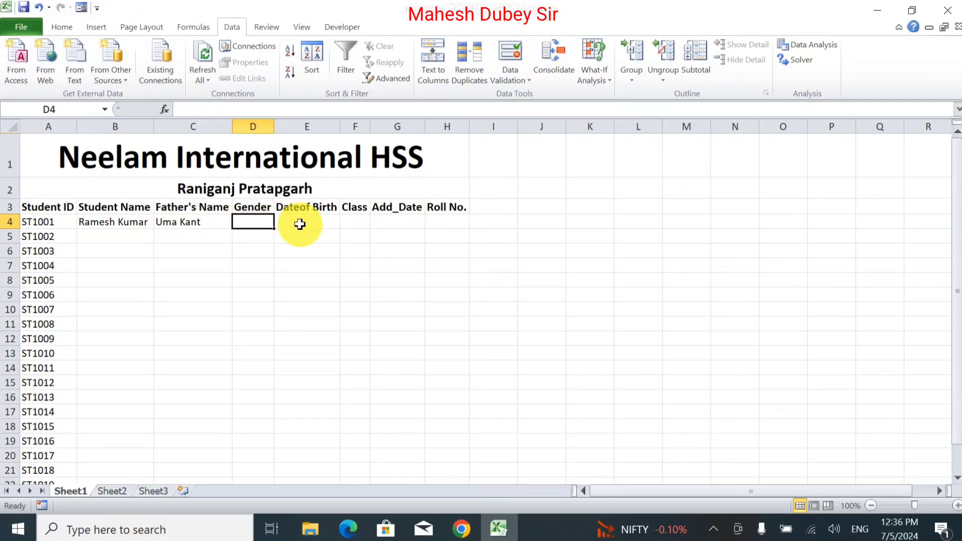
click(286, 219)
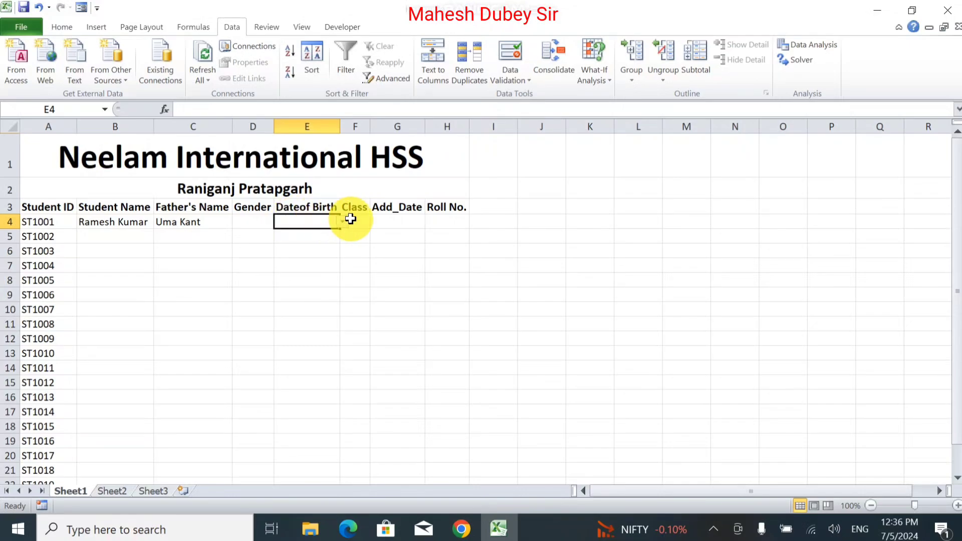
click(323, 220)
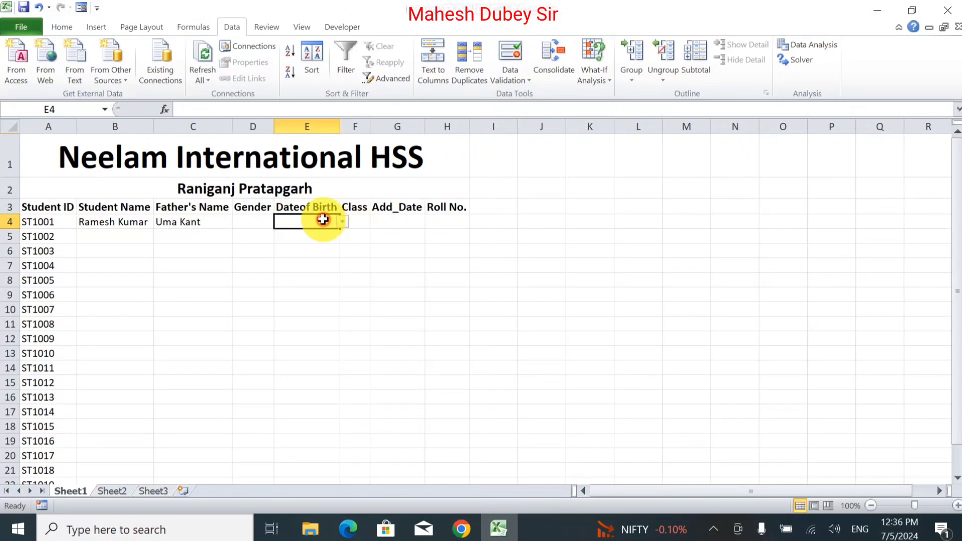
Step: Change the Date of Birth cells' validation from the Male/Female list to Any value
drag(323, 219, 351, 401)
scroll(425, 314, up, 18)
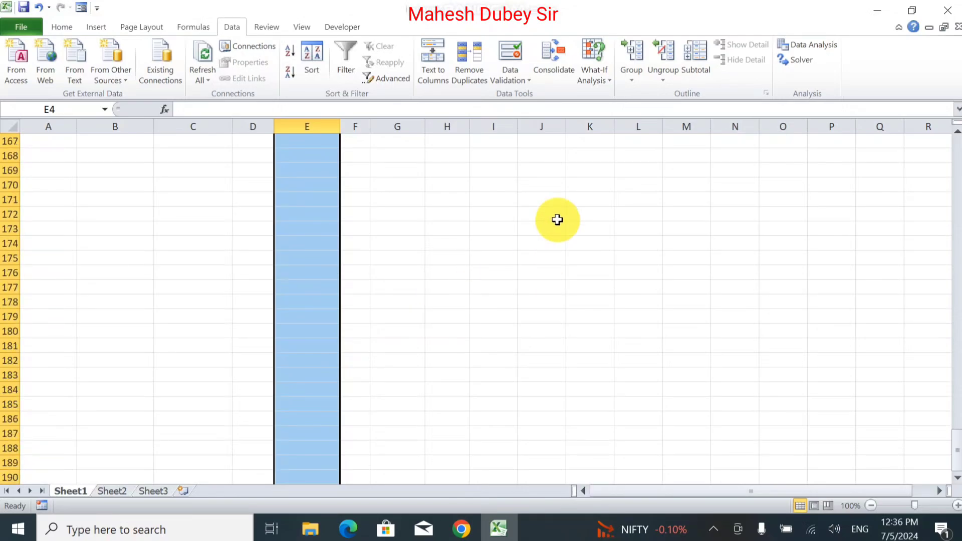
scroll(436, 243, up, 20)
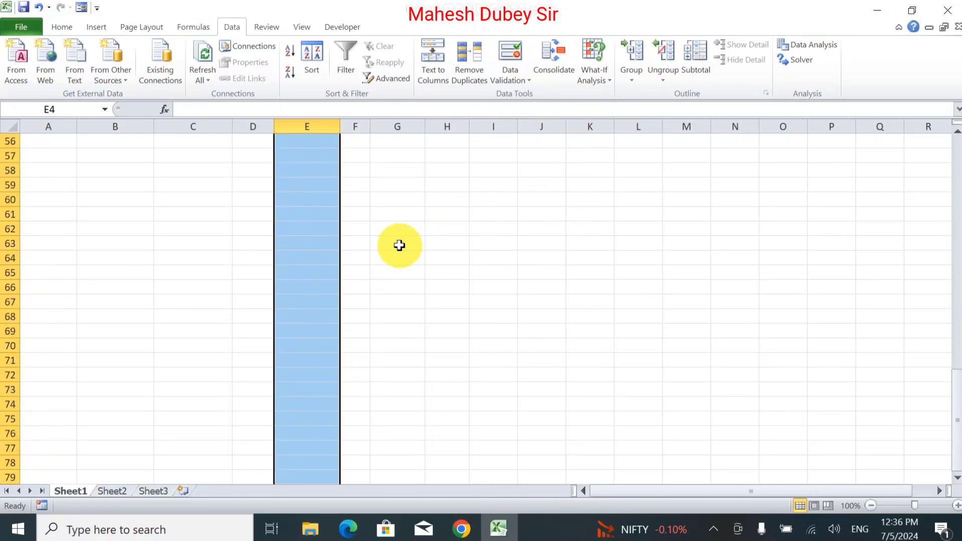
scroll(392, 245, up, 8)
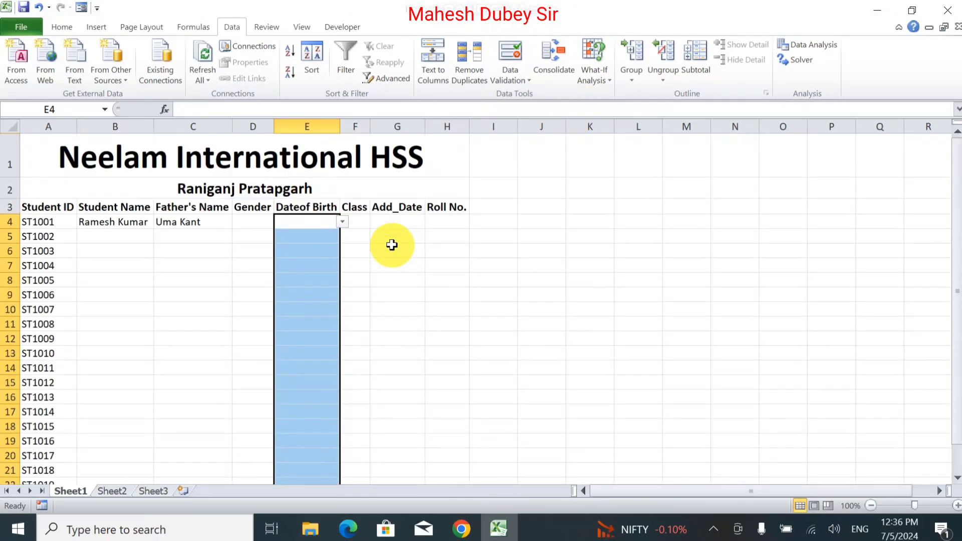
click(517, 85)
click(463, 96)
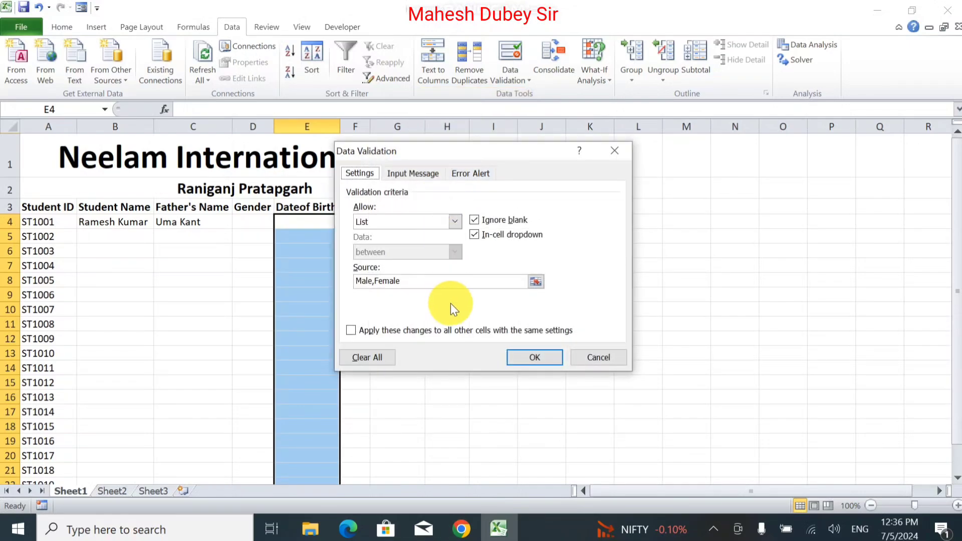
click(441, 224)
click(434, 233)
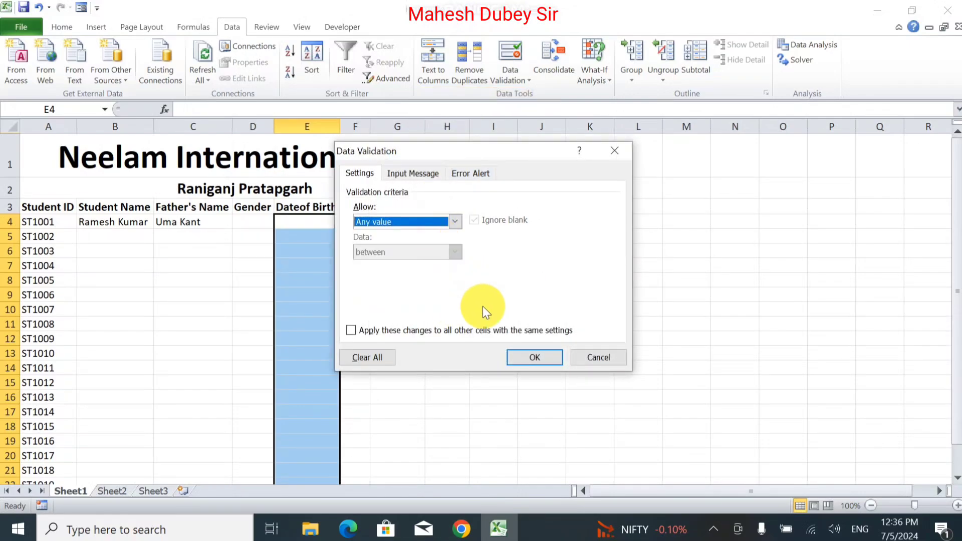
click(526, 358)
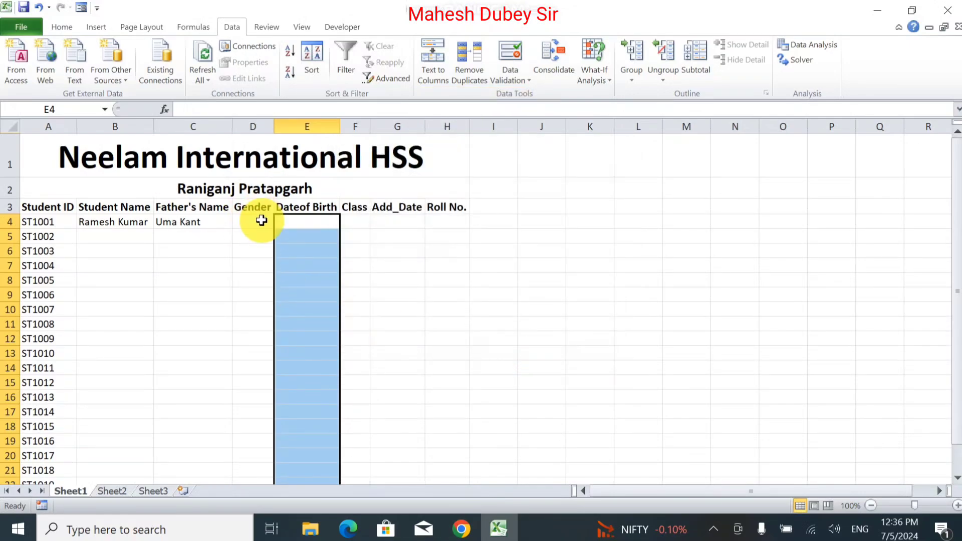
drag(261, 221, 260, 526)
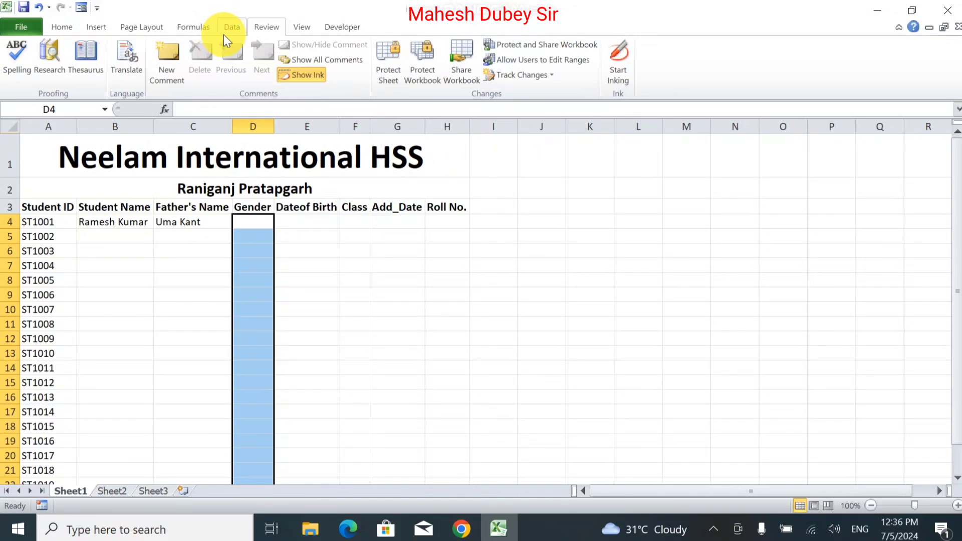
Step: Apply list validation with source 'Male,Female' to the Gender cells from D4 down
click(238, 25)
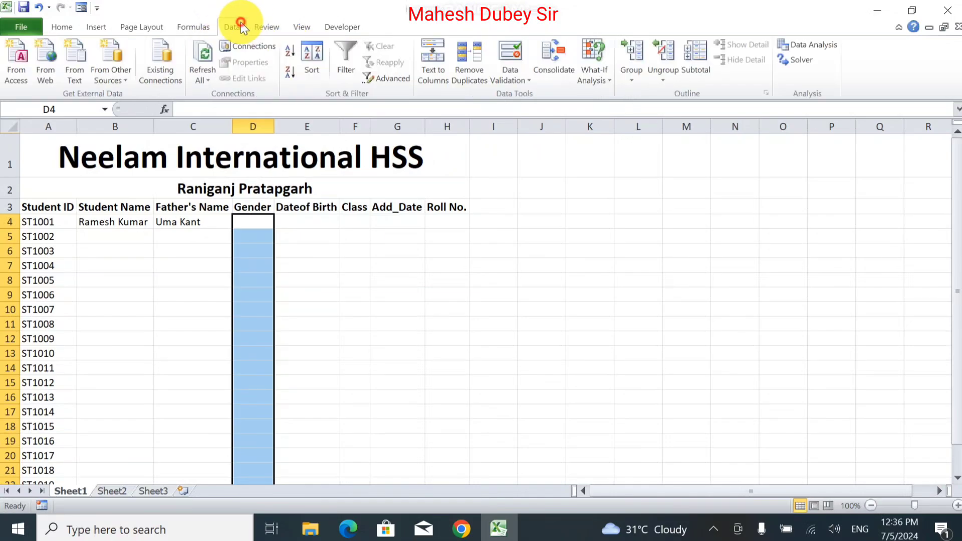
click(511, 79)
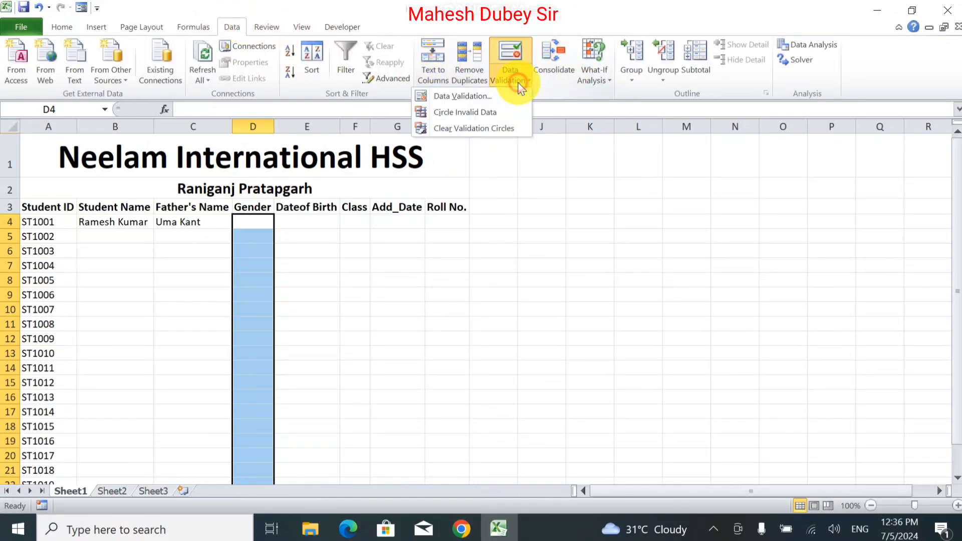
click(493, 101)
click(453, 222)
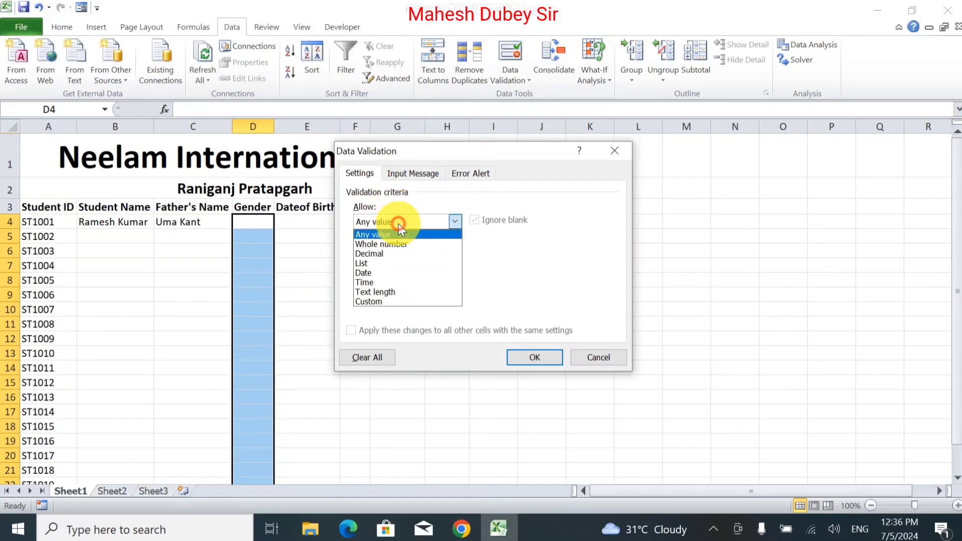
click(400, 260)
click(397, 282)
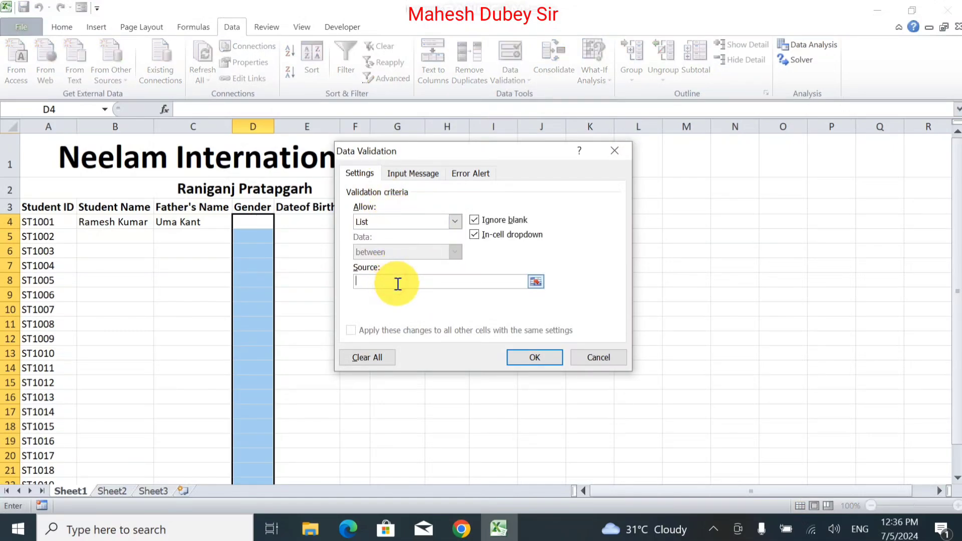
text(Male,Female)
click(521, 357)
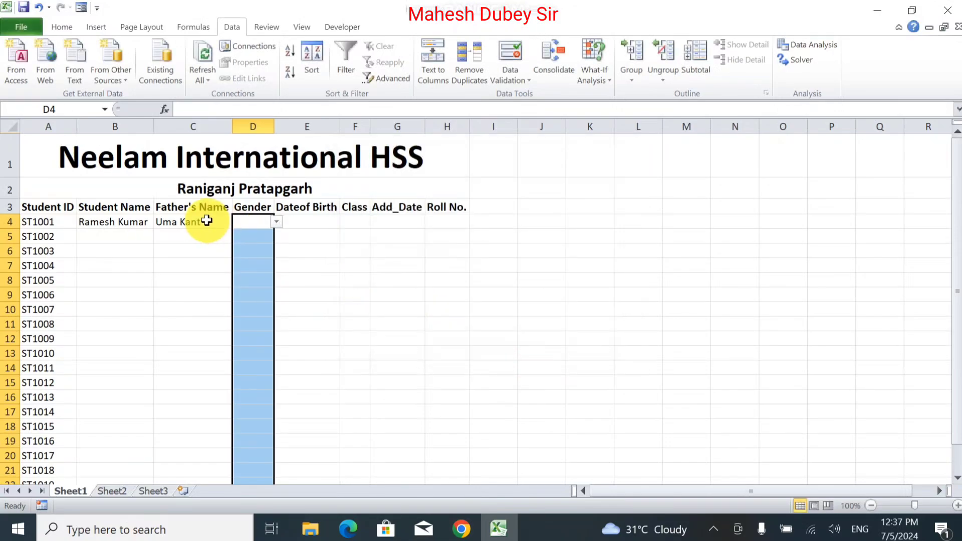
click(278, 222)
Step: Choose Male in D4 and enter the birth date 01/01/20010 in E4
click(267, 236)
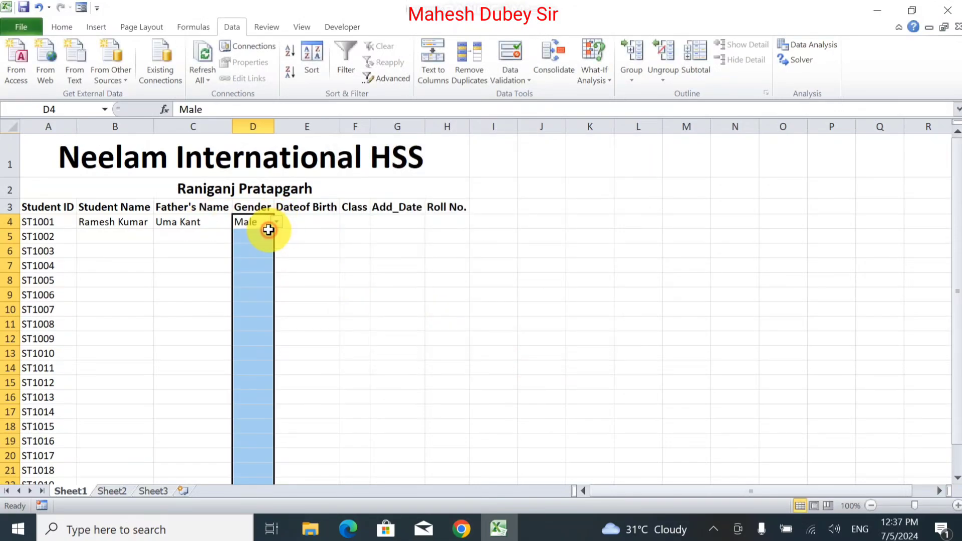
click(318, 225)
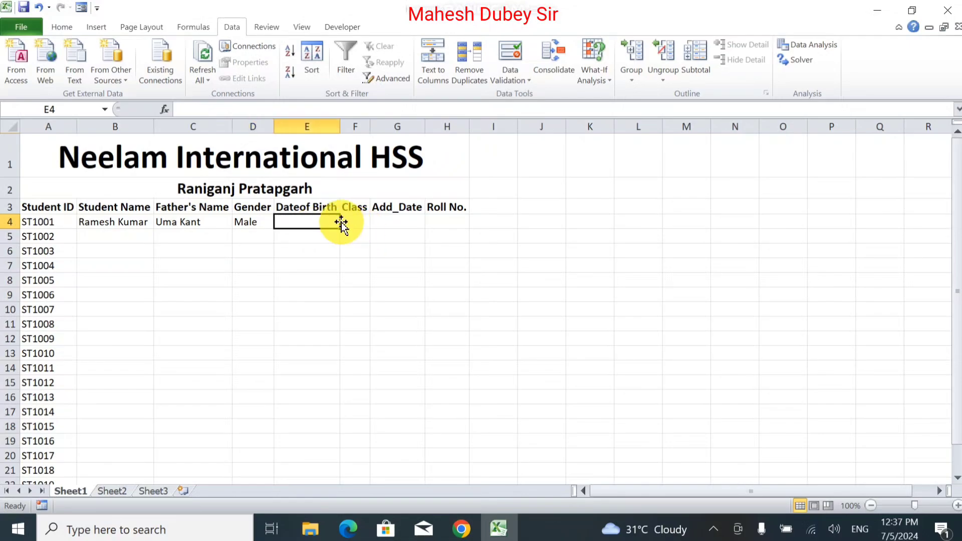
text(01/01)
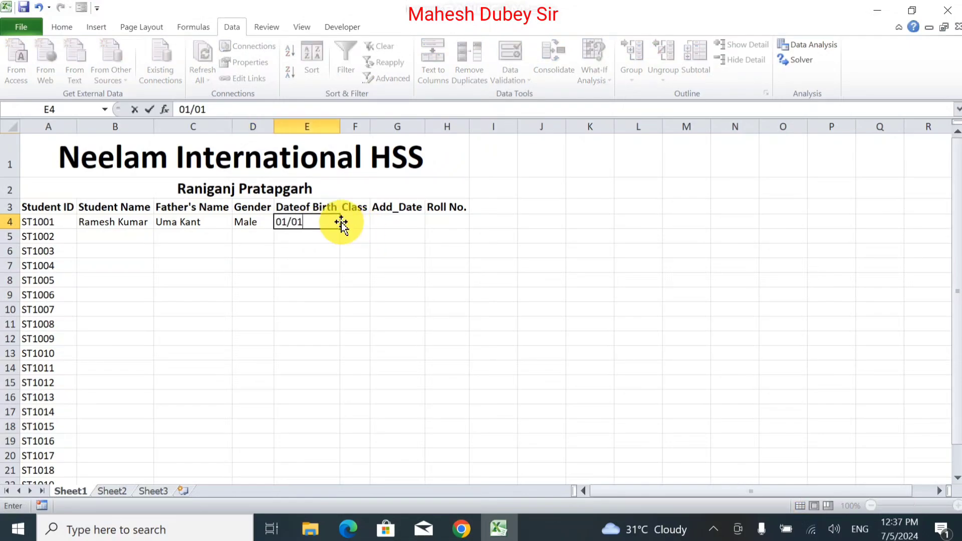
text(/20010)
key(Tab)
Step: Set the first student's class to 8th and admission date to 05/07/2024
click(373, 222)
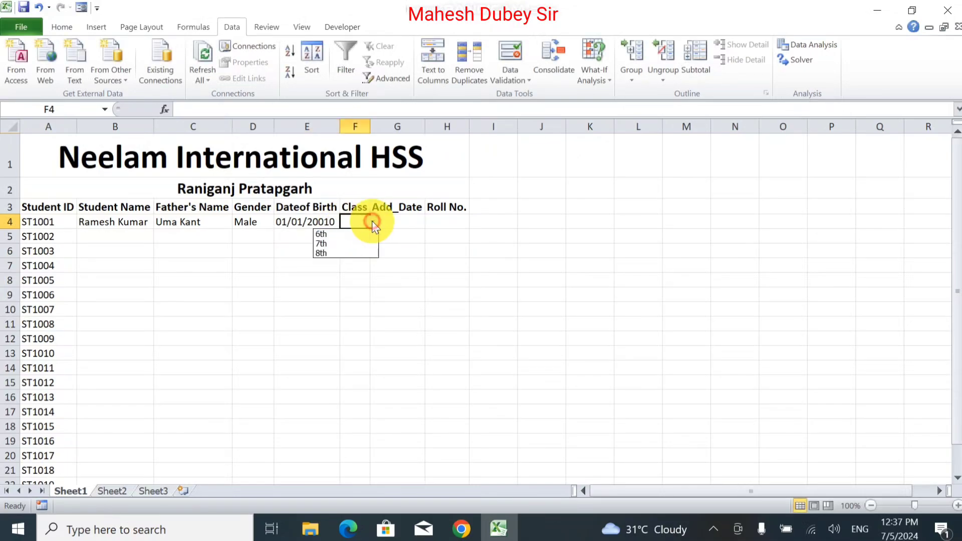
click(357, 254)
key(Tab)
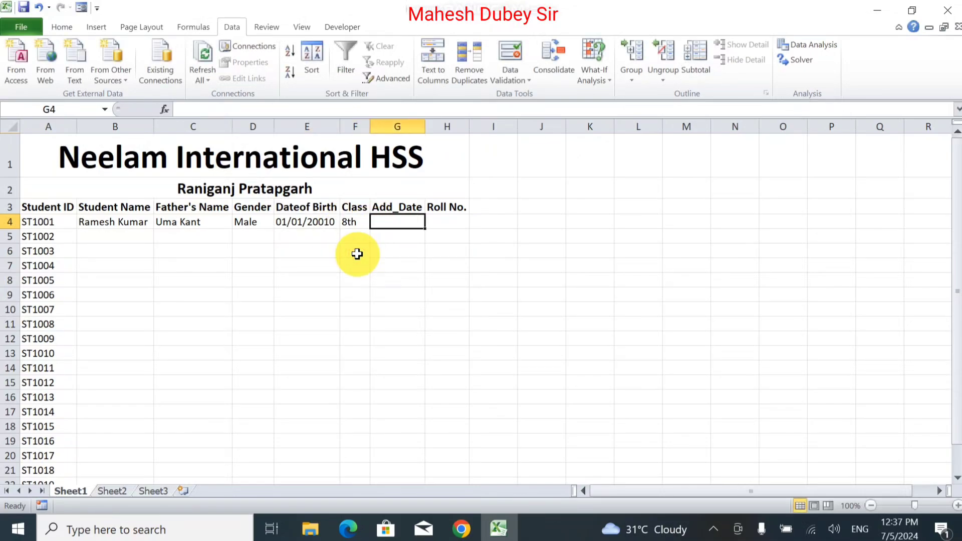
text(0)
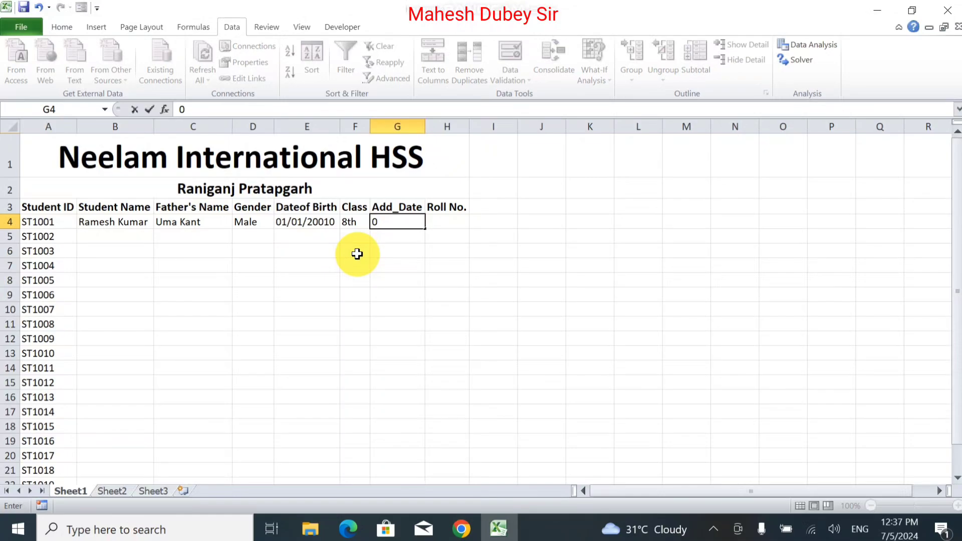
text(1/)
key(BackSpace)
key(BackSpace)
key(BackSpace)
text(0)
text(5/07/)
text(2024)
key(Return)
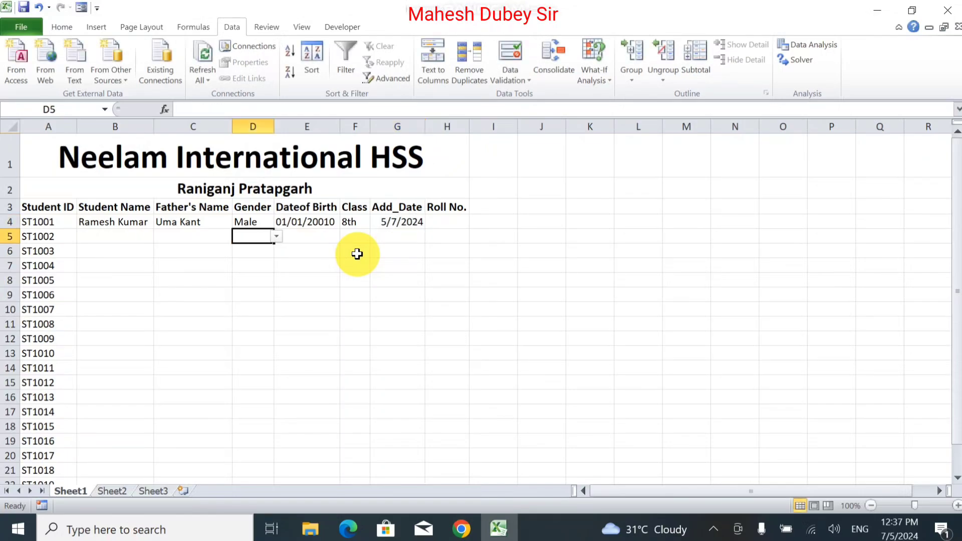
click(402, 222)
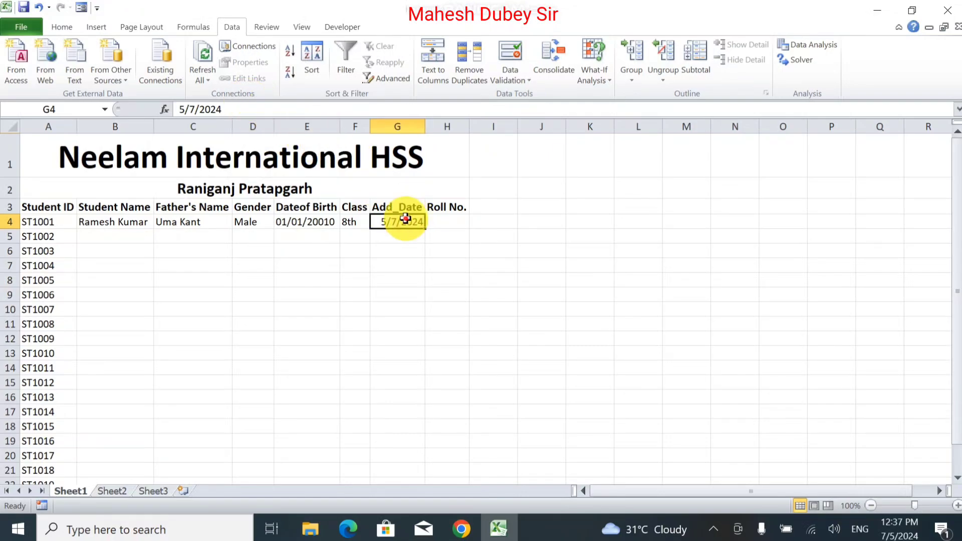
Step: Format the Add_Date cells from G4 down with the 14-Mar-01 date style
drag(405, 218, 379, 539)
scroll(396, 333, up, 20)
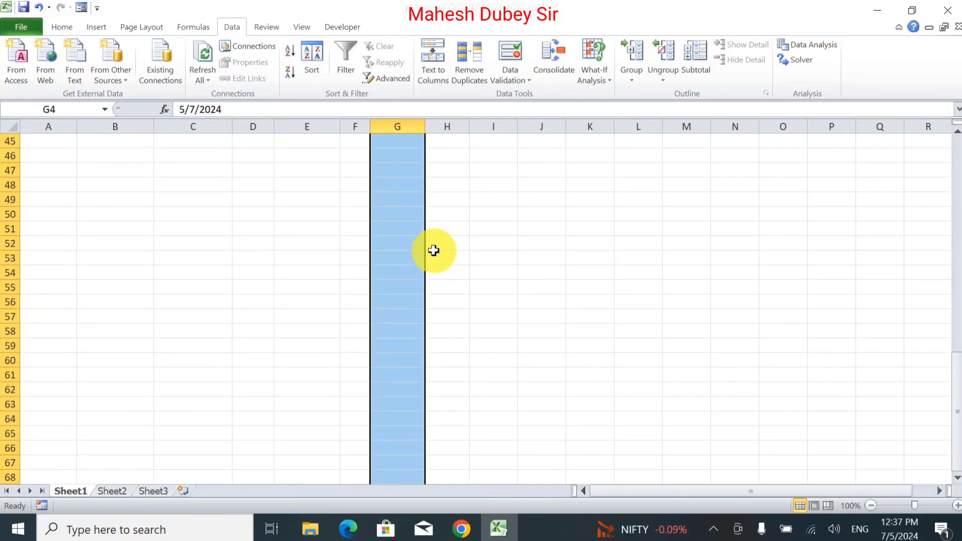
scroll(435, 250, up, 15)
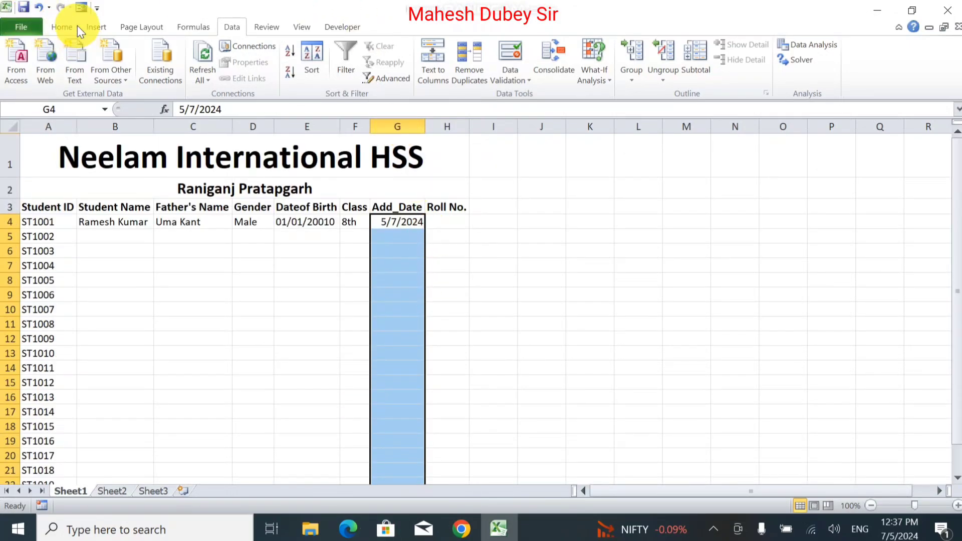
click(76, 28)
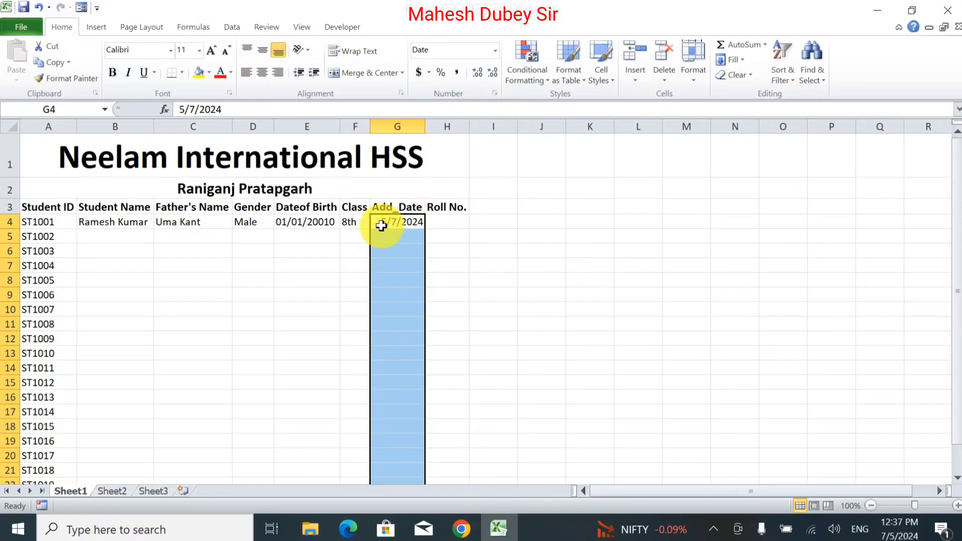
click(496, 51)
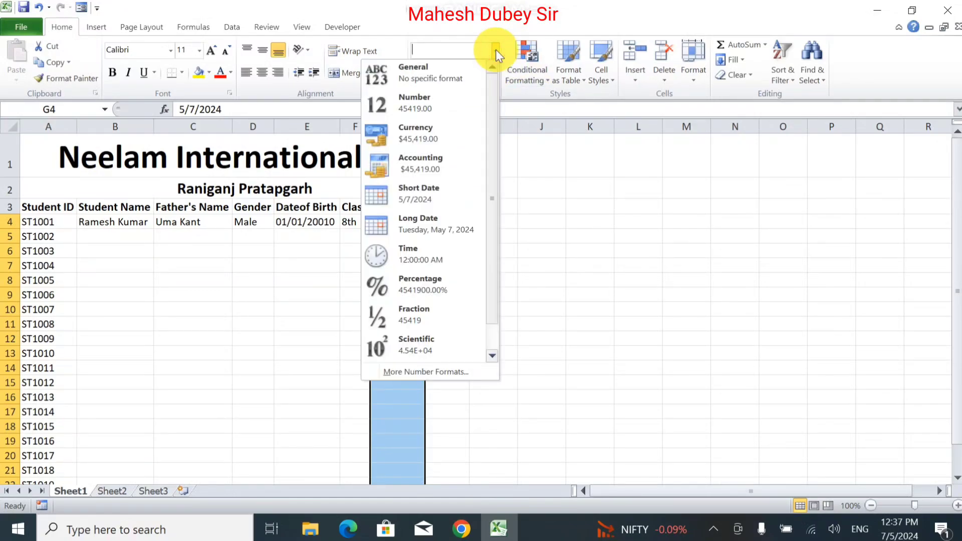
click(443, 372)
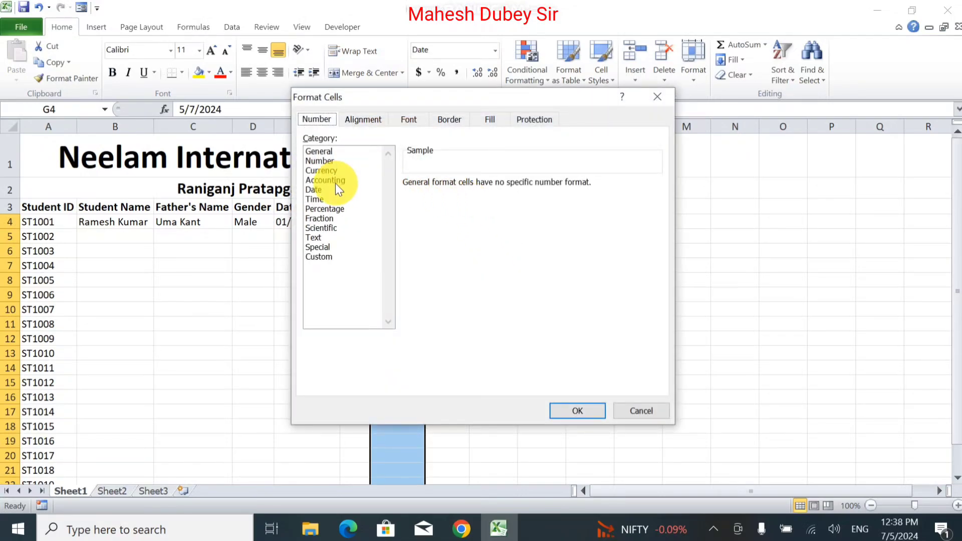
click(322, 190)
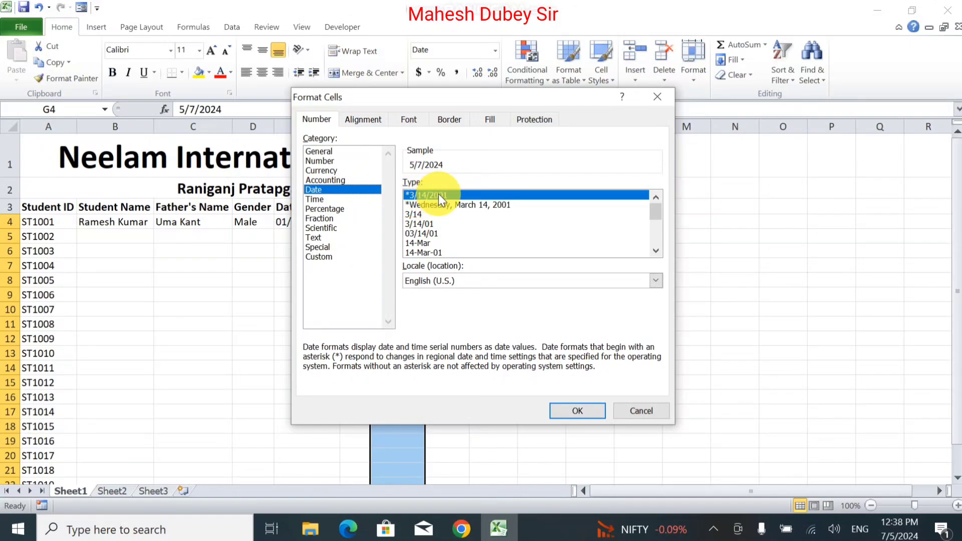
click(435, 254)
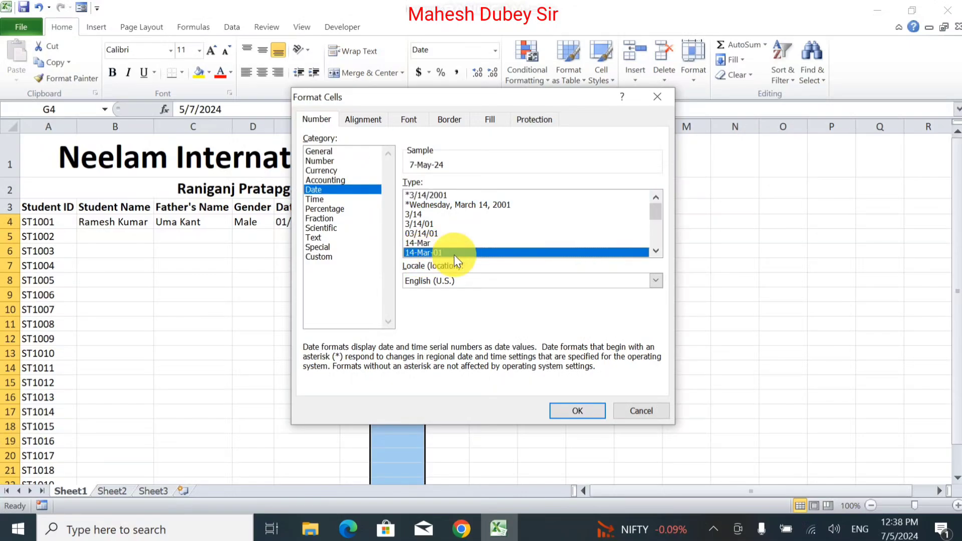
click(563, 410)
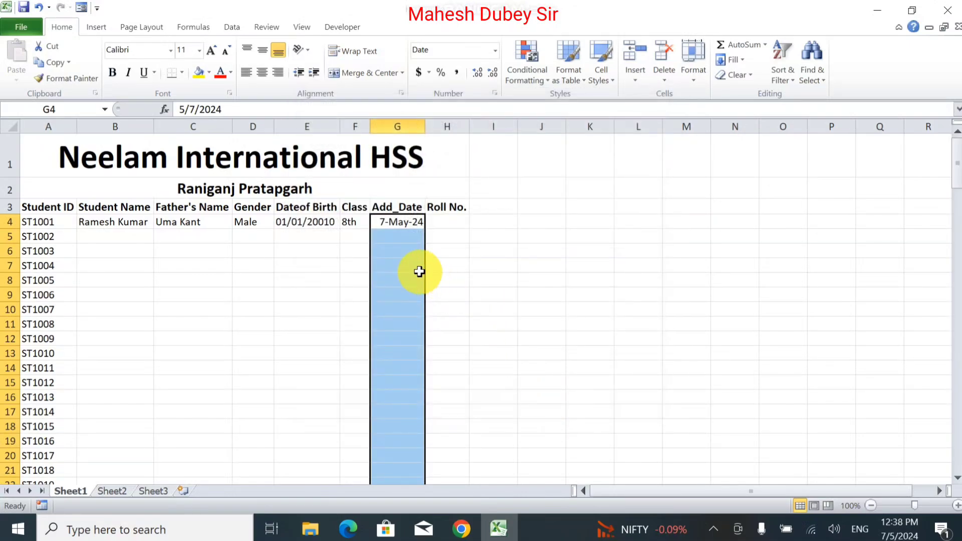
click(402, 248)
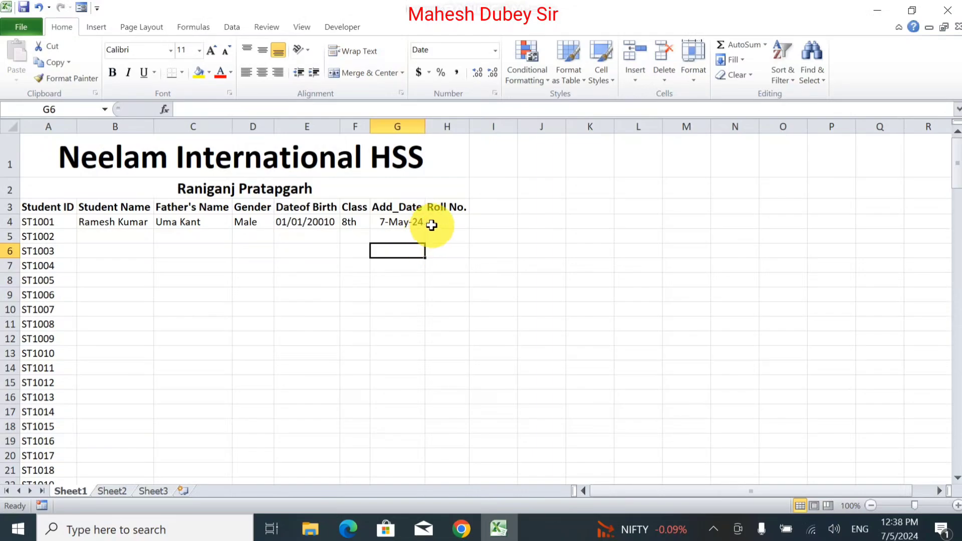
Step: Enter the first roll number in H4 and fill it down to H25 as an incrementing series
click(432, 222)
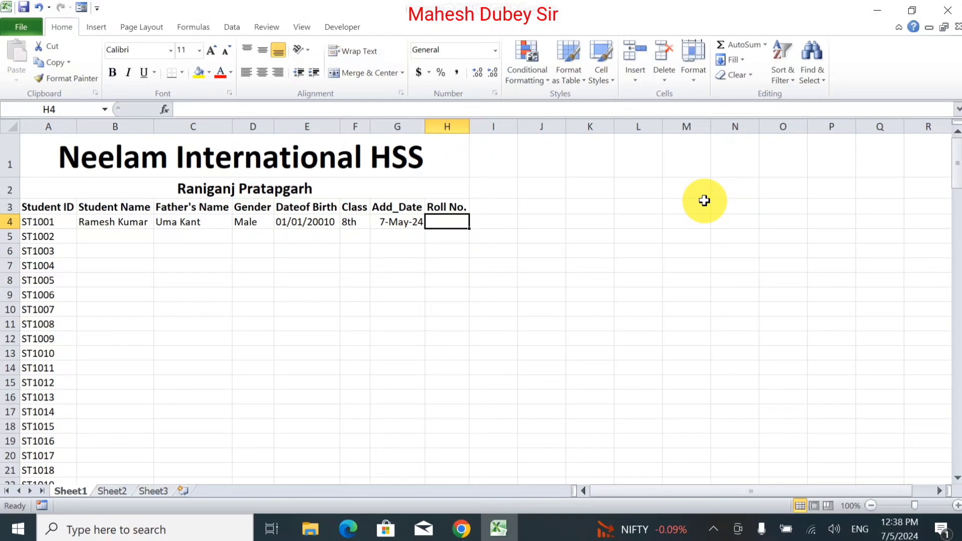
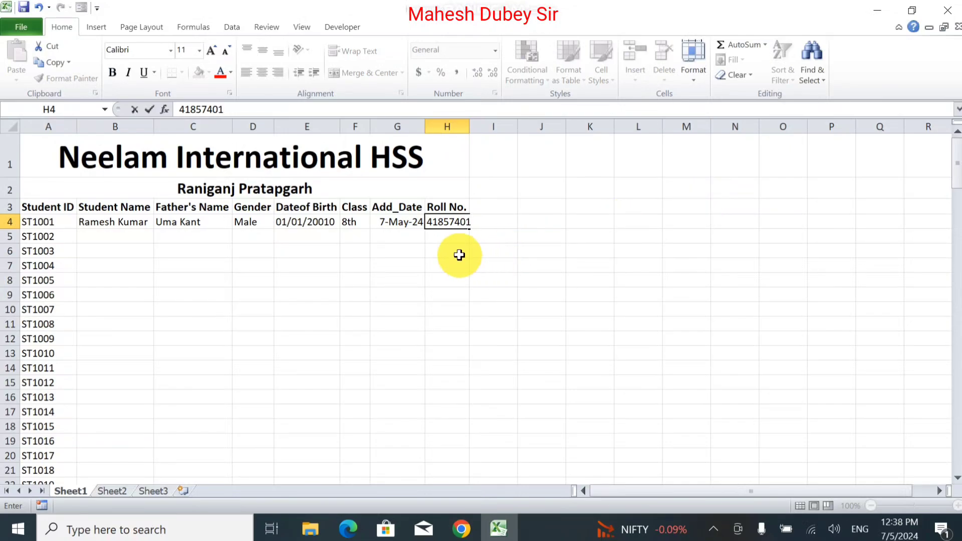
click(454, 238)
click(451, 222)
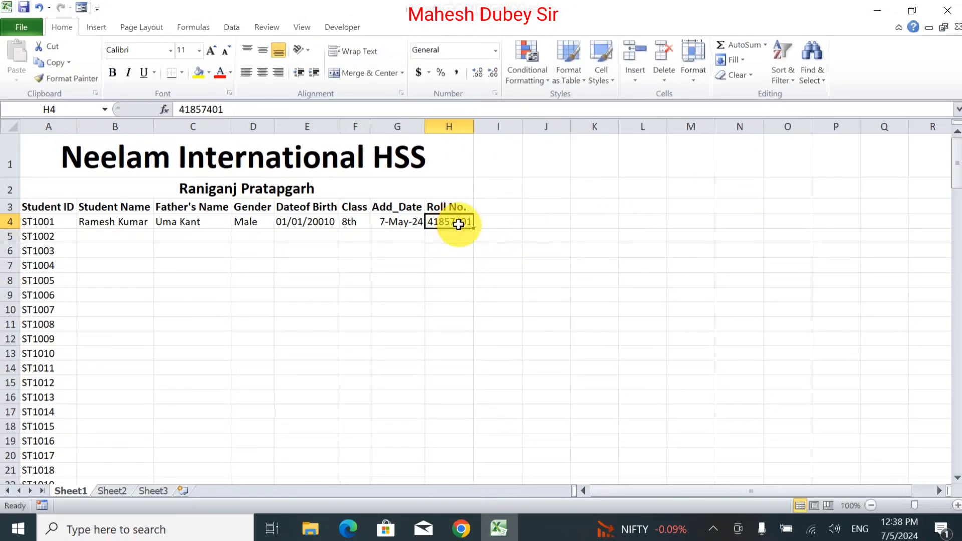
drag(474, 229, 456, 453)
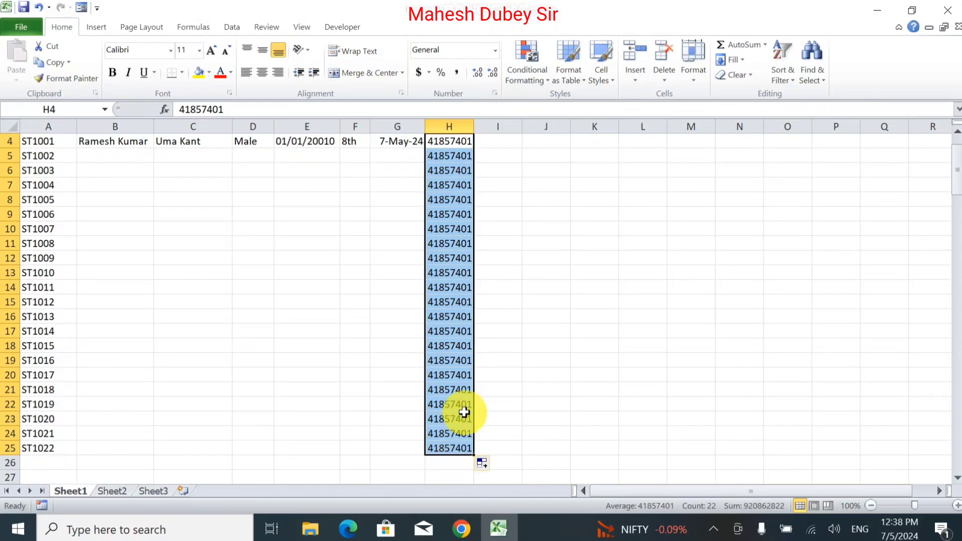
scroll(473, 302, up, 1)
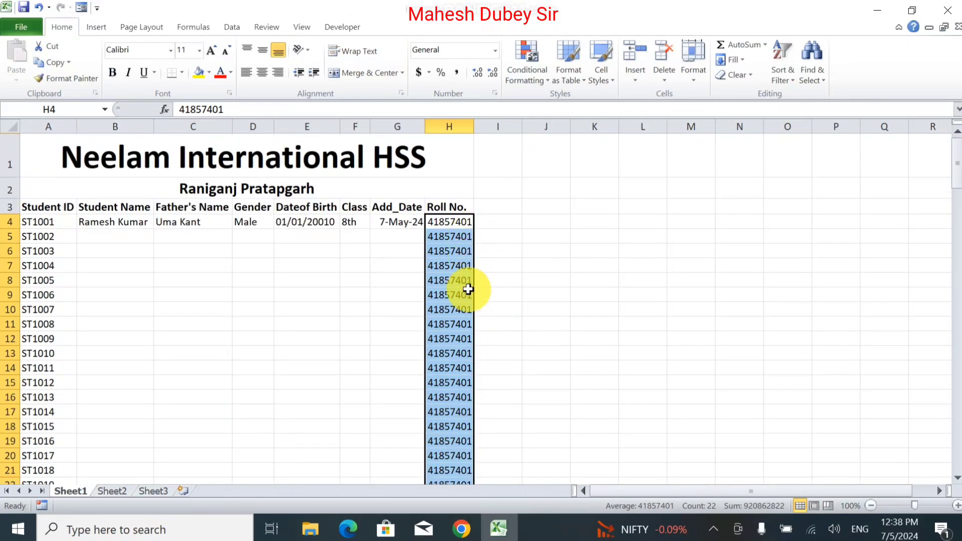
scroll(466, 301, down, 2)
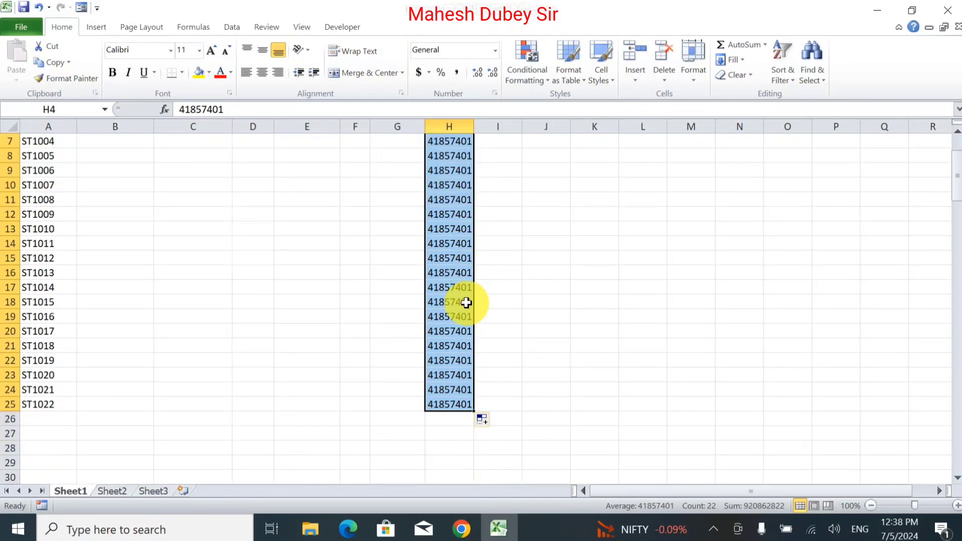
click(494, 421)
click(432, 454)
scroll(440, 447, up, 1)
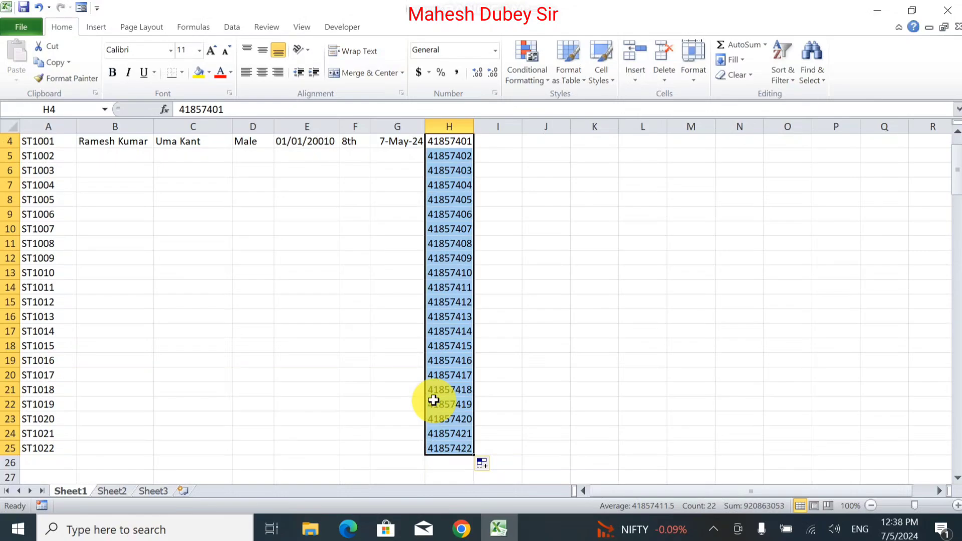
scroll(391, 326, up, 1)
Step: Enter the second student's name and father's name in B5 and C5
click(94, 234)
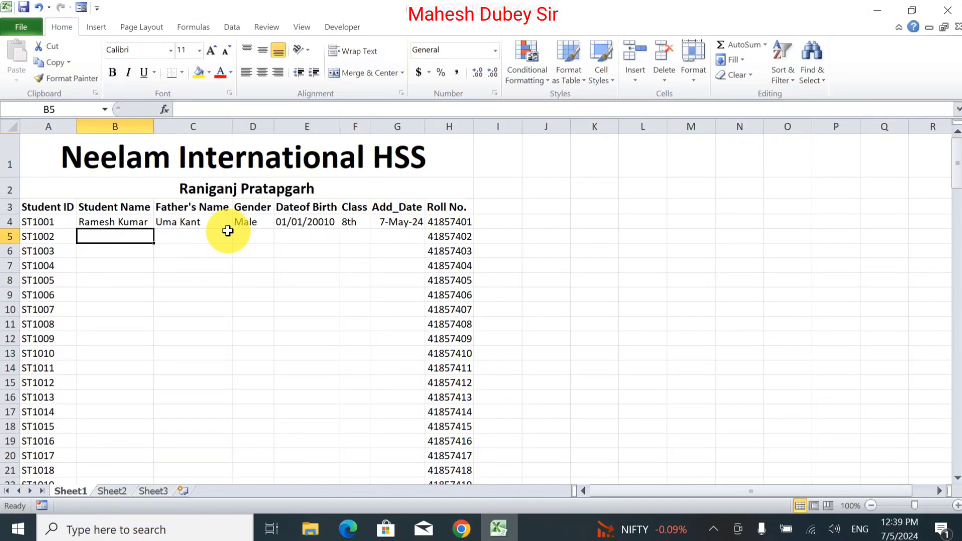
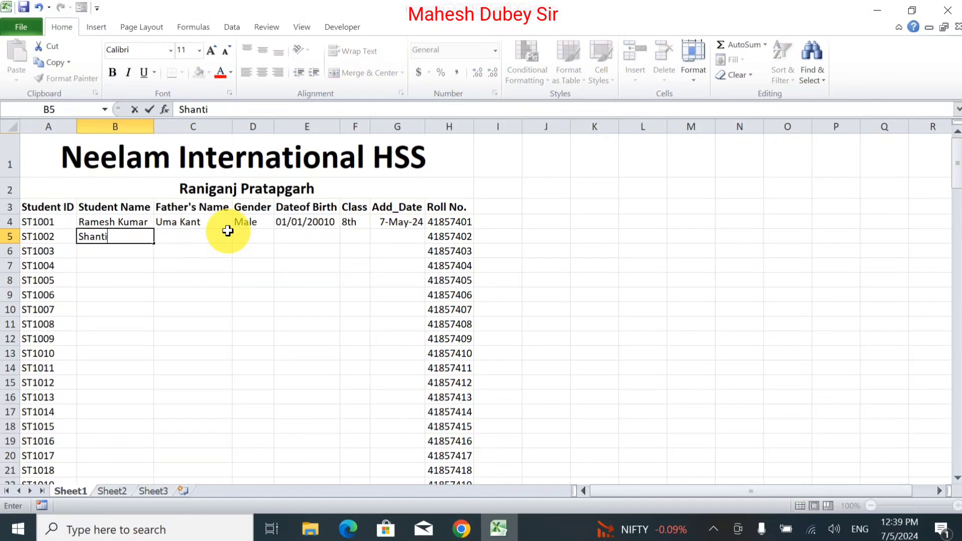
key(Tab)
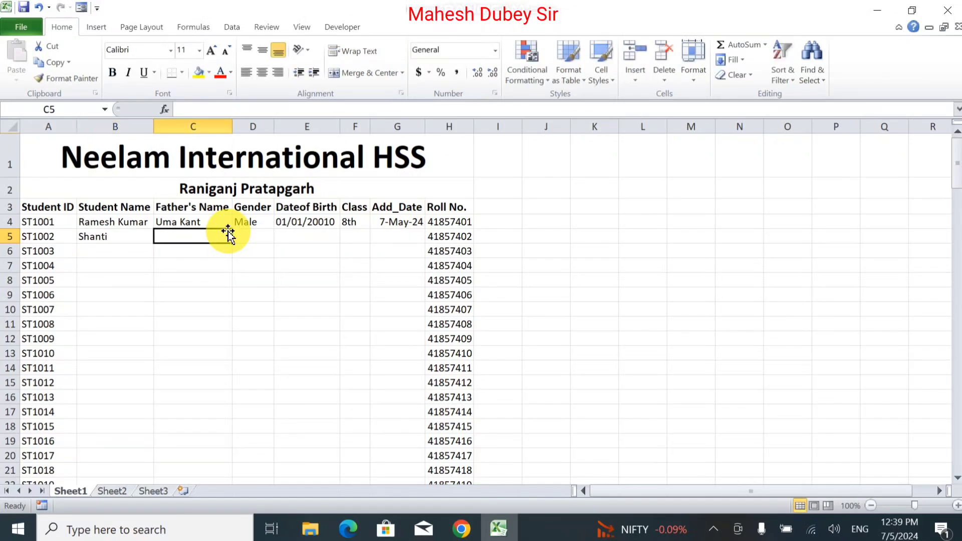
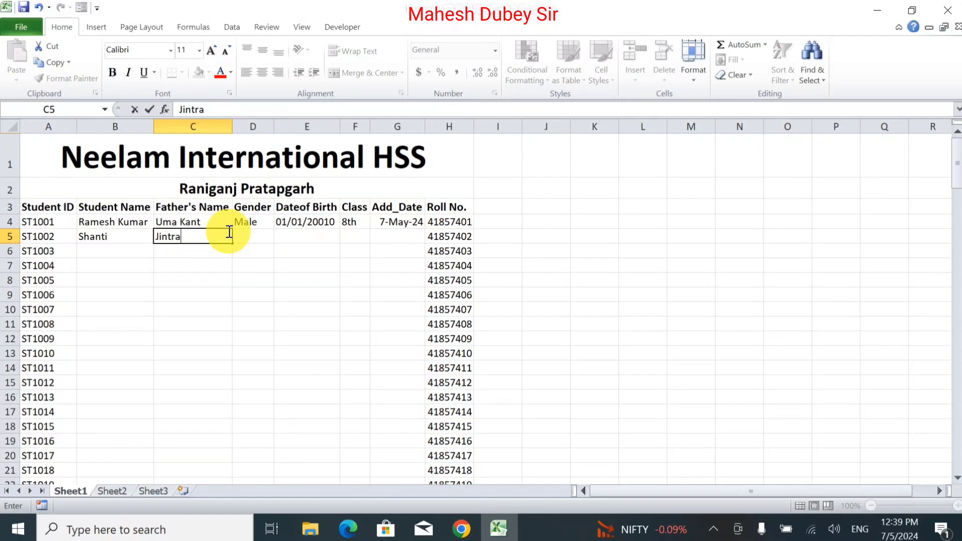
key(BackSpace)
key(BackSpace)
key(BackSpace)
key(BackSpace)
key(BackSpace)
key(BackSpace)
key(Tab)
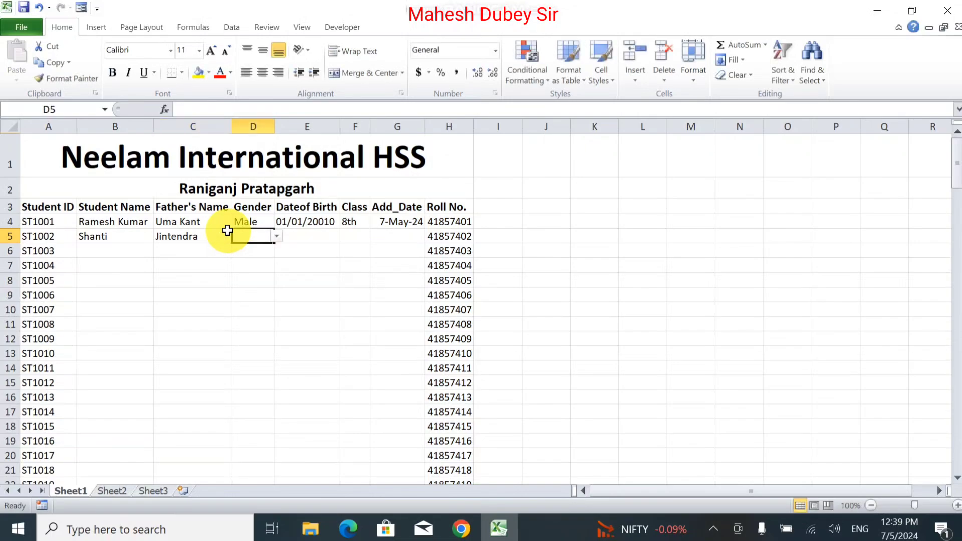
Step: Set row 5's gender to Female, copy the birth date from above, and save
click(277, 237)
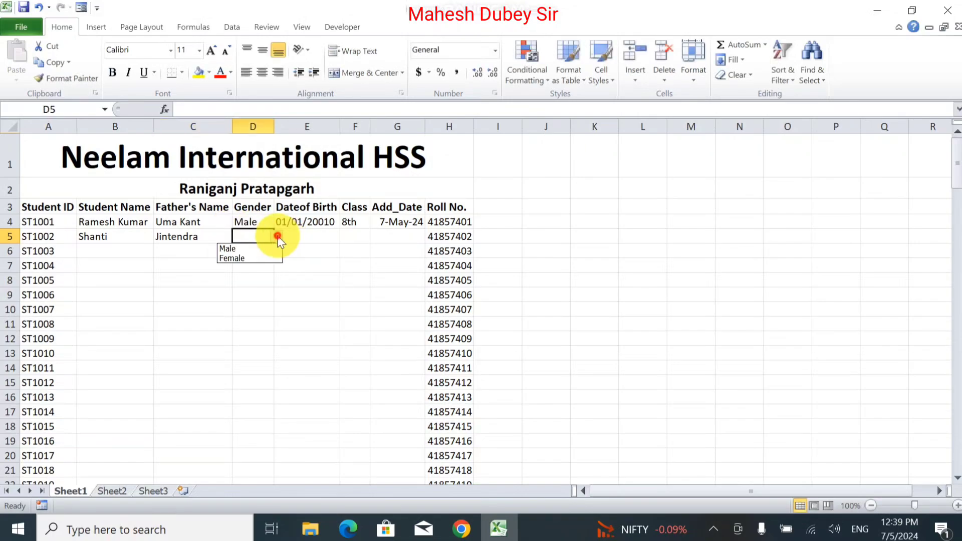
click(245, 258)
key(Tab)
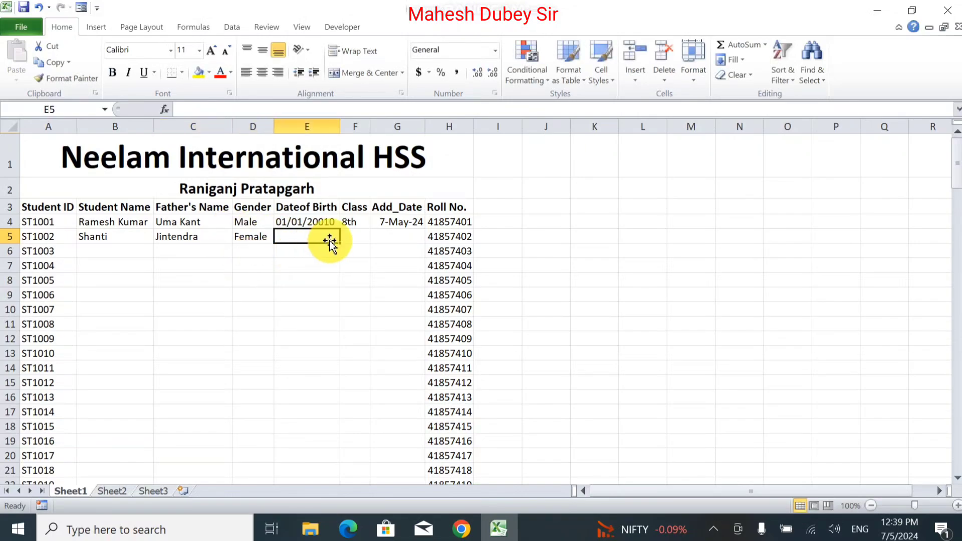
key(ctrl+d)
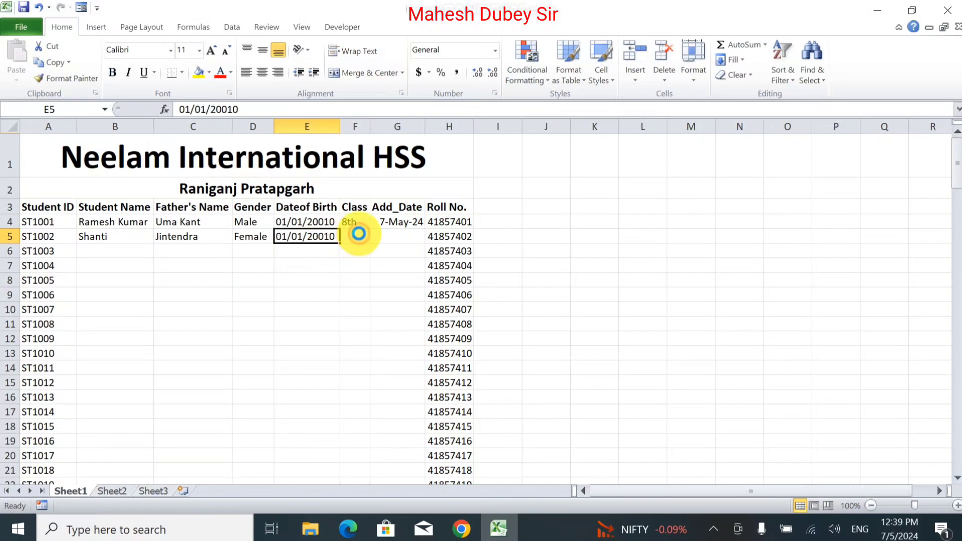
key(ctrl+s)
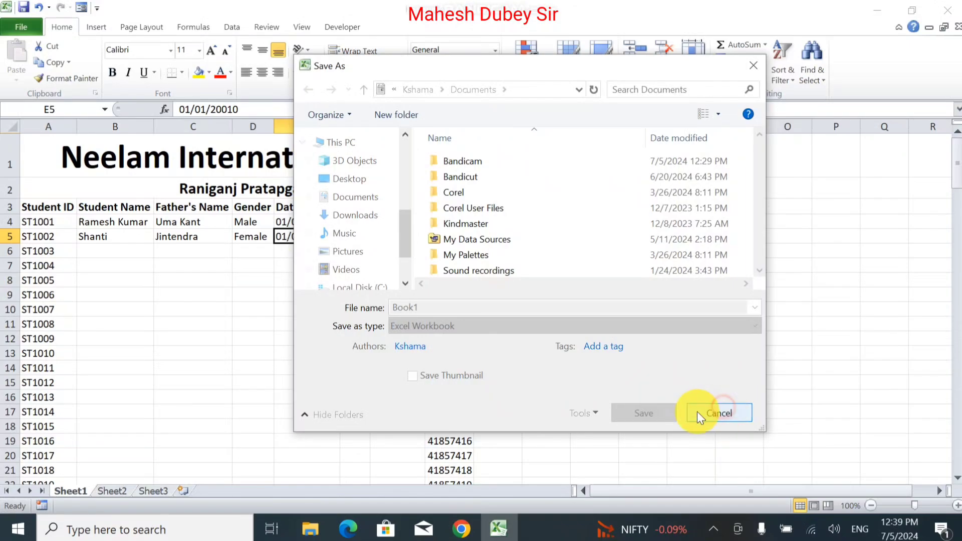
Step: Dismiss the save window, copy 1/1/2010 into E5, and set ST1002's class to 8th
click(744, 70)
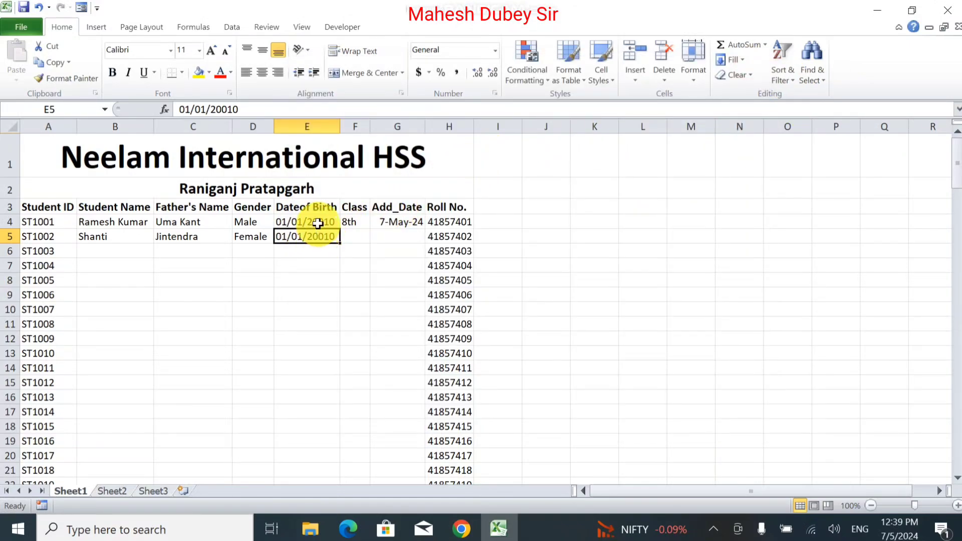
double_click(318, 224)
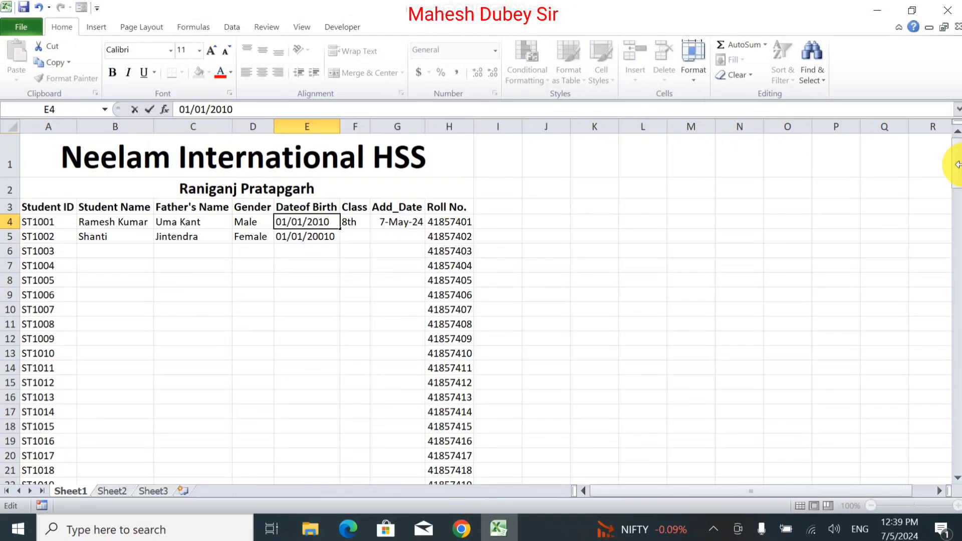
key(Return)
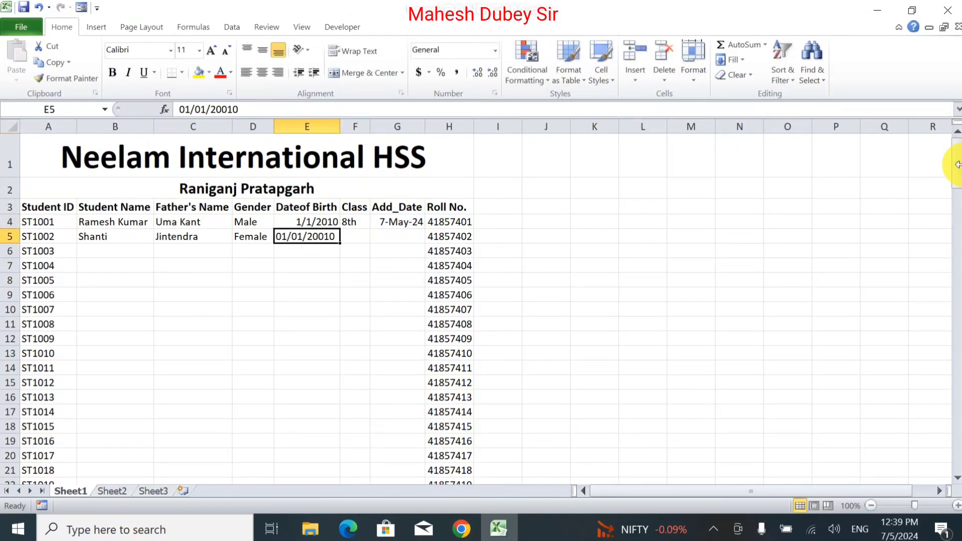
key(ctrl+d)
key(Right)
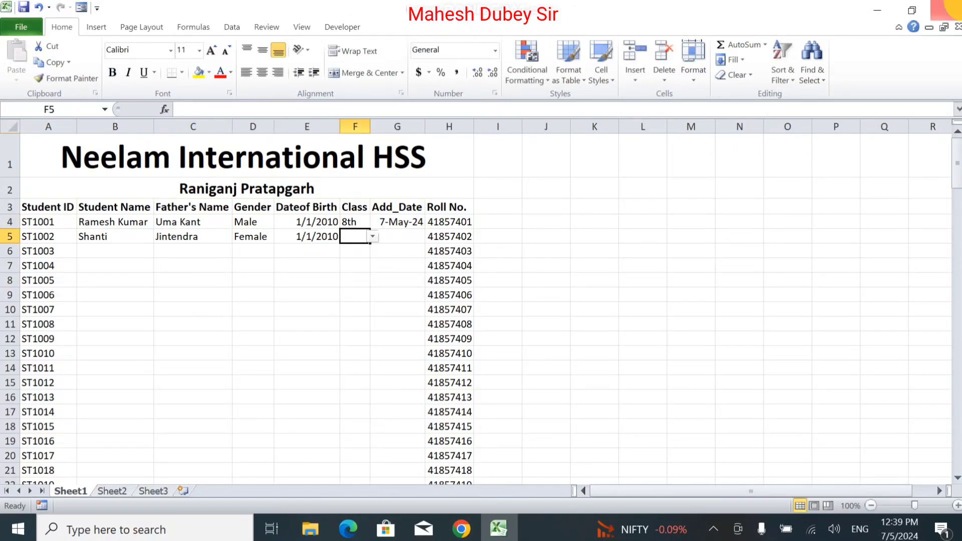
click(371, 237)
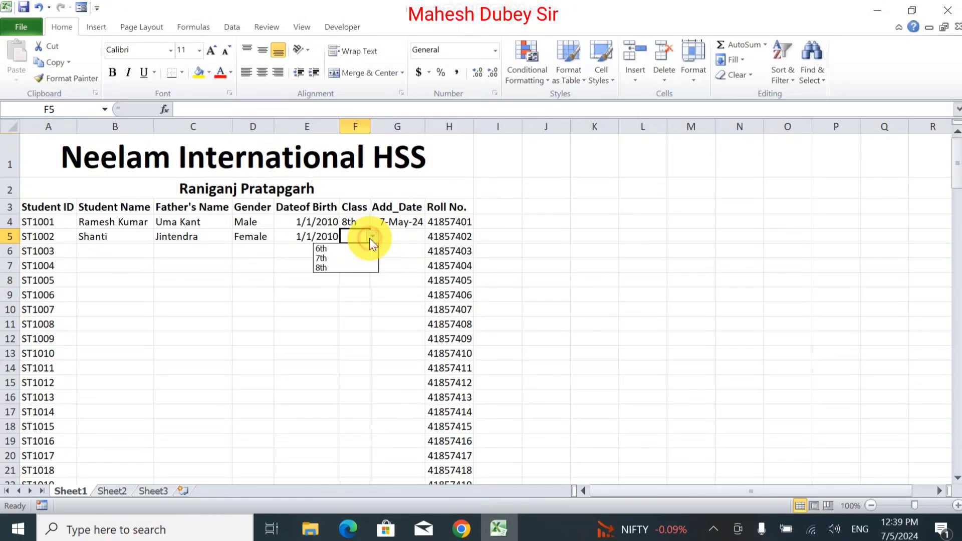
click(349, 268)
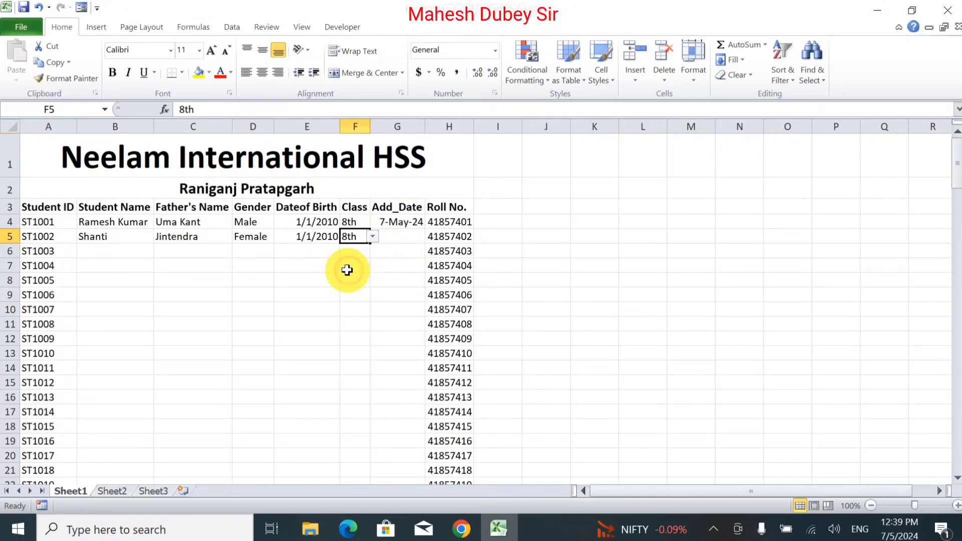
click(306, 239)
click(394, 234)
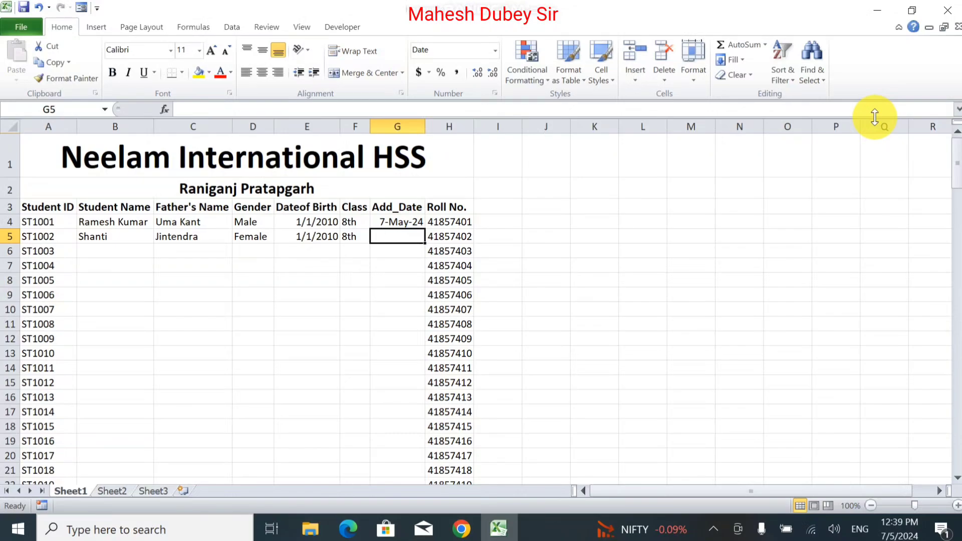
Step: Enter 7/05/2024 in G5 so it displays 5-Jul-24
text(0)
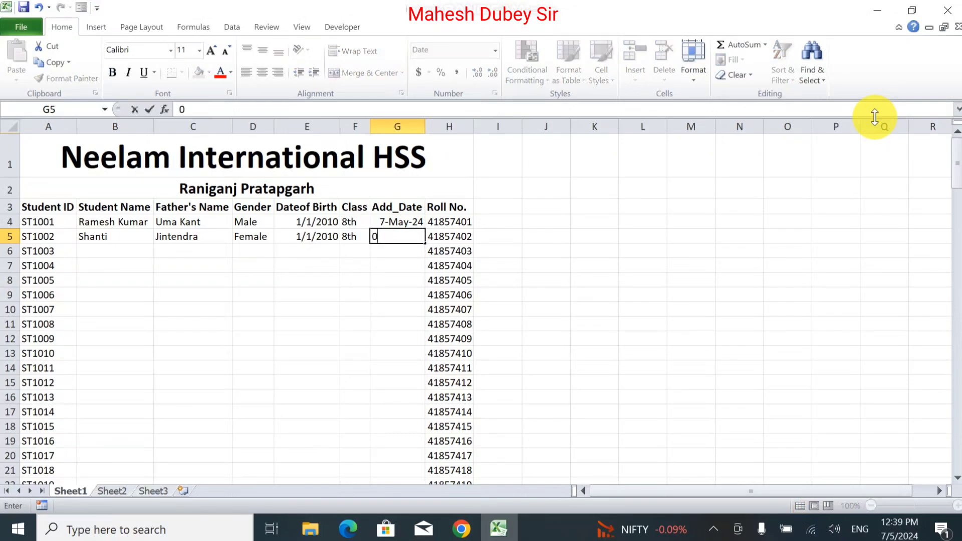
text(5)
key(BackSpace)
text(7/05-)
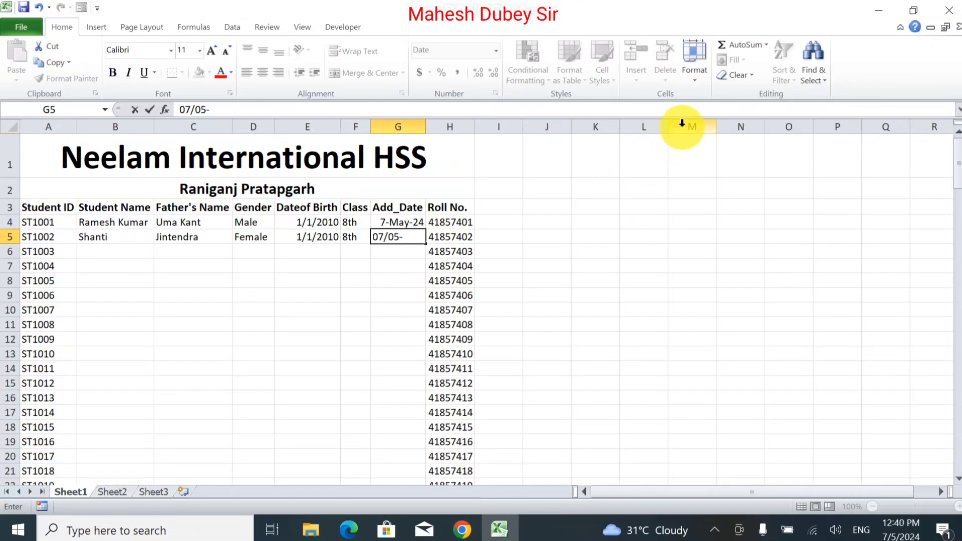
key(BackSpace)
text(/2024)
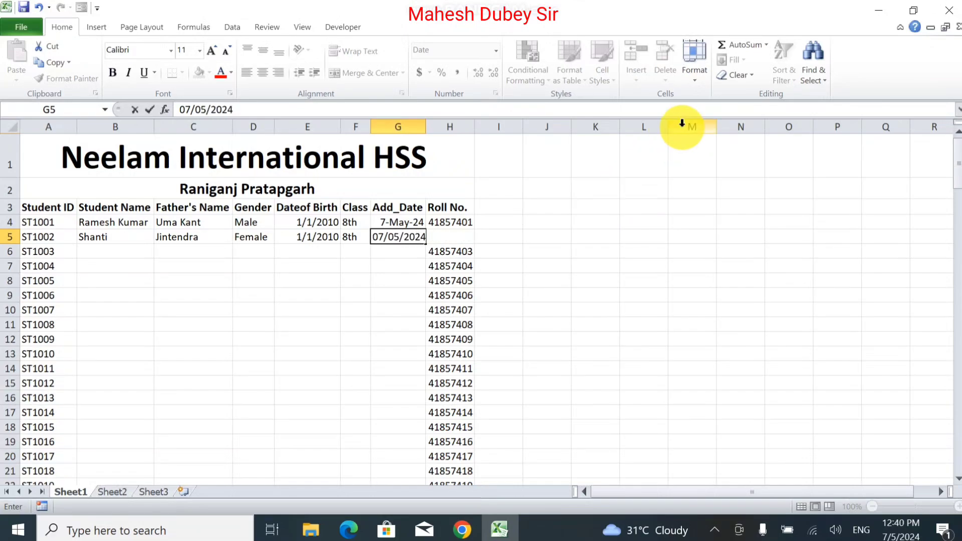
key(Return)
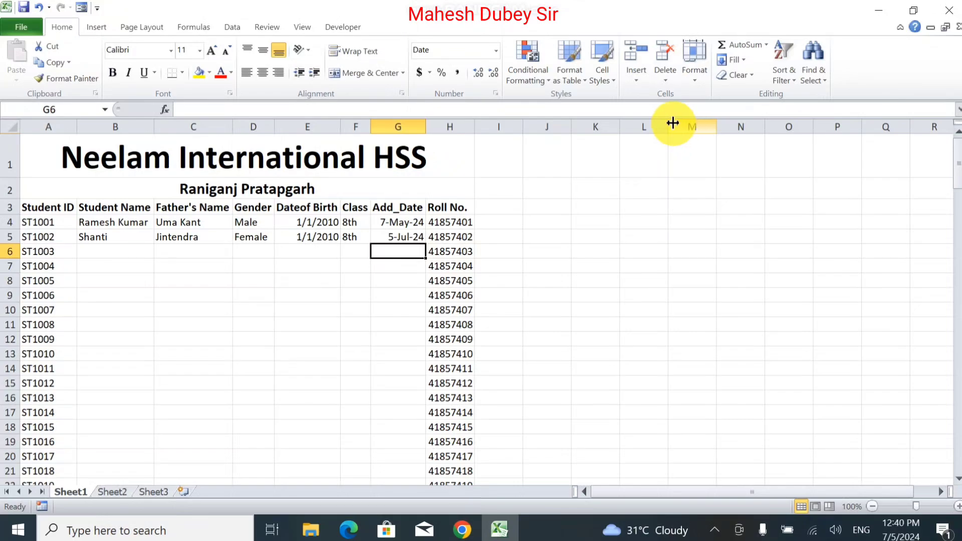
click(381, 237)
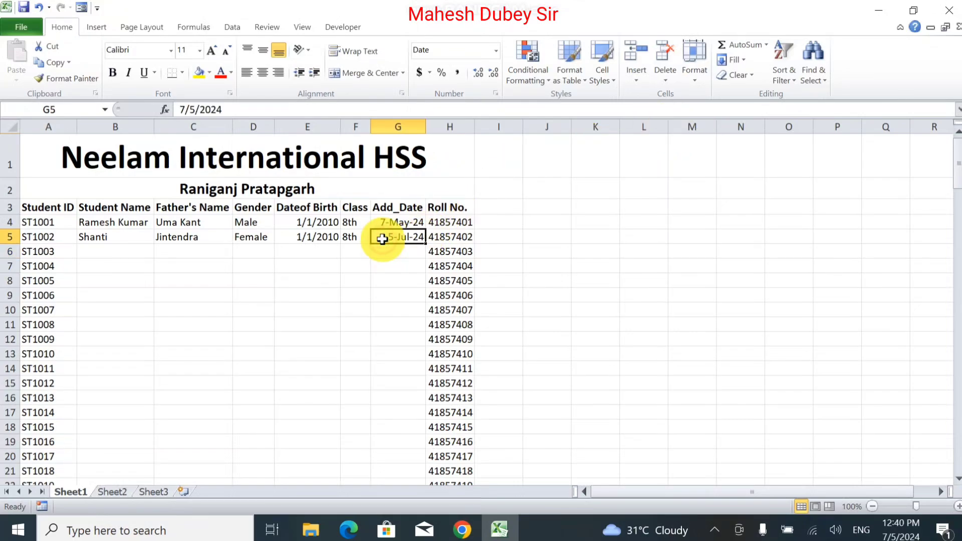
Step: Correct G4's admission date in the formula bar so it reads 5-Jul-24
click(384, 221)
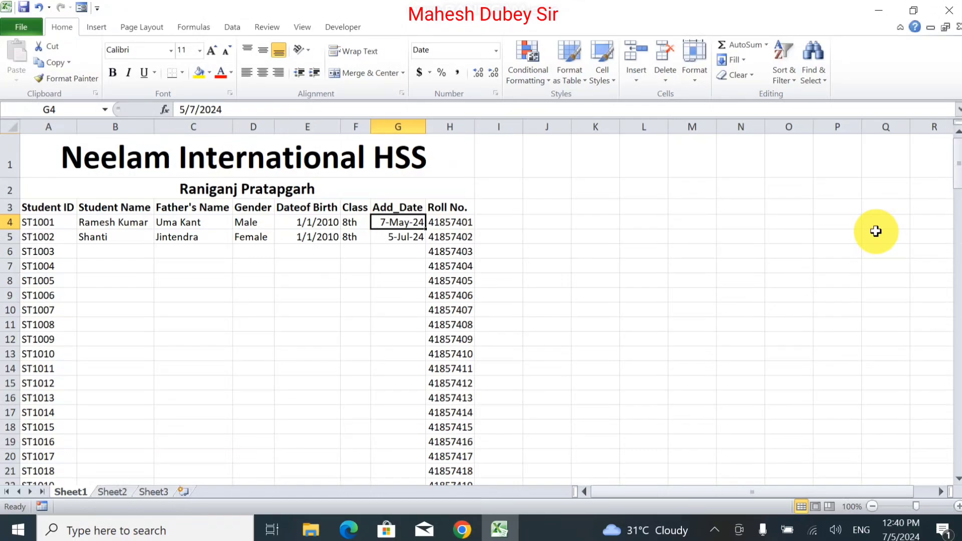
text(0)
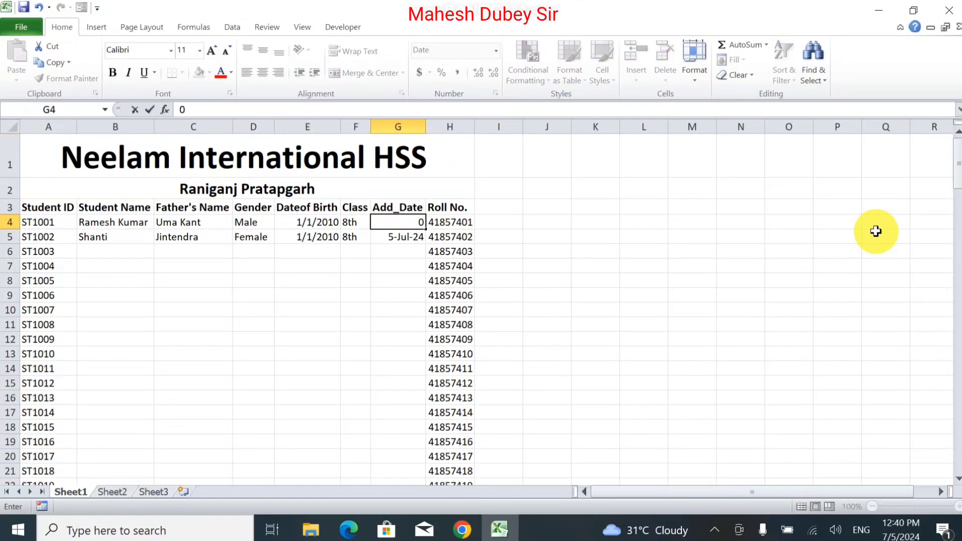
text(5/07/20)
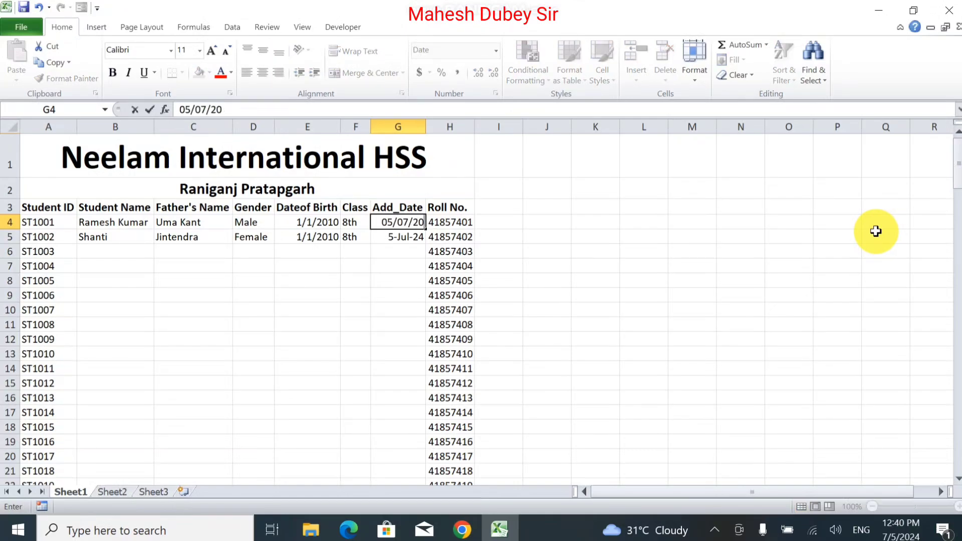
text(24)
key(Return)
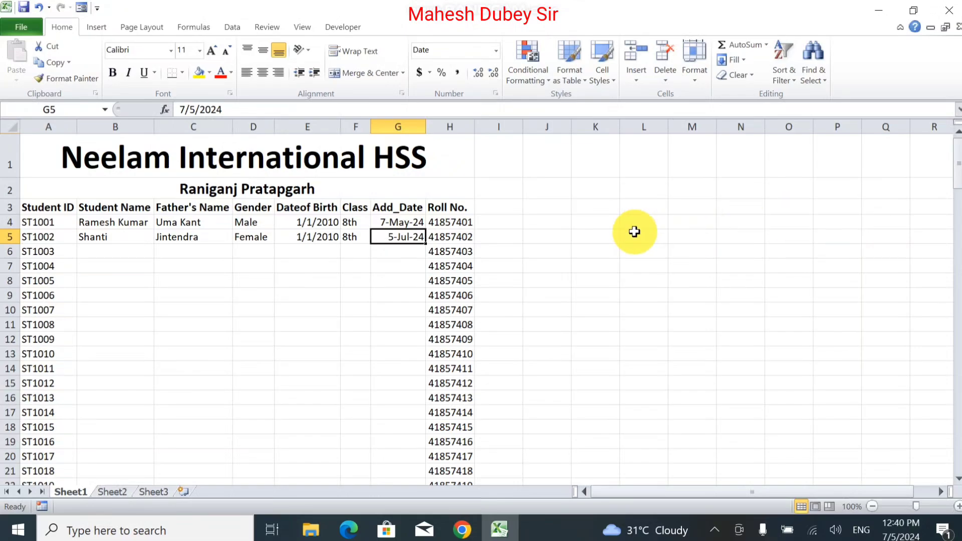
click(404, 223)
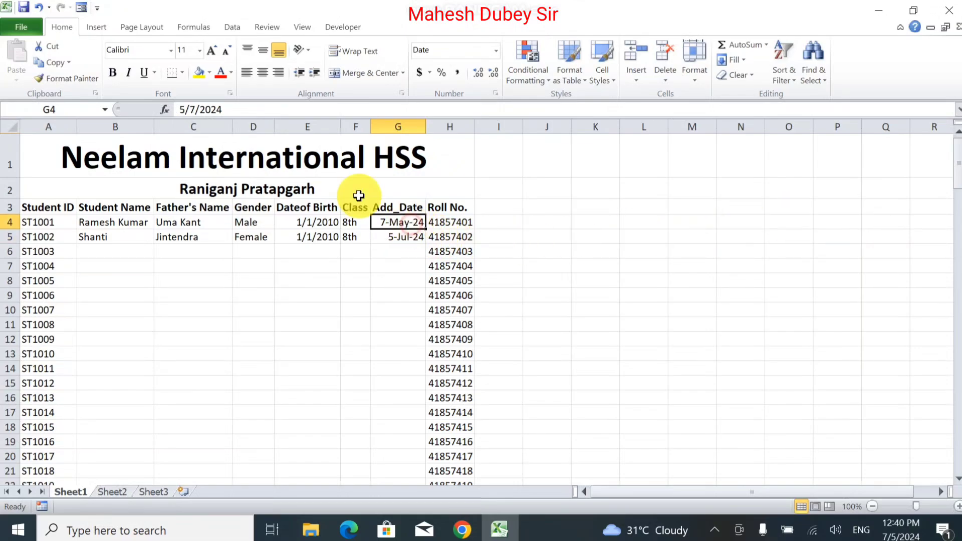
click(187, 108)
key(BackSpace)
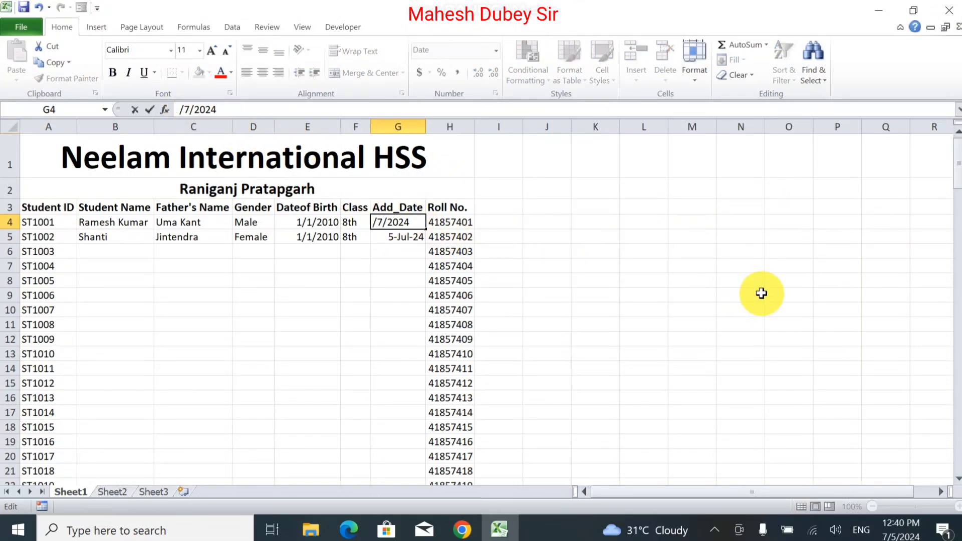
text(7)
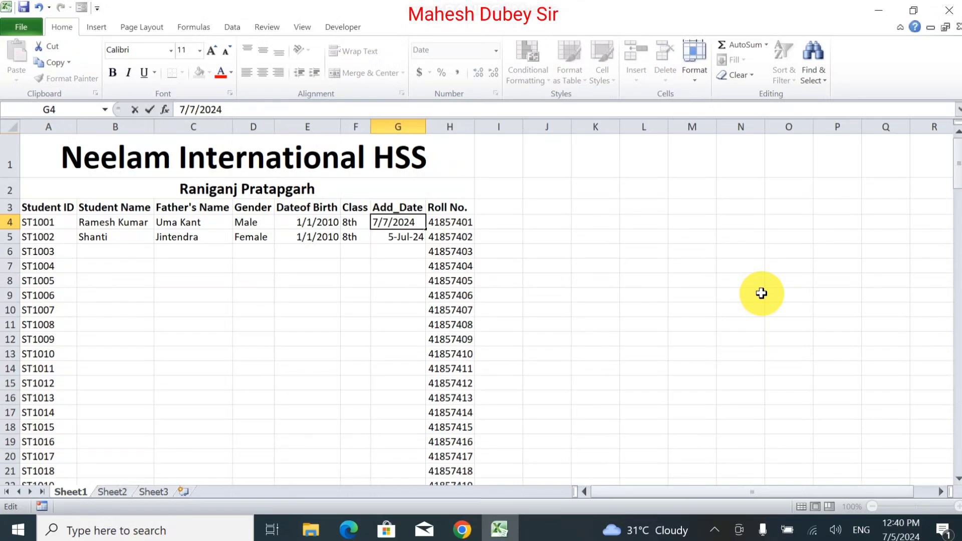
key(Right)
key(Right)
key(BackSpace)
text(5)
key(Return)
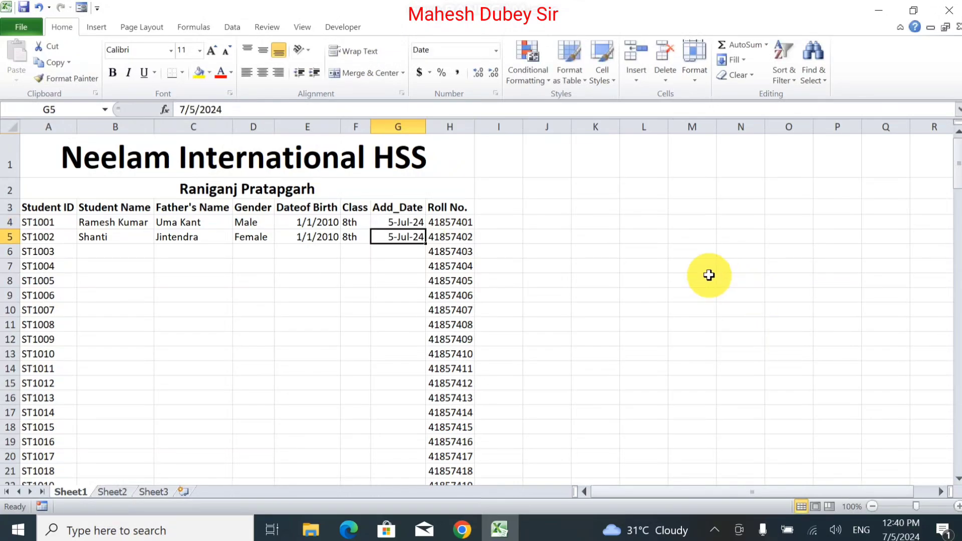
click(93, 247)
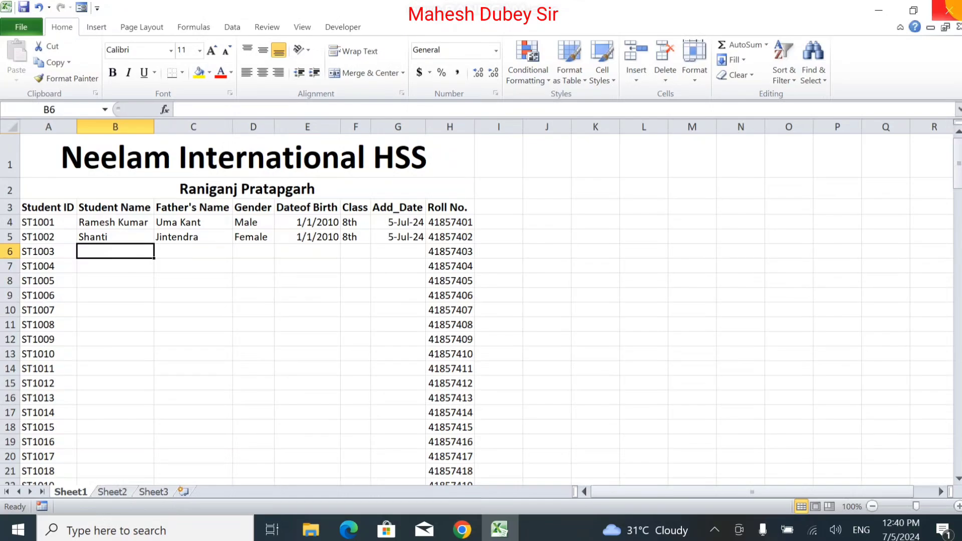
Step: Enter the third student's name and father's name in row 6
text(Monika)
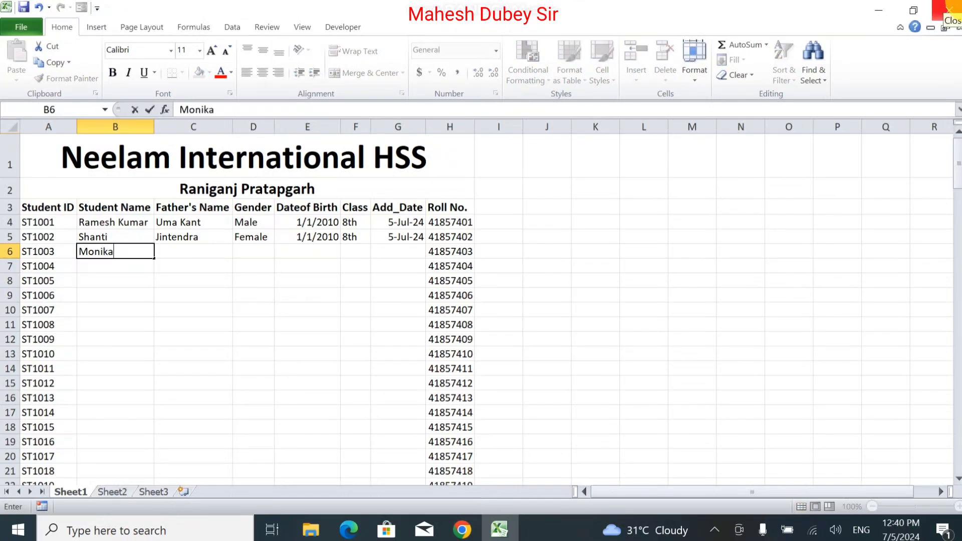
key(Tab)
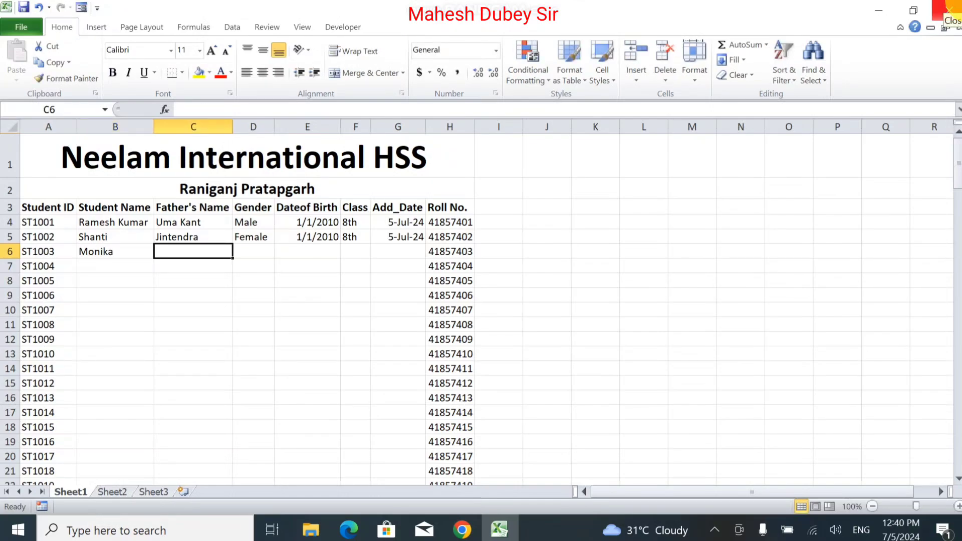
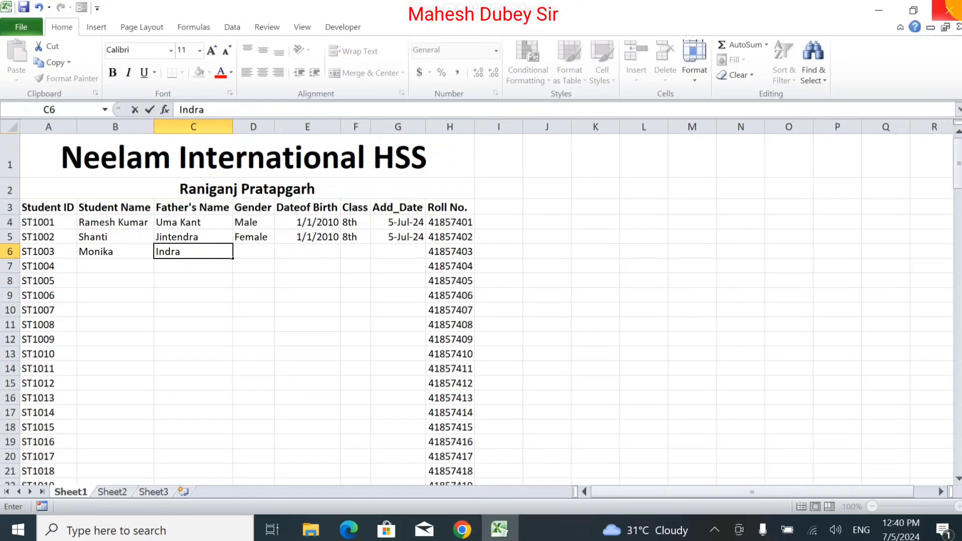
key(Tab)
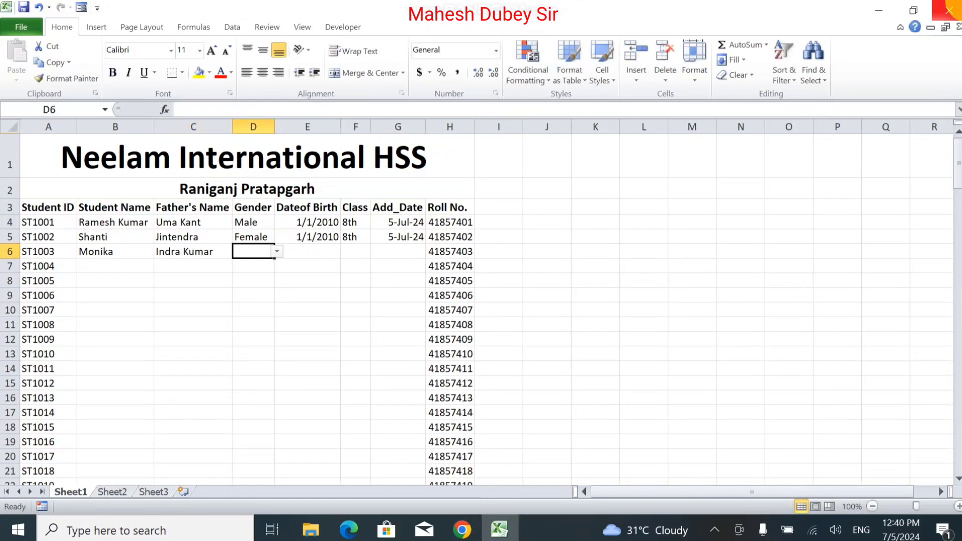
Step: Set row 6's gender to Female and birth date to 1/5/2015
text(female)
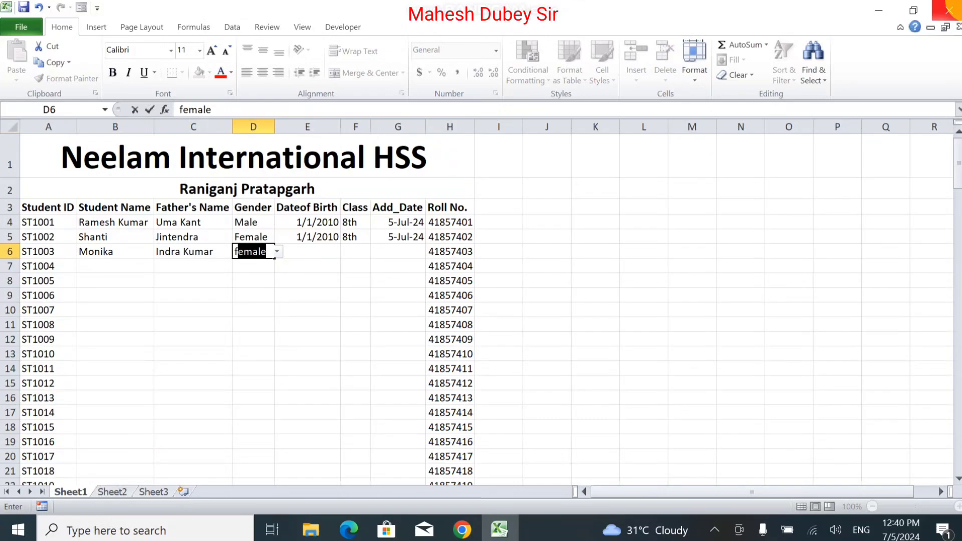
key(Tab)
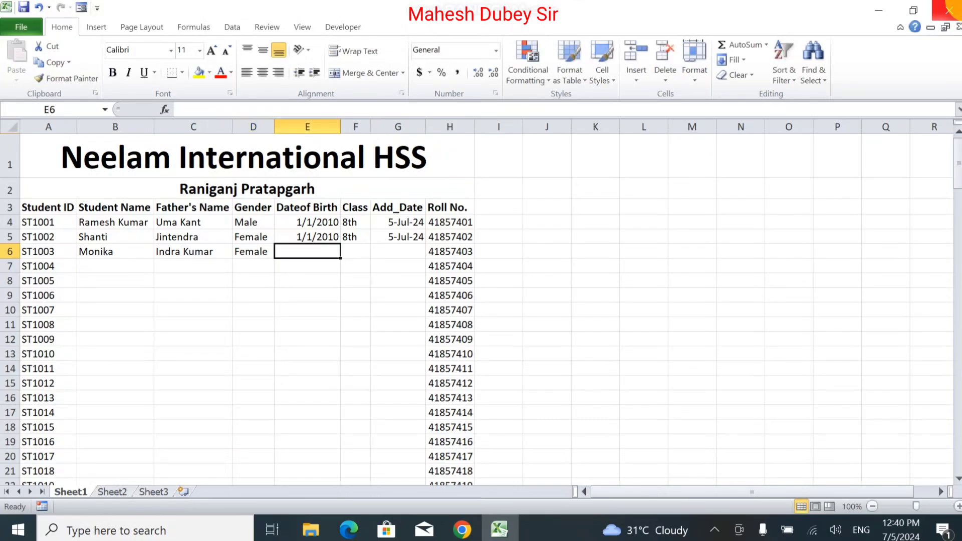
text(01/0)
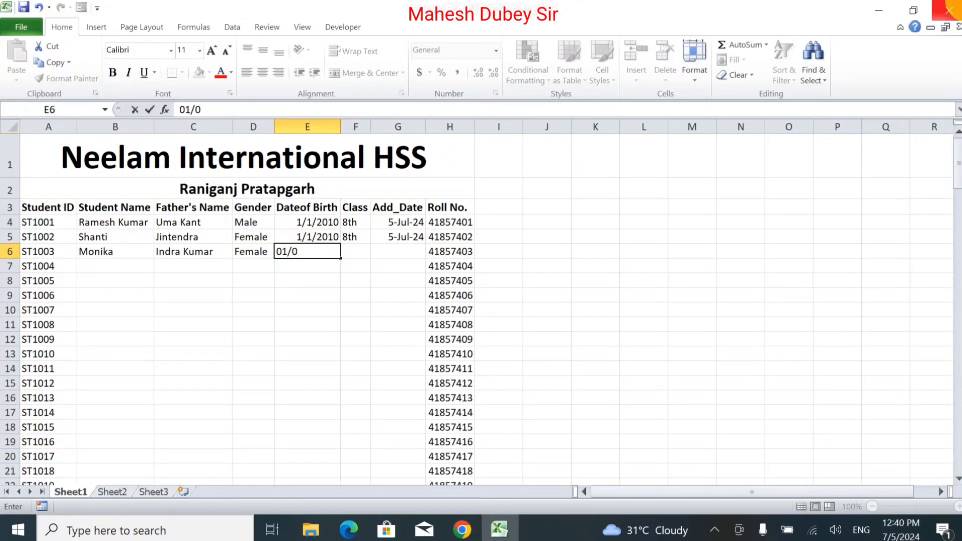
text(5/2021)
key(BackSpace)
key(BackSpace)
text(15)
key(Tab)
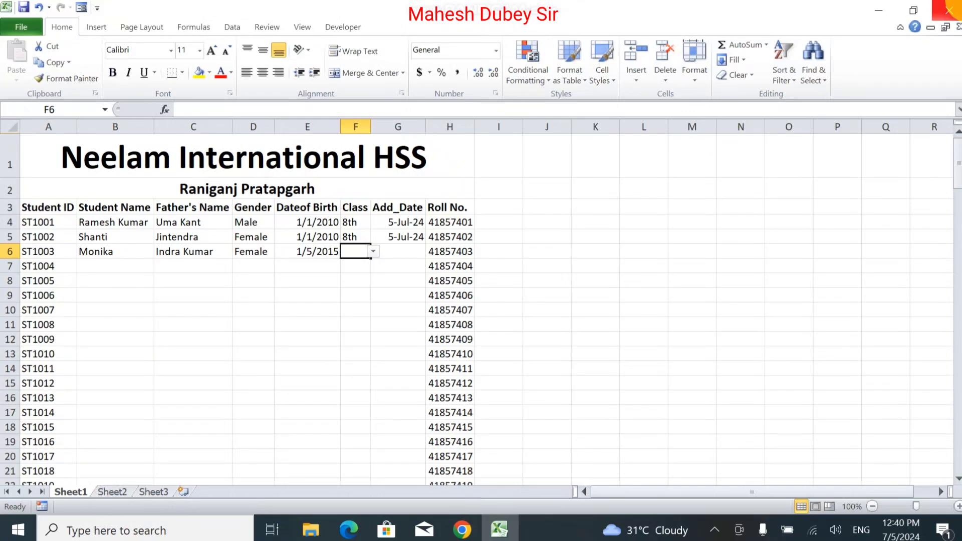
Step: Choose class 6th and enter an admission date of 6/7/2024
click(373, 251)
click(372, 262)
key(Tab)
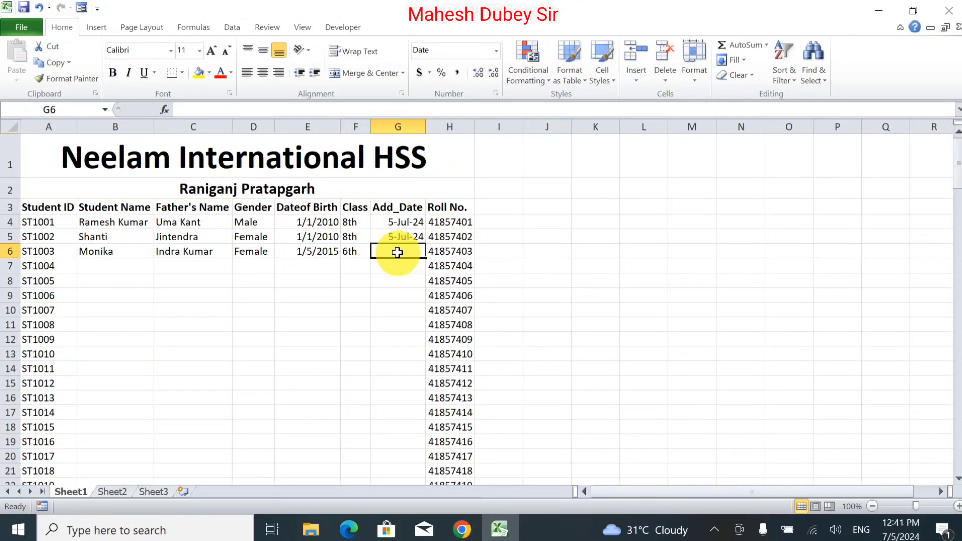
text(05/)
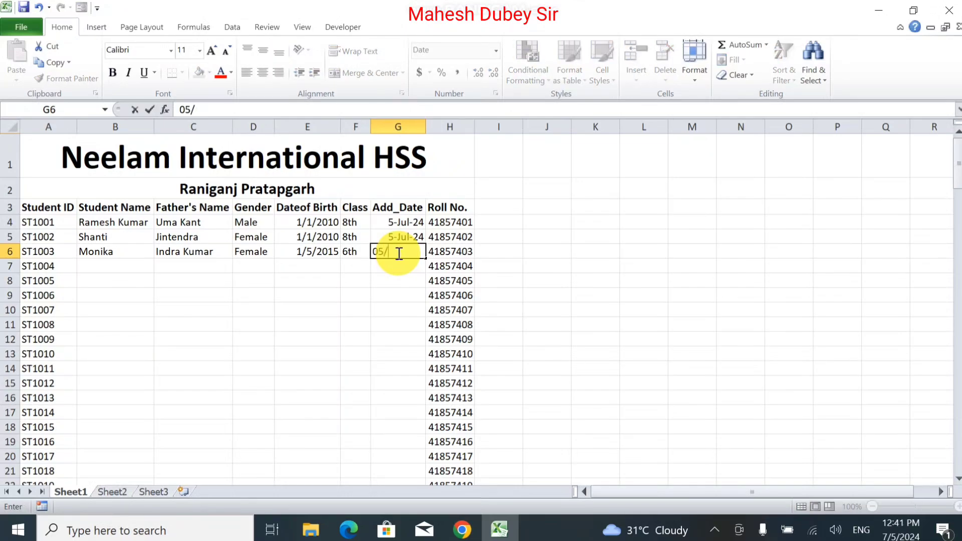
key(BackSpace)
key(BackSpace)
text(/)
key(BackSpace)
text(6/7/2024)
key(Return)
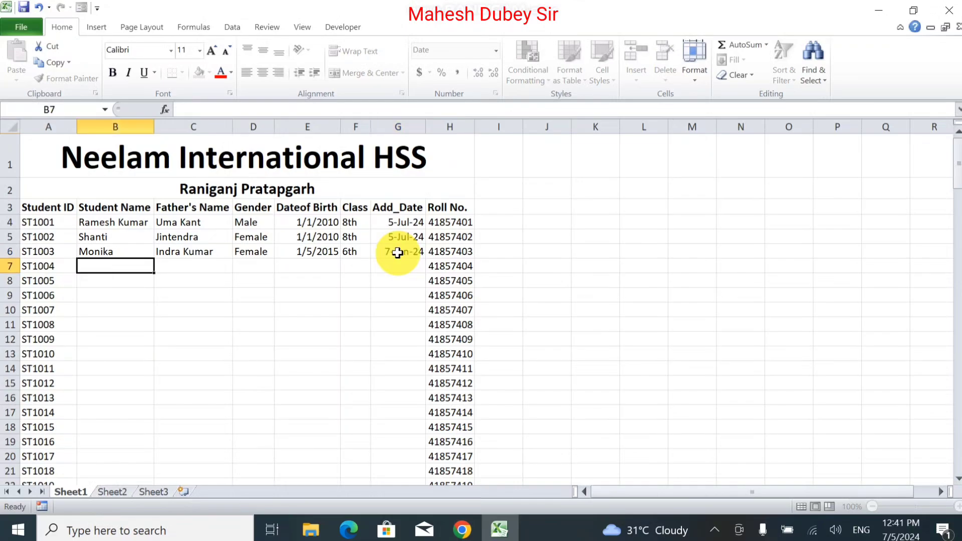
Step: Edit G6's date in the formula bar to 7/7/2024 so it reads 7-Jul-24
click(396, 257)
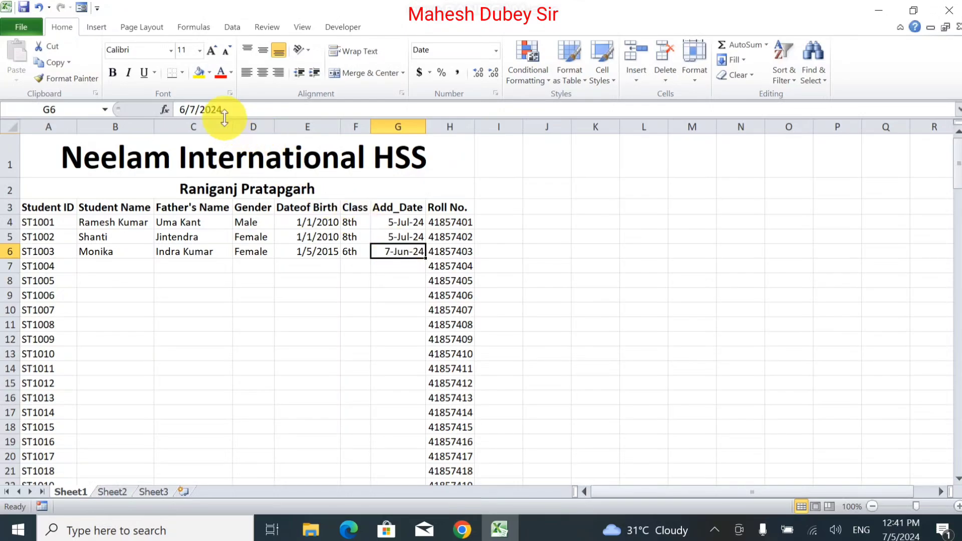
click(185, 110)
key(BackSpace)
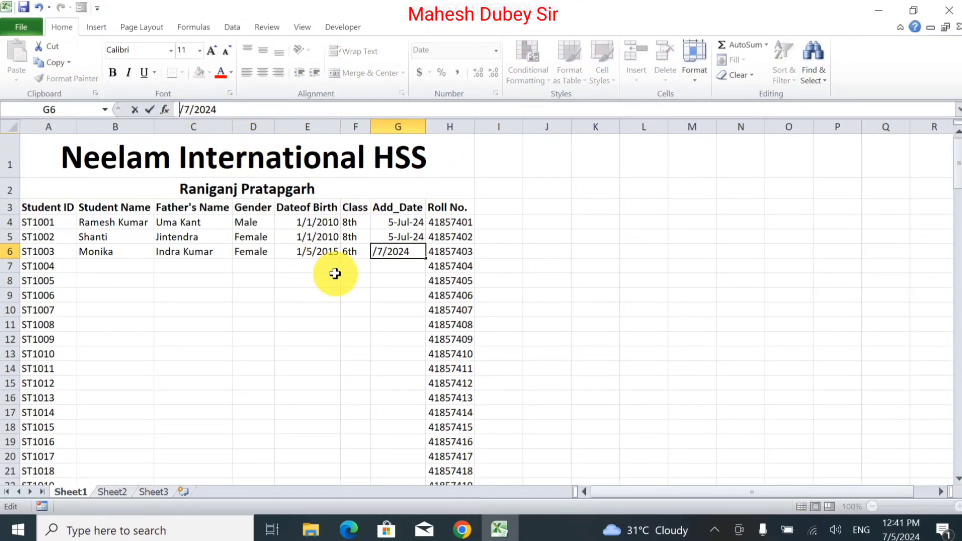
text(7)
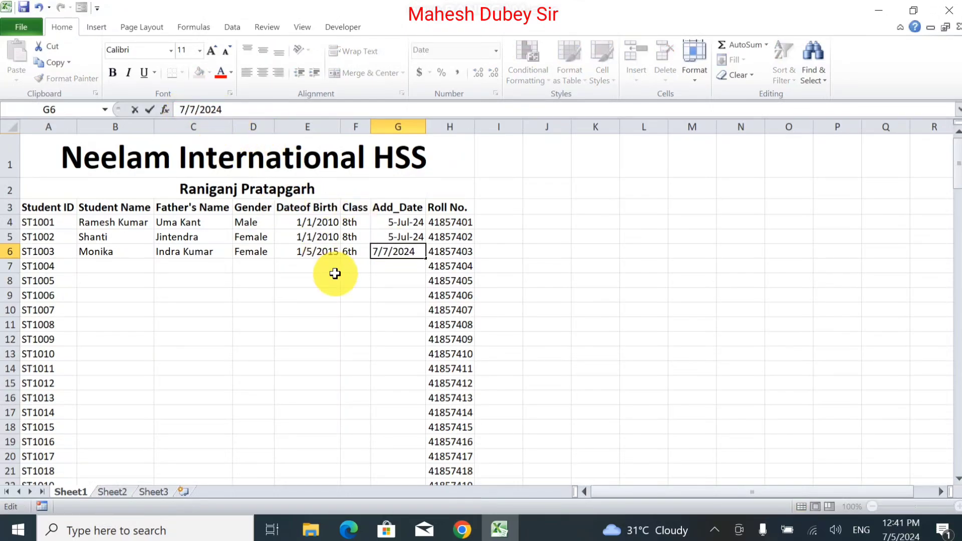
key(BackSpace)
text(7)
key(Return)
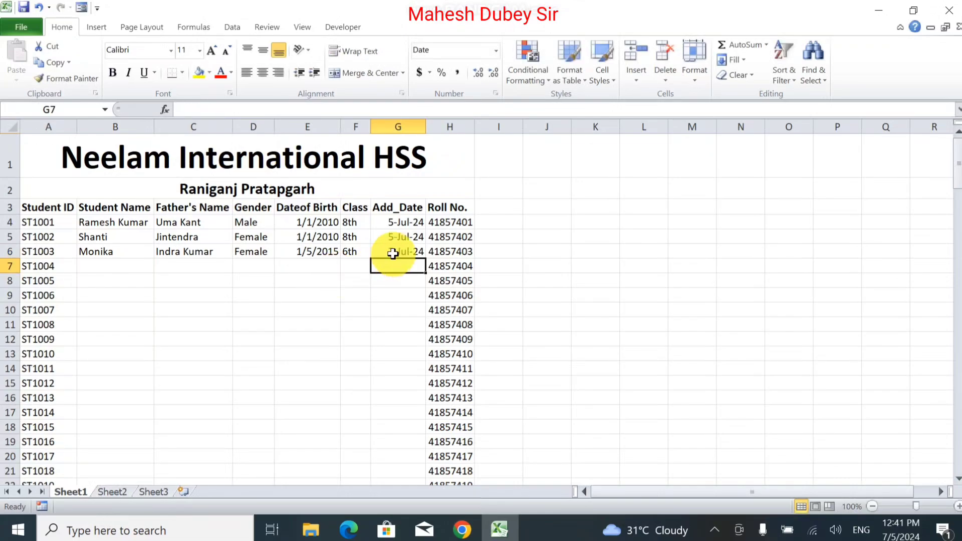
click(399, 248)
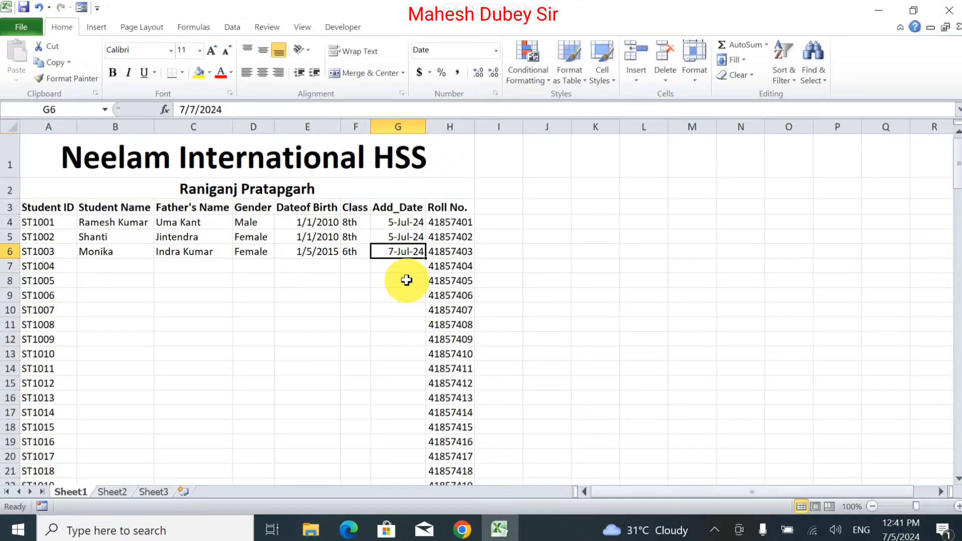
Step: Apply the custom d-mmm-yy date format to Add_Date cells G4:G25, e.g. 5-Jul-24
click(400, 222)
drag(400, 222, 406, 445)
scroll(398, 396, up, 1)
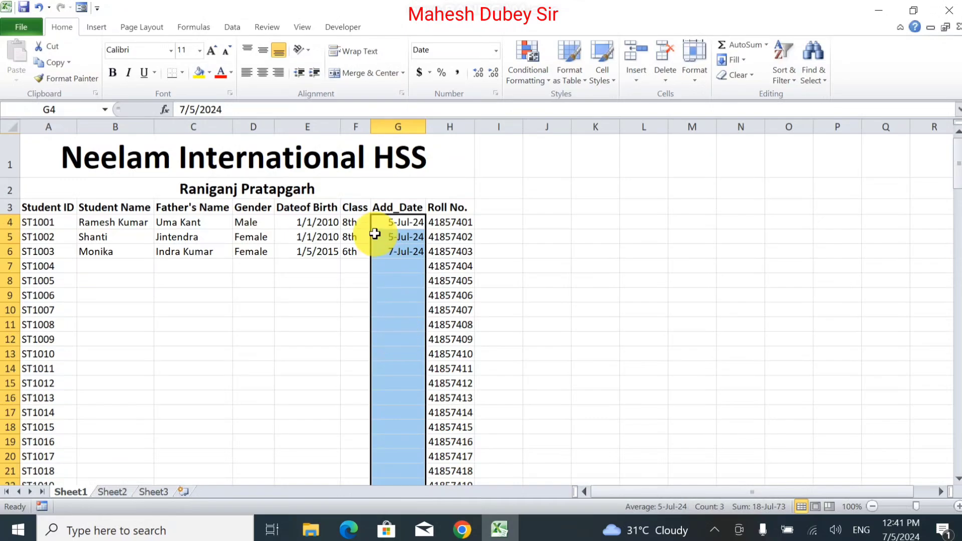
click(497, 50)
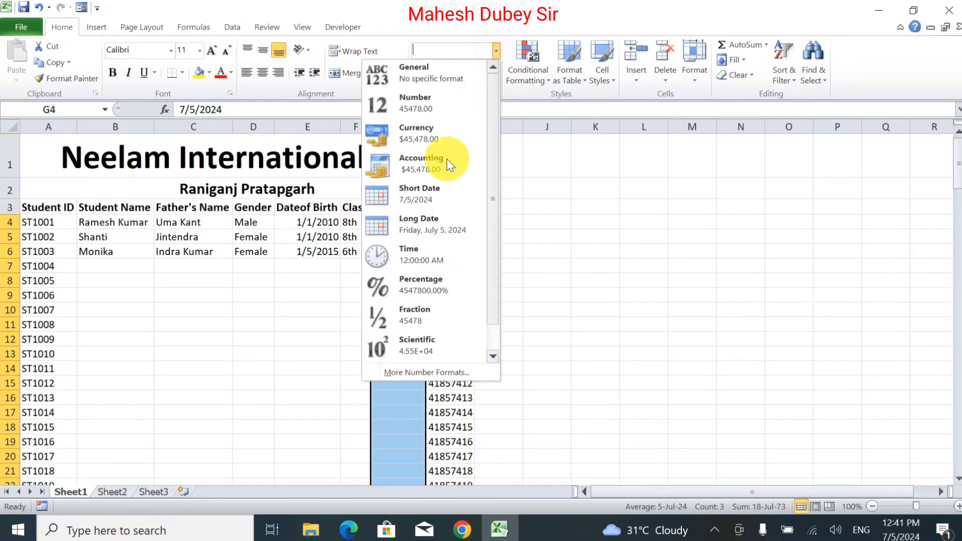
click(425, 373)
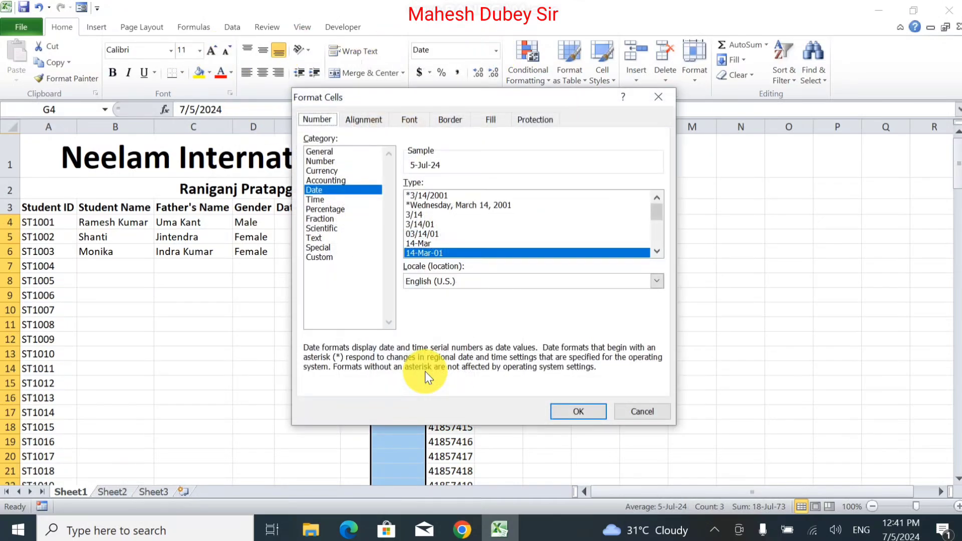
click(314, 257)
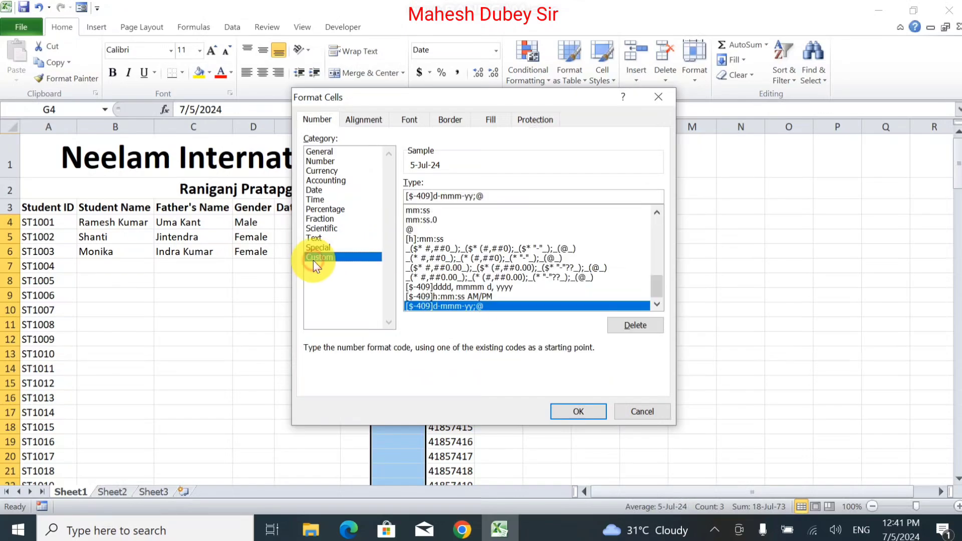
click(432, 196)
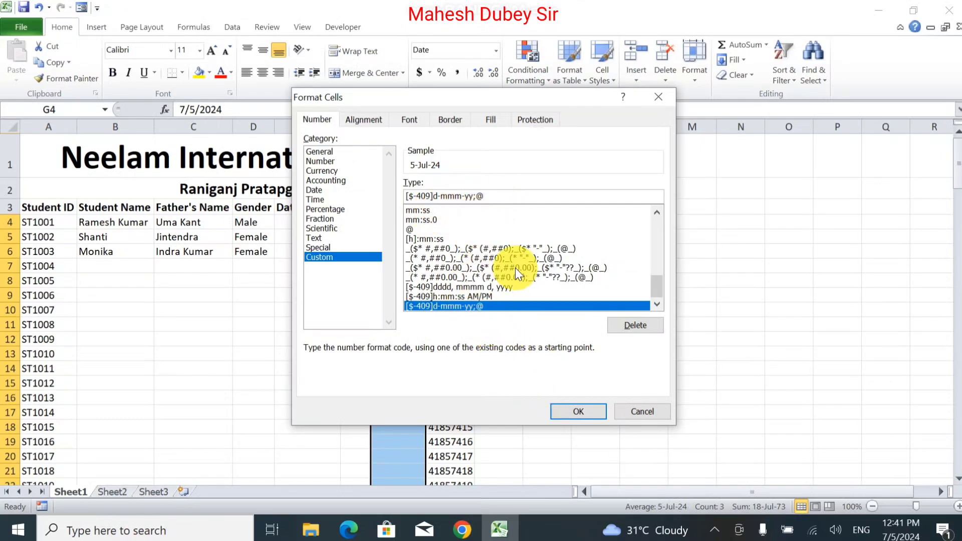
drag(658, 284, 655, 252)
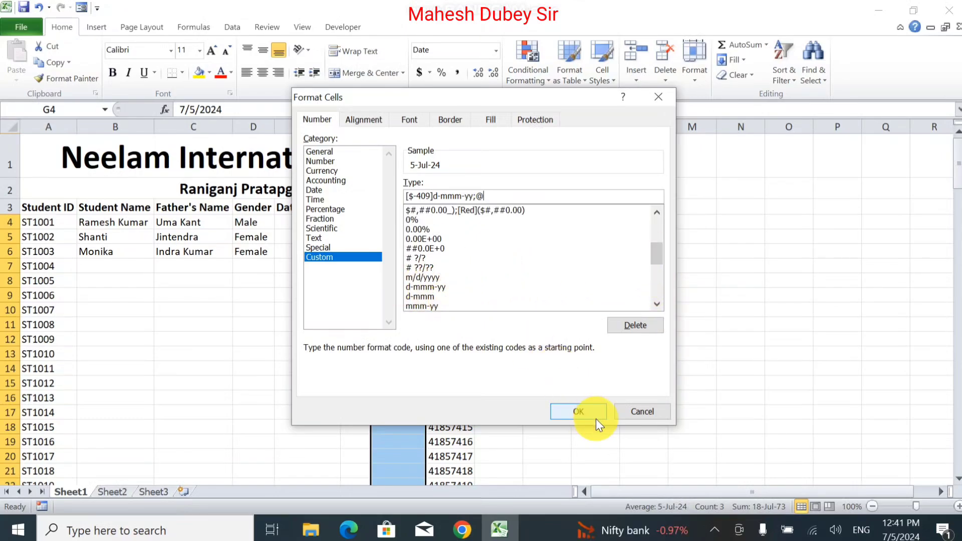
click(643, 413)
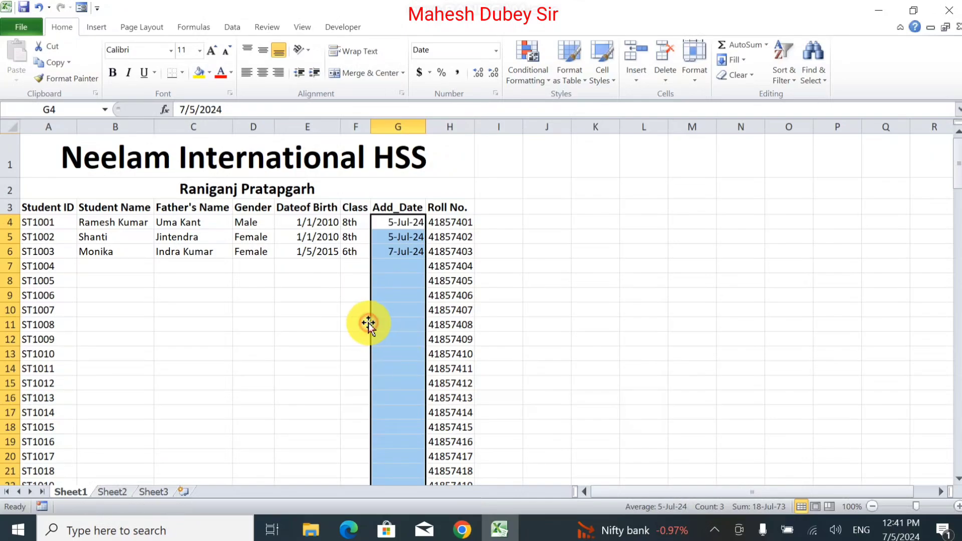
click(112, 277)
Step: Fill the three student records in B4:G6 down to row 25 as copied cells
click(112, 264)
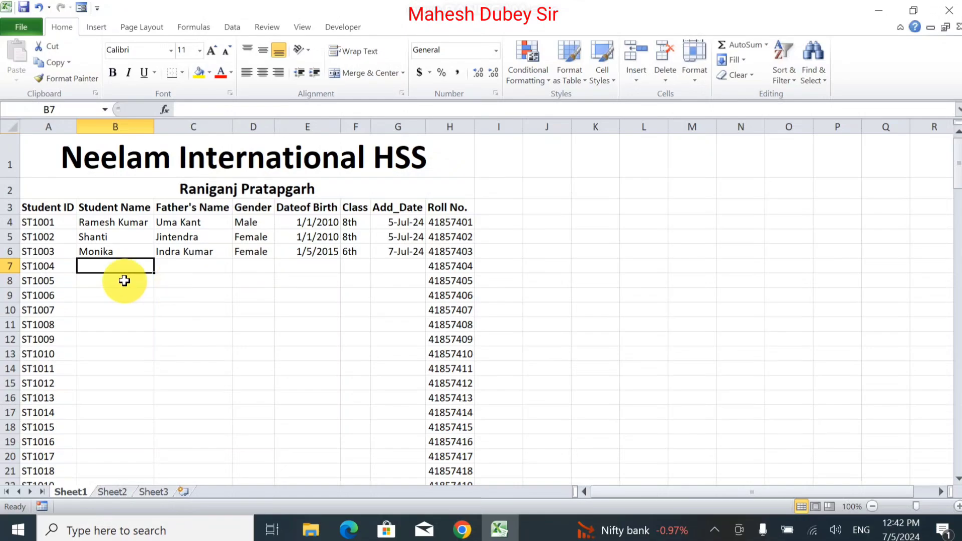
drag(82, 222, 424, 454)
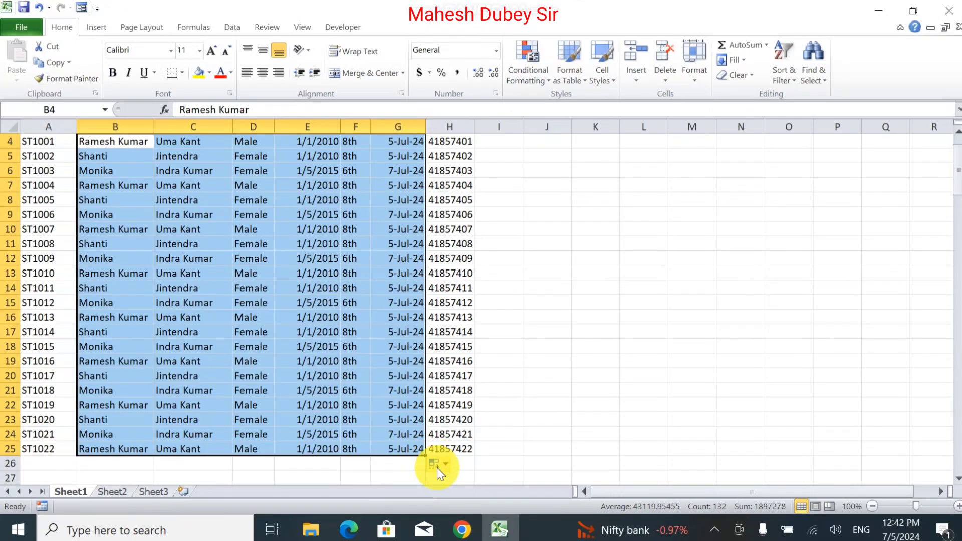
click(437, 468)
click(374, 329)
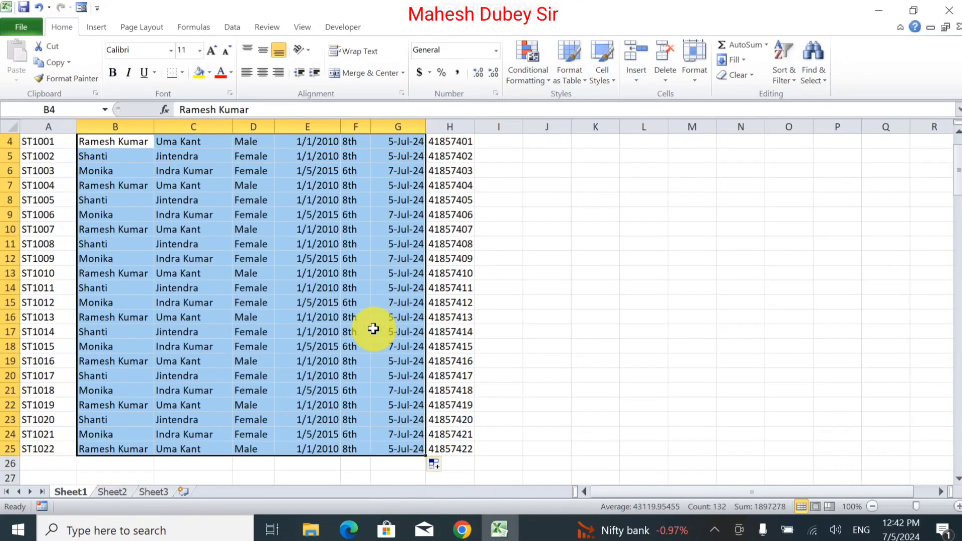
scroll(373, 329, up, 1)
click(344, 311)
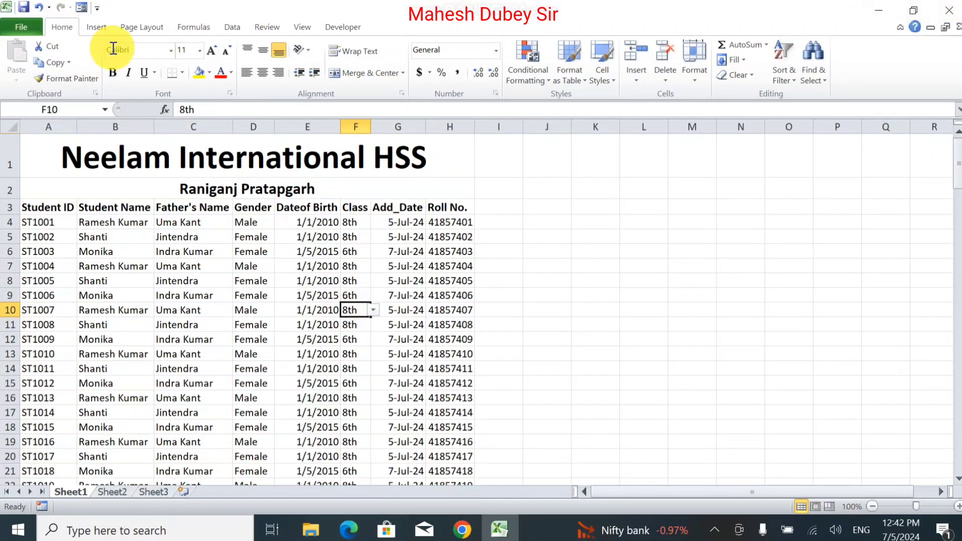
Step: Check the sheet in print preview, then return to the worksheet
click(15, 28)
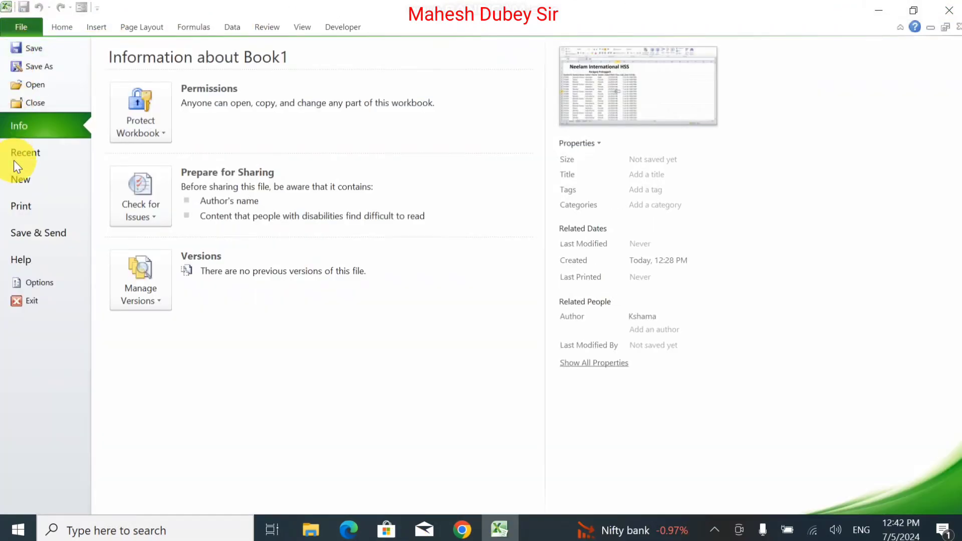
click(24, 204)
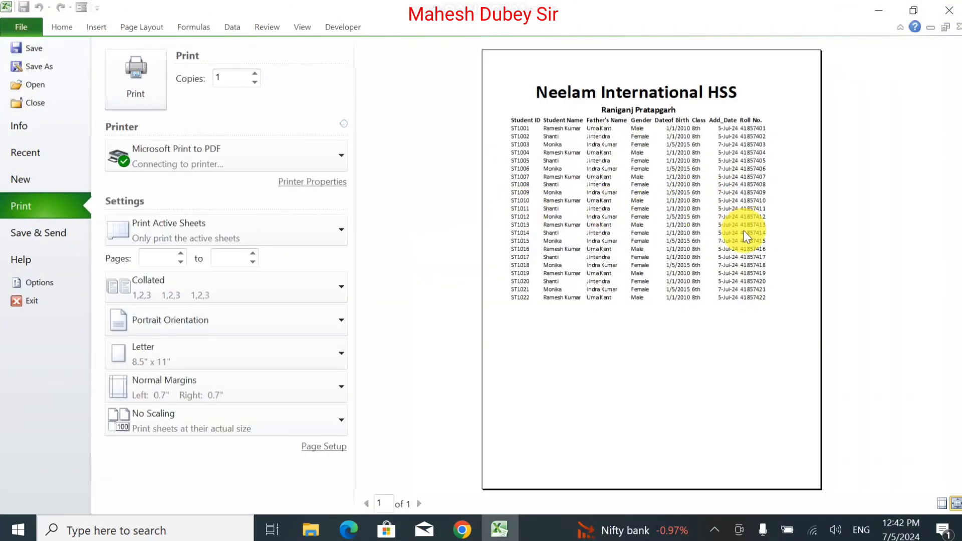
key(Escape)
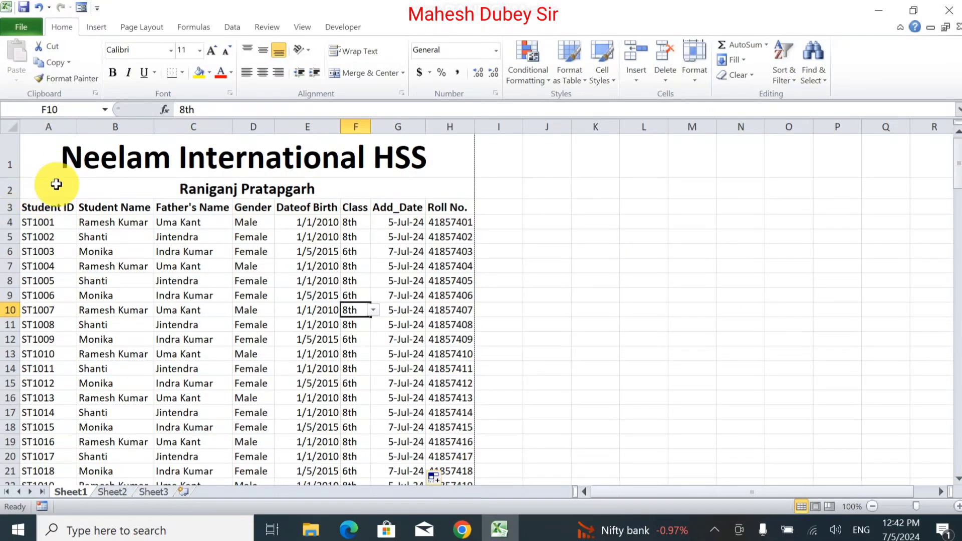
Step: Apply All Borders to the header row and student records in A3:H25
drag(25, 208, 457, 436)
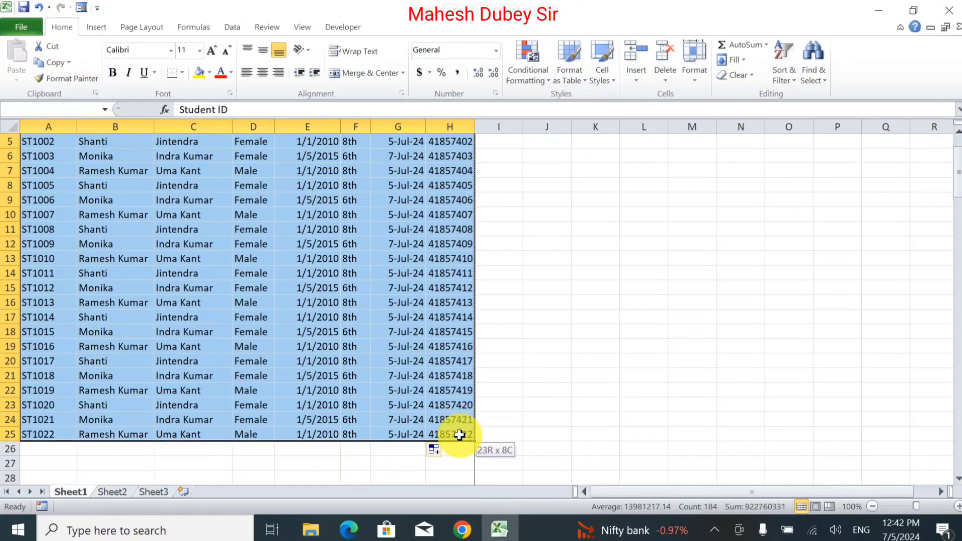
click(184, 74)
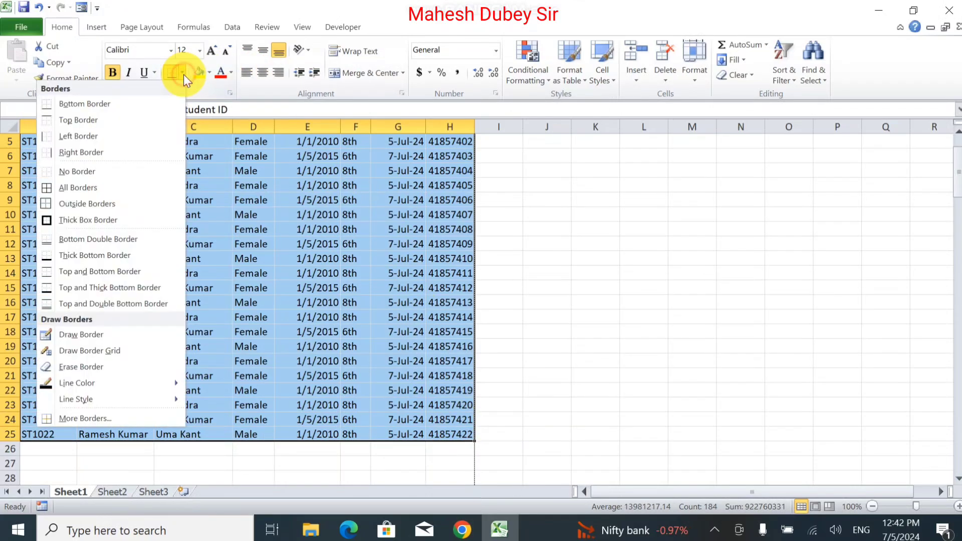
click(108, 187)
Step: Add a Thick Box Border around the school title and table, A1:H25
click(217, 225)
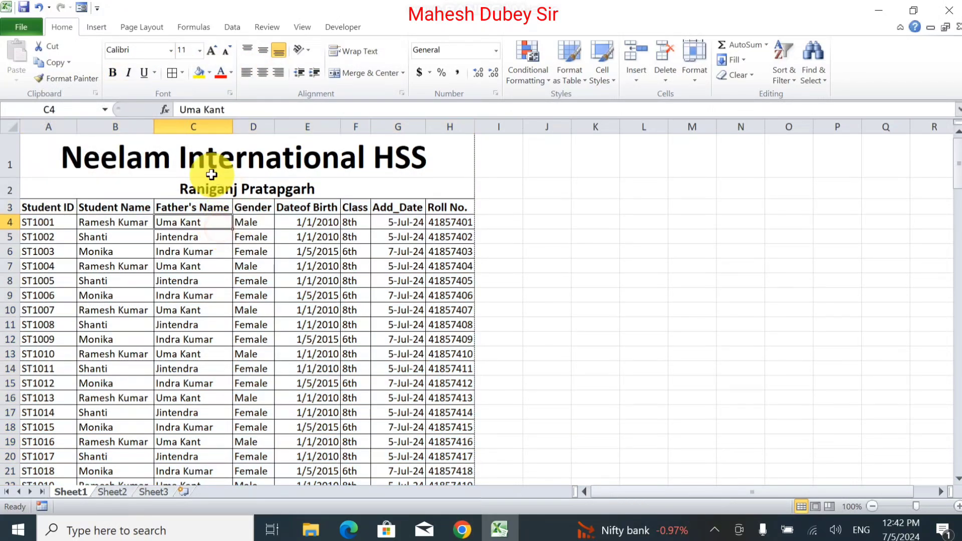
drag(189, 150, 258, 445)
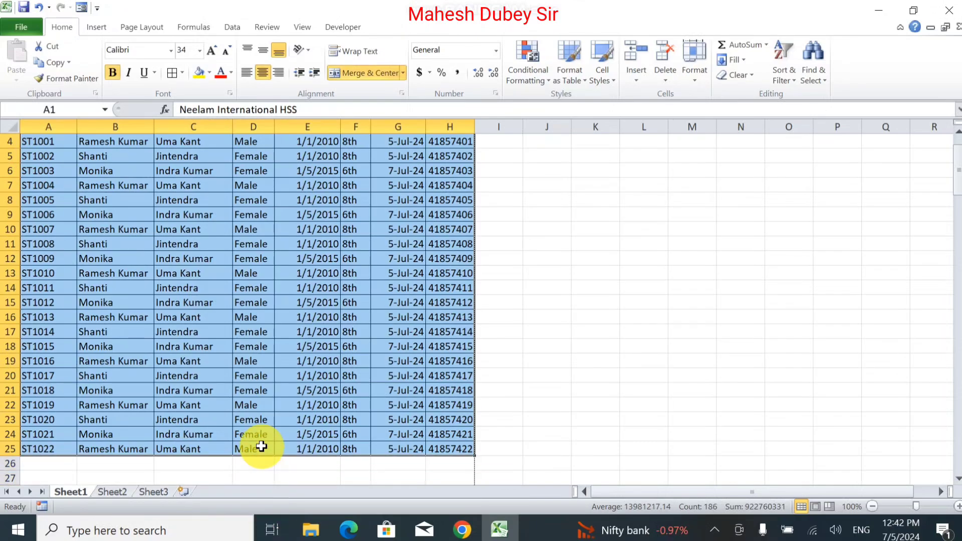
click(183, 73)
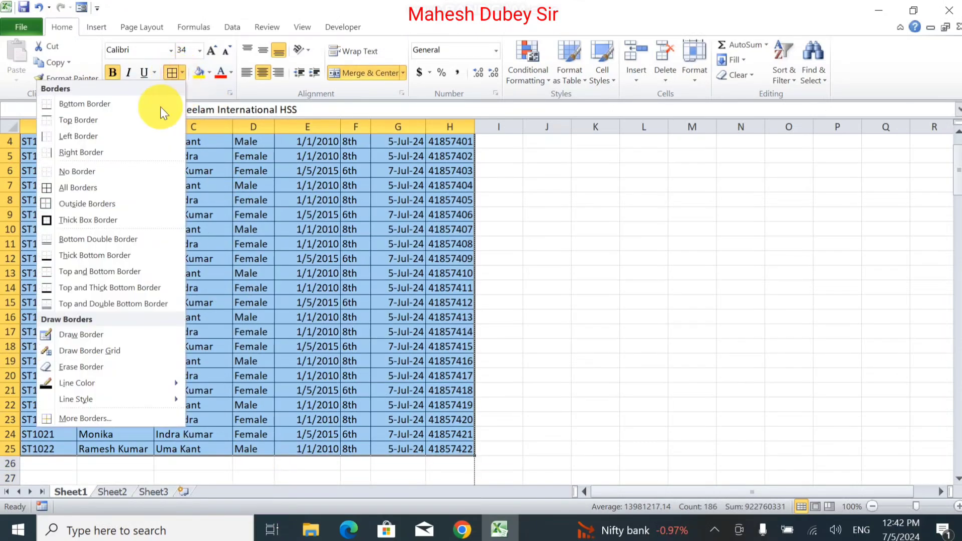
click(119, 219)
click(179, 222)
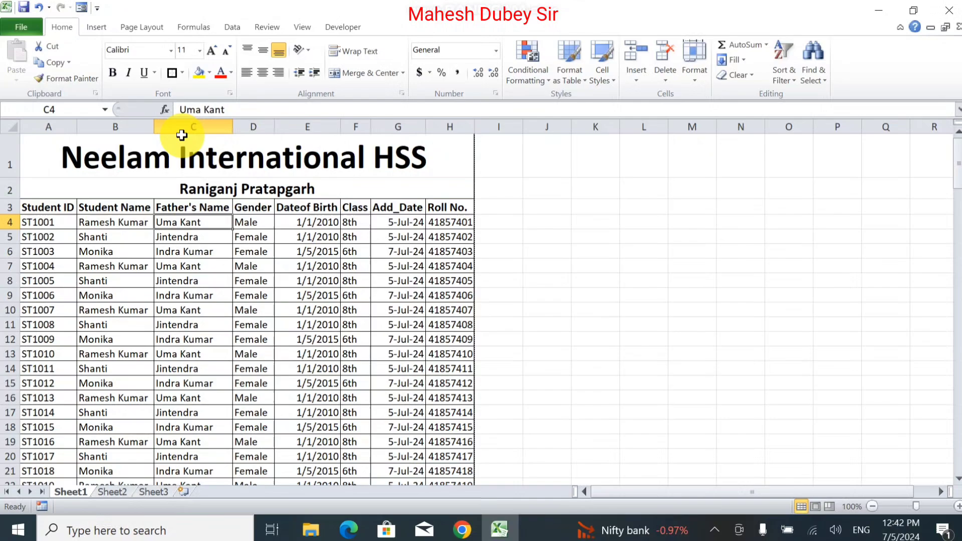
Step: Open the print preview and zoom to page to view the bordered register
click(21, 28)
click(69, 202)
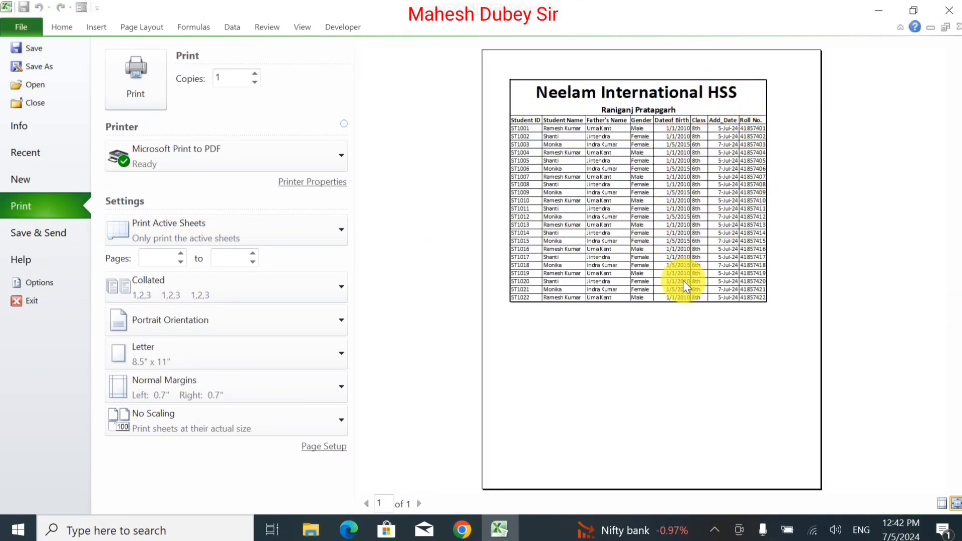
click(952, 506)
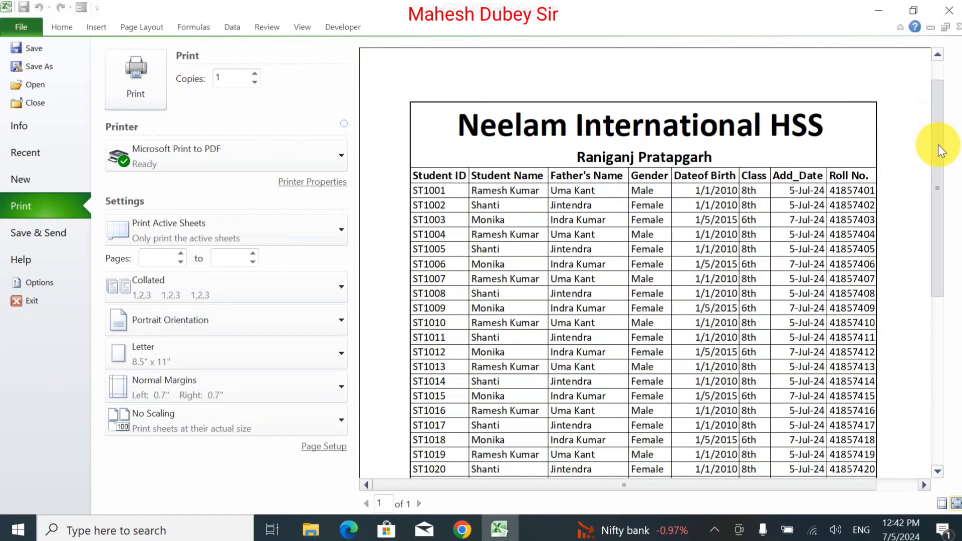
scroll(940, 150, down, 2)
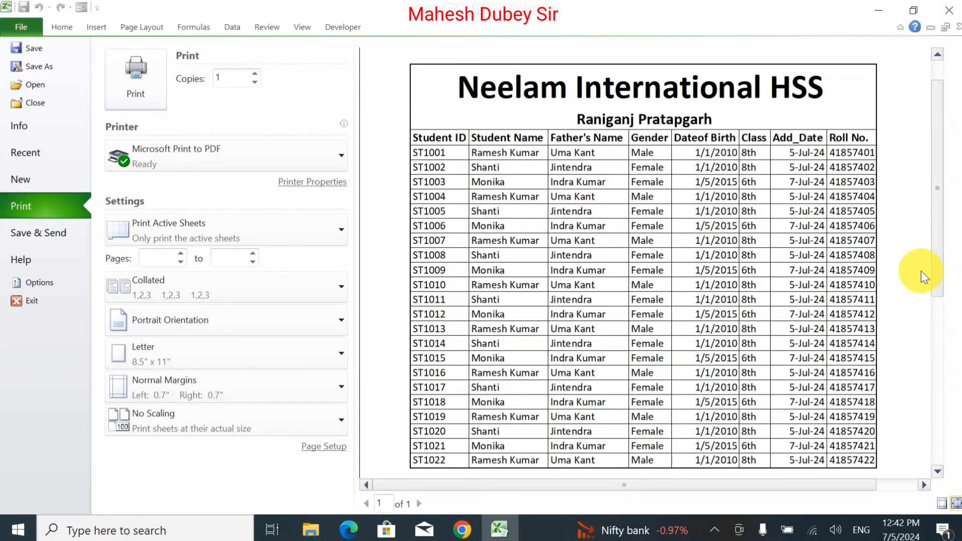